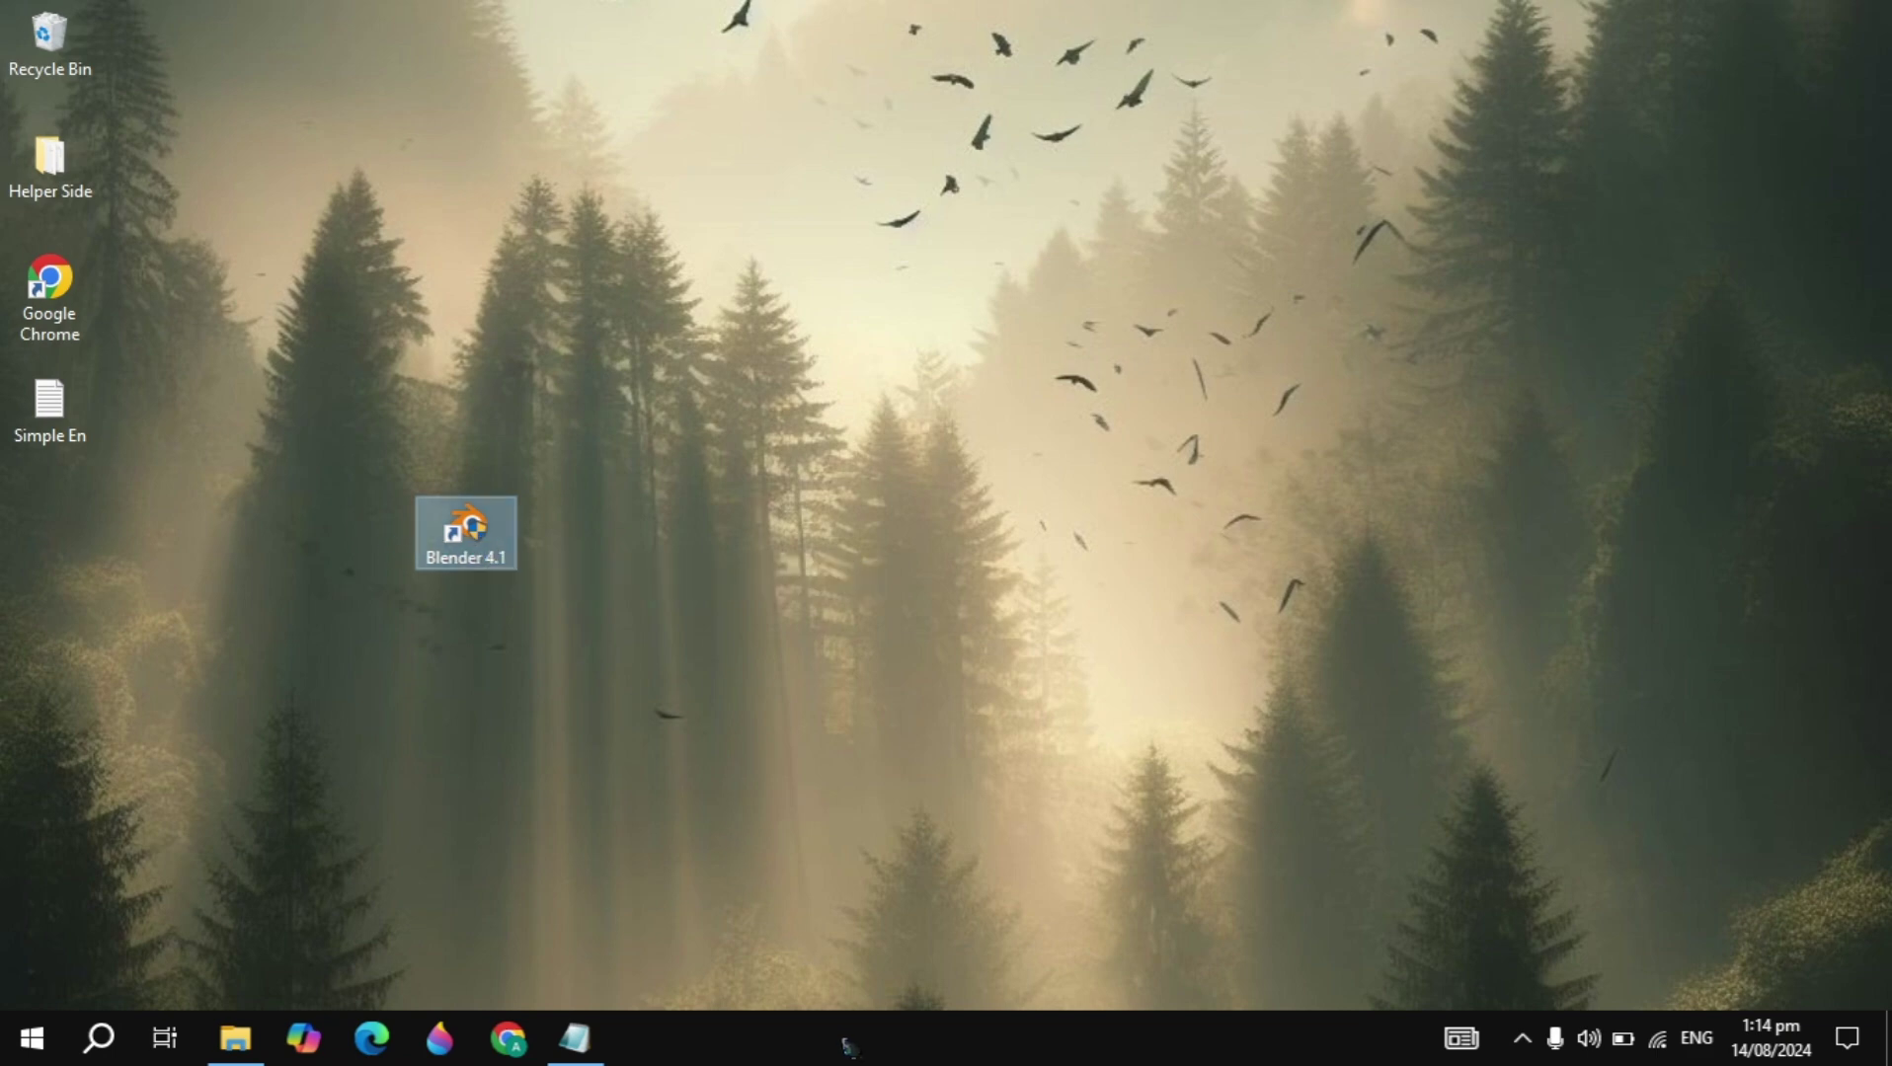
Open the taskbar context menu that offers Task Manager.
right_click(847, 1041)
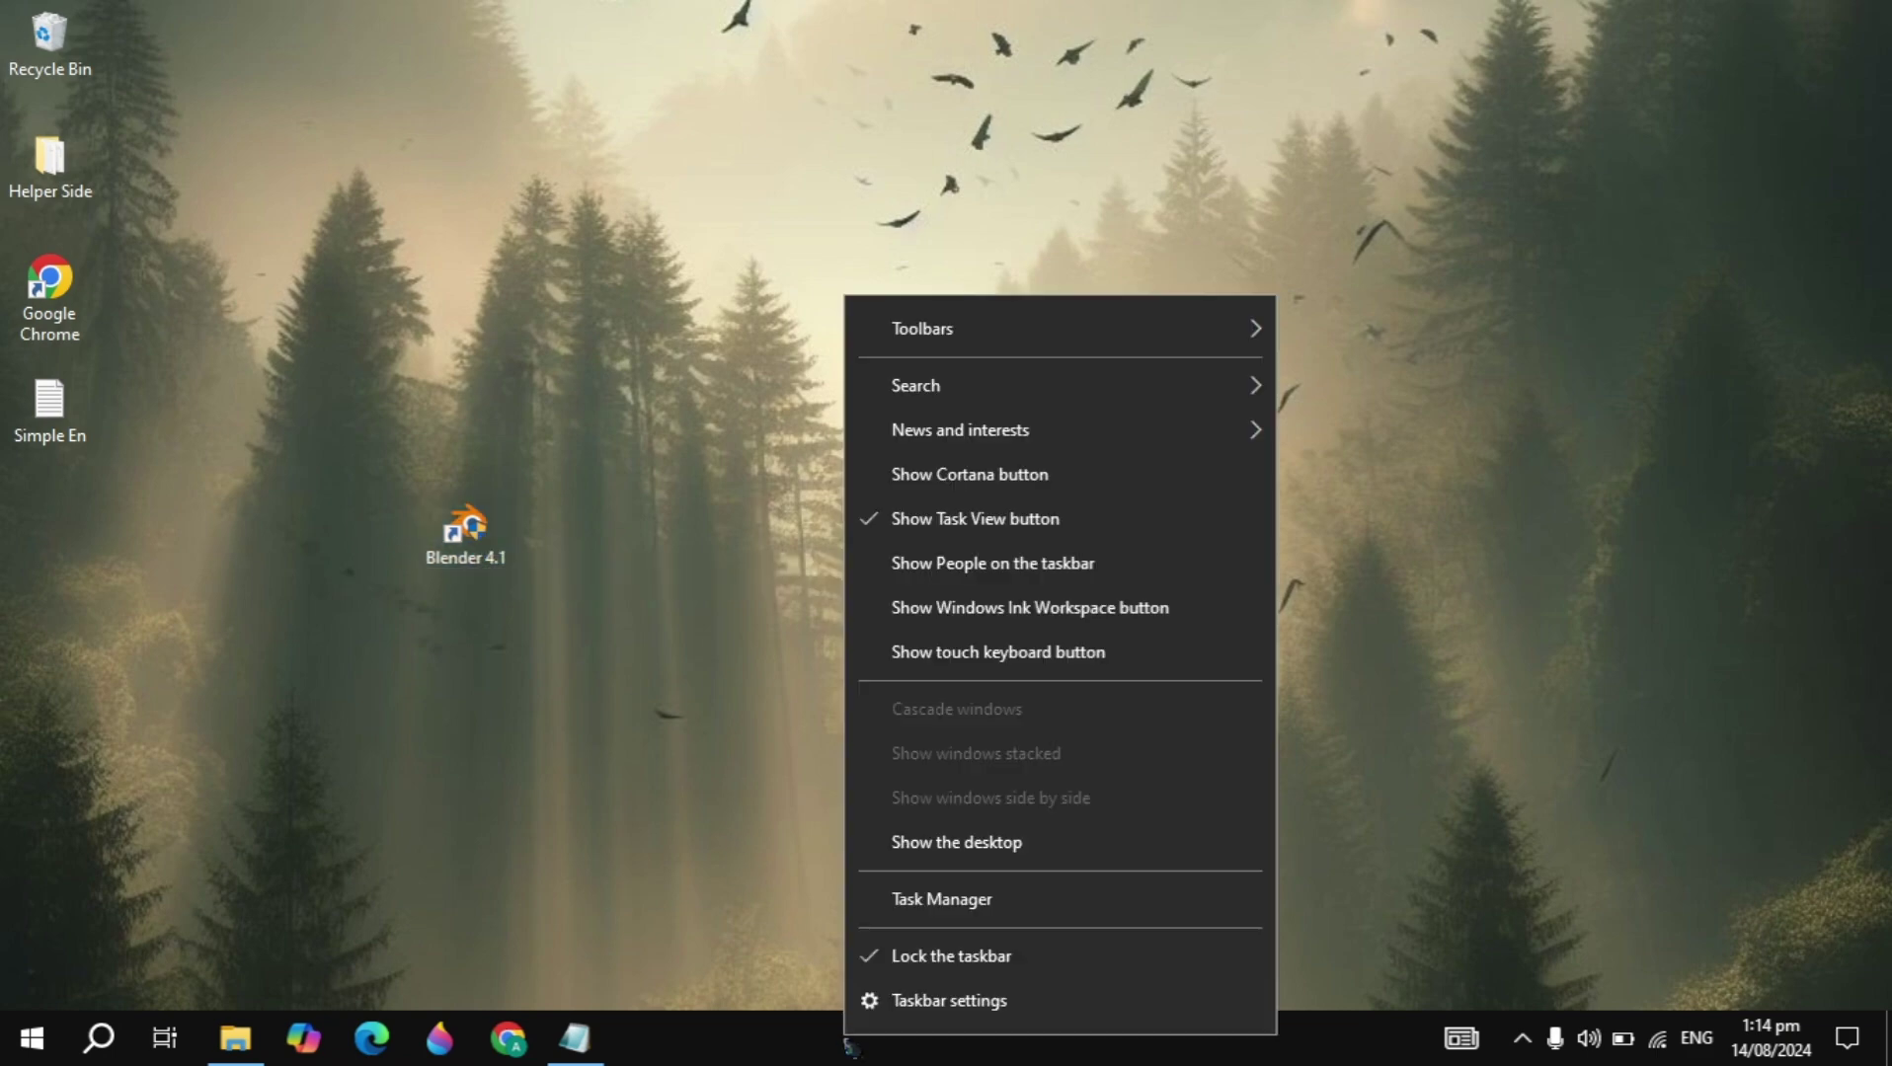
click(967, 901)
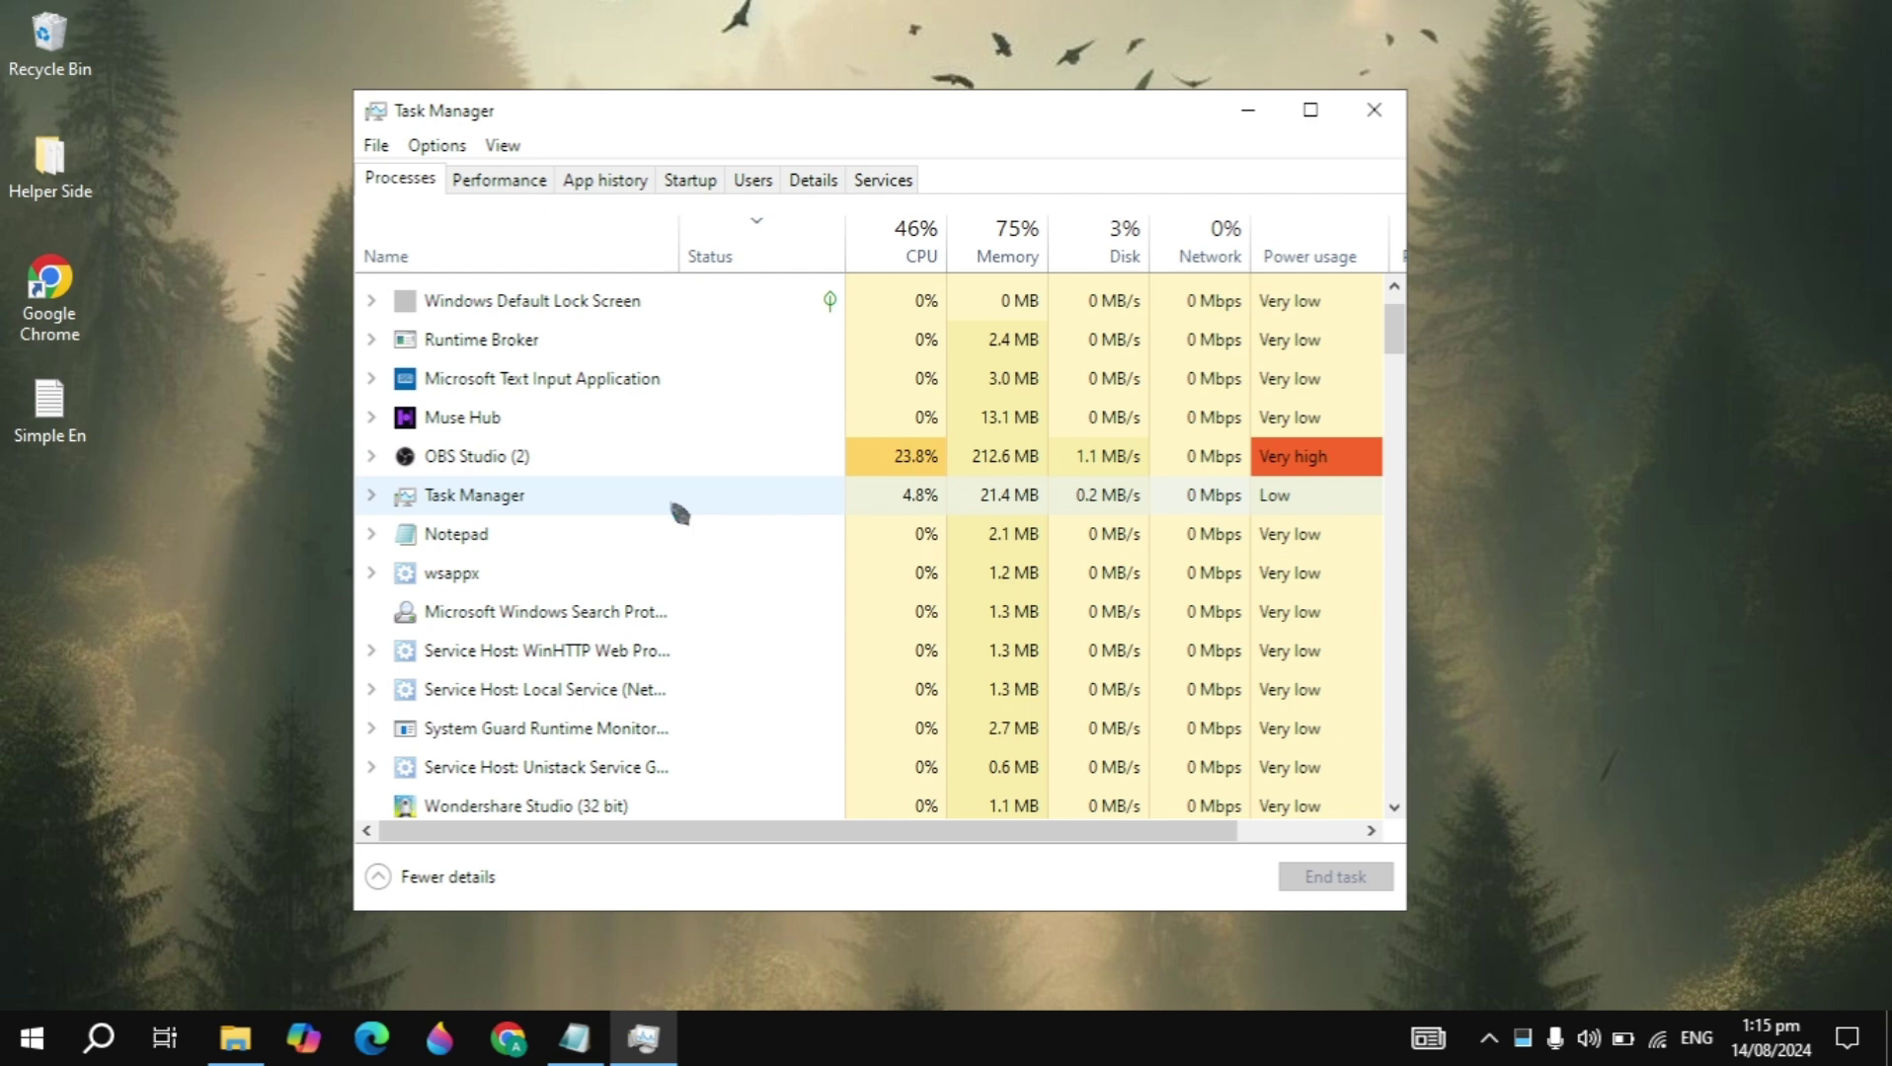
scroll(571, 420, down, 15)
click(578, 392)
right_click(581, 395)
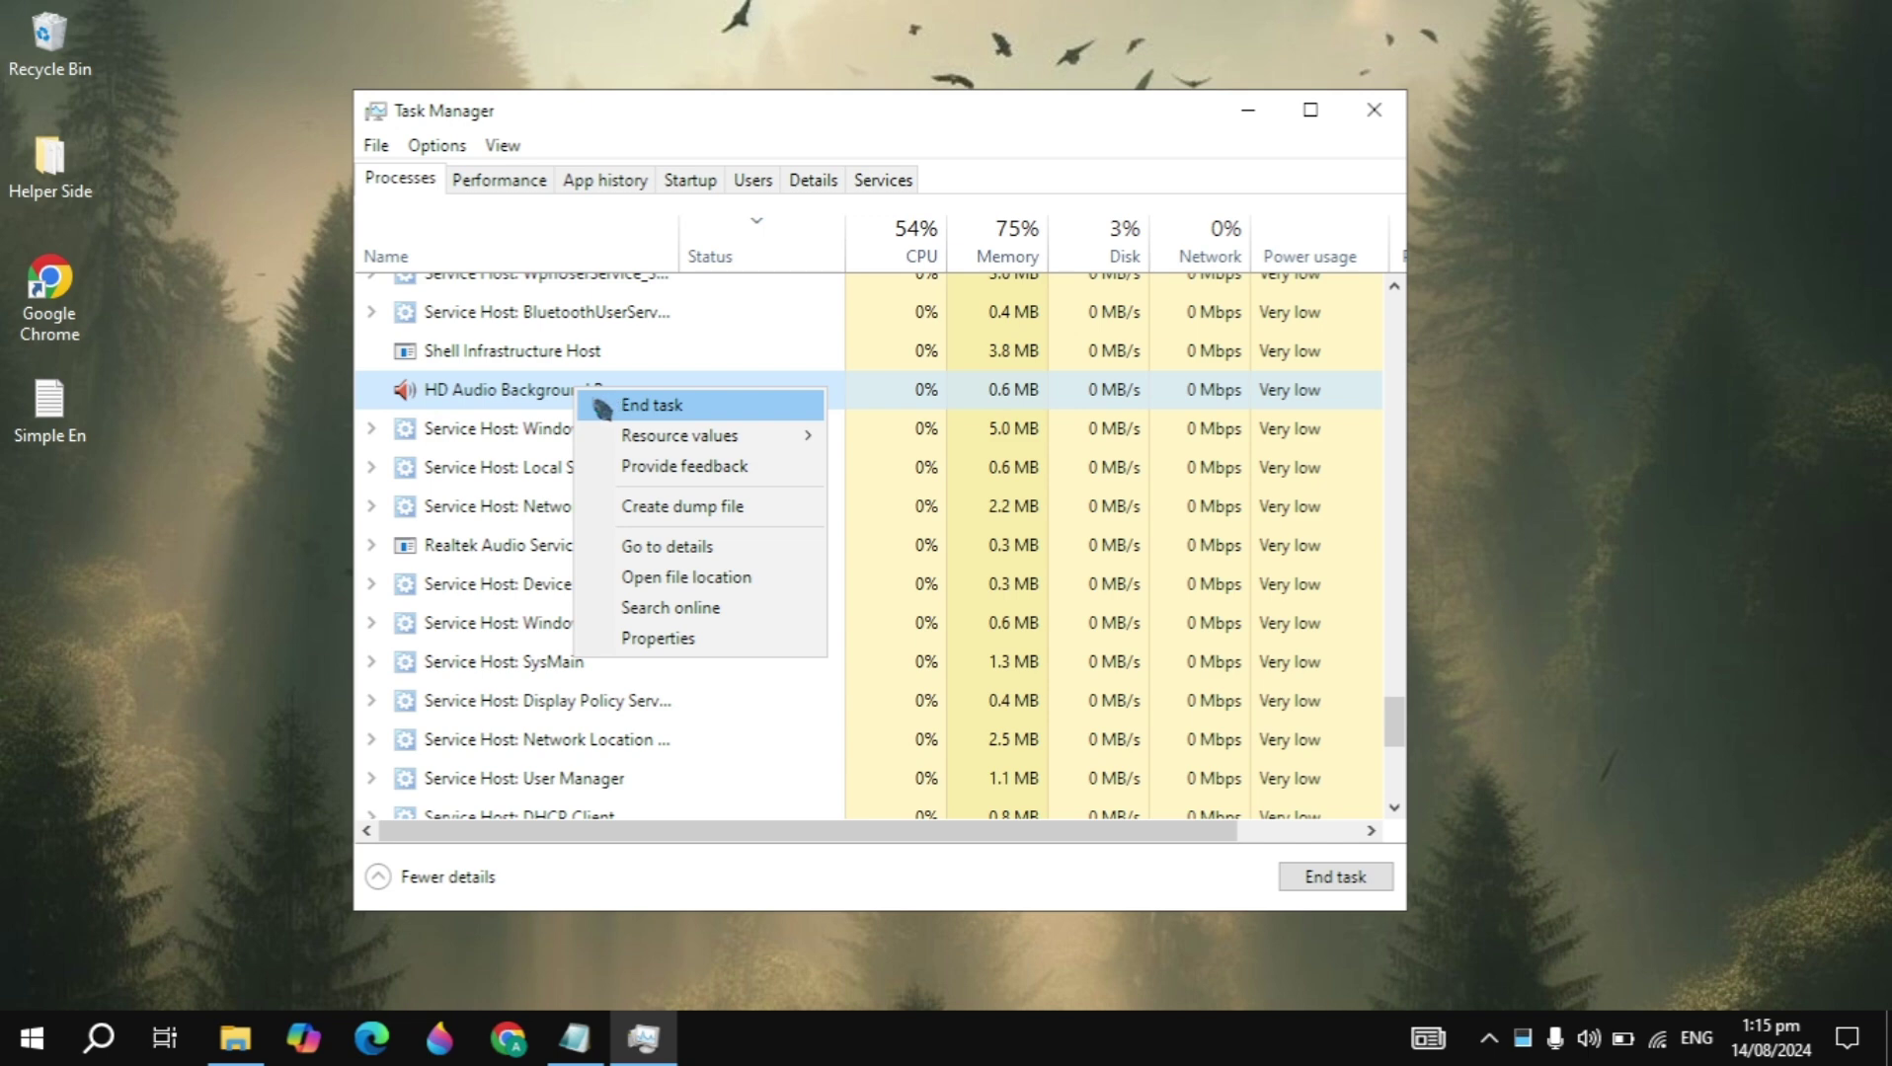
click(527, 405)
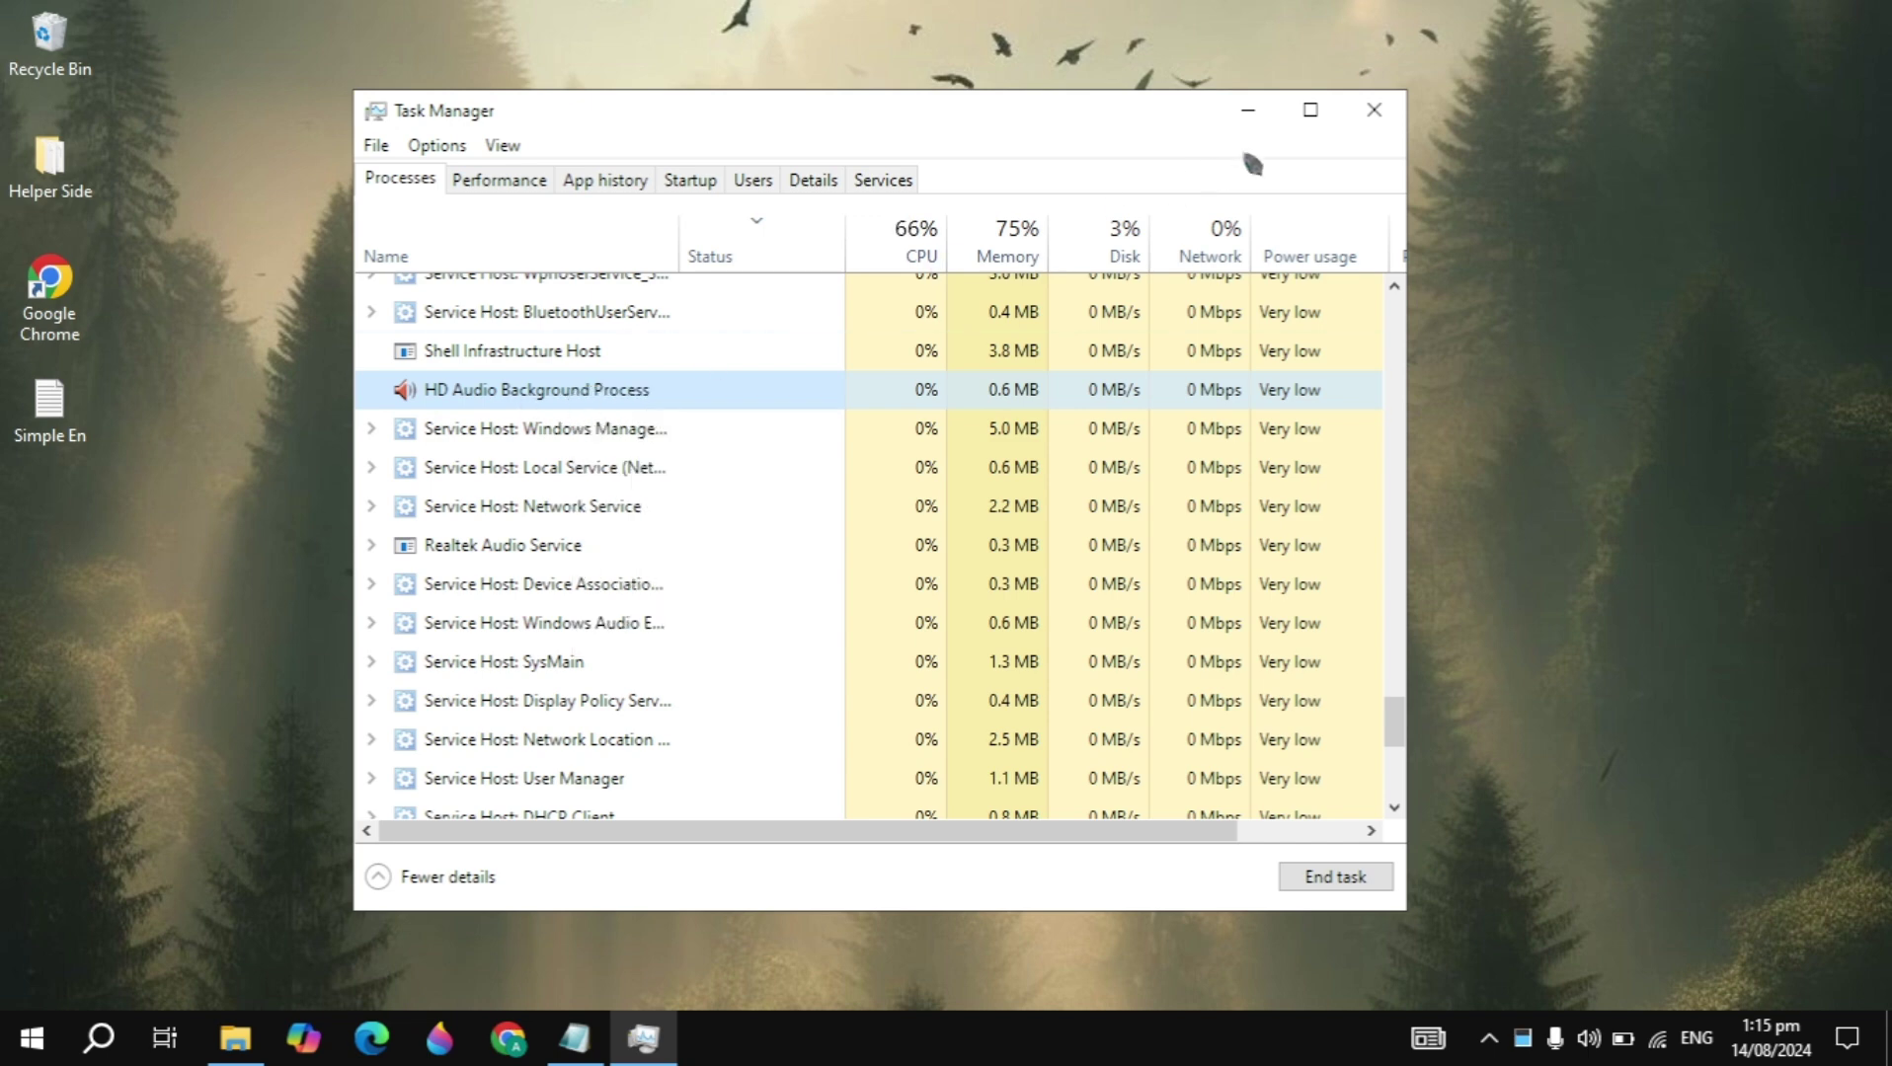
click(1373, 116)
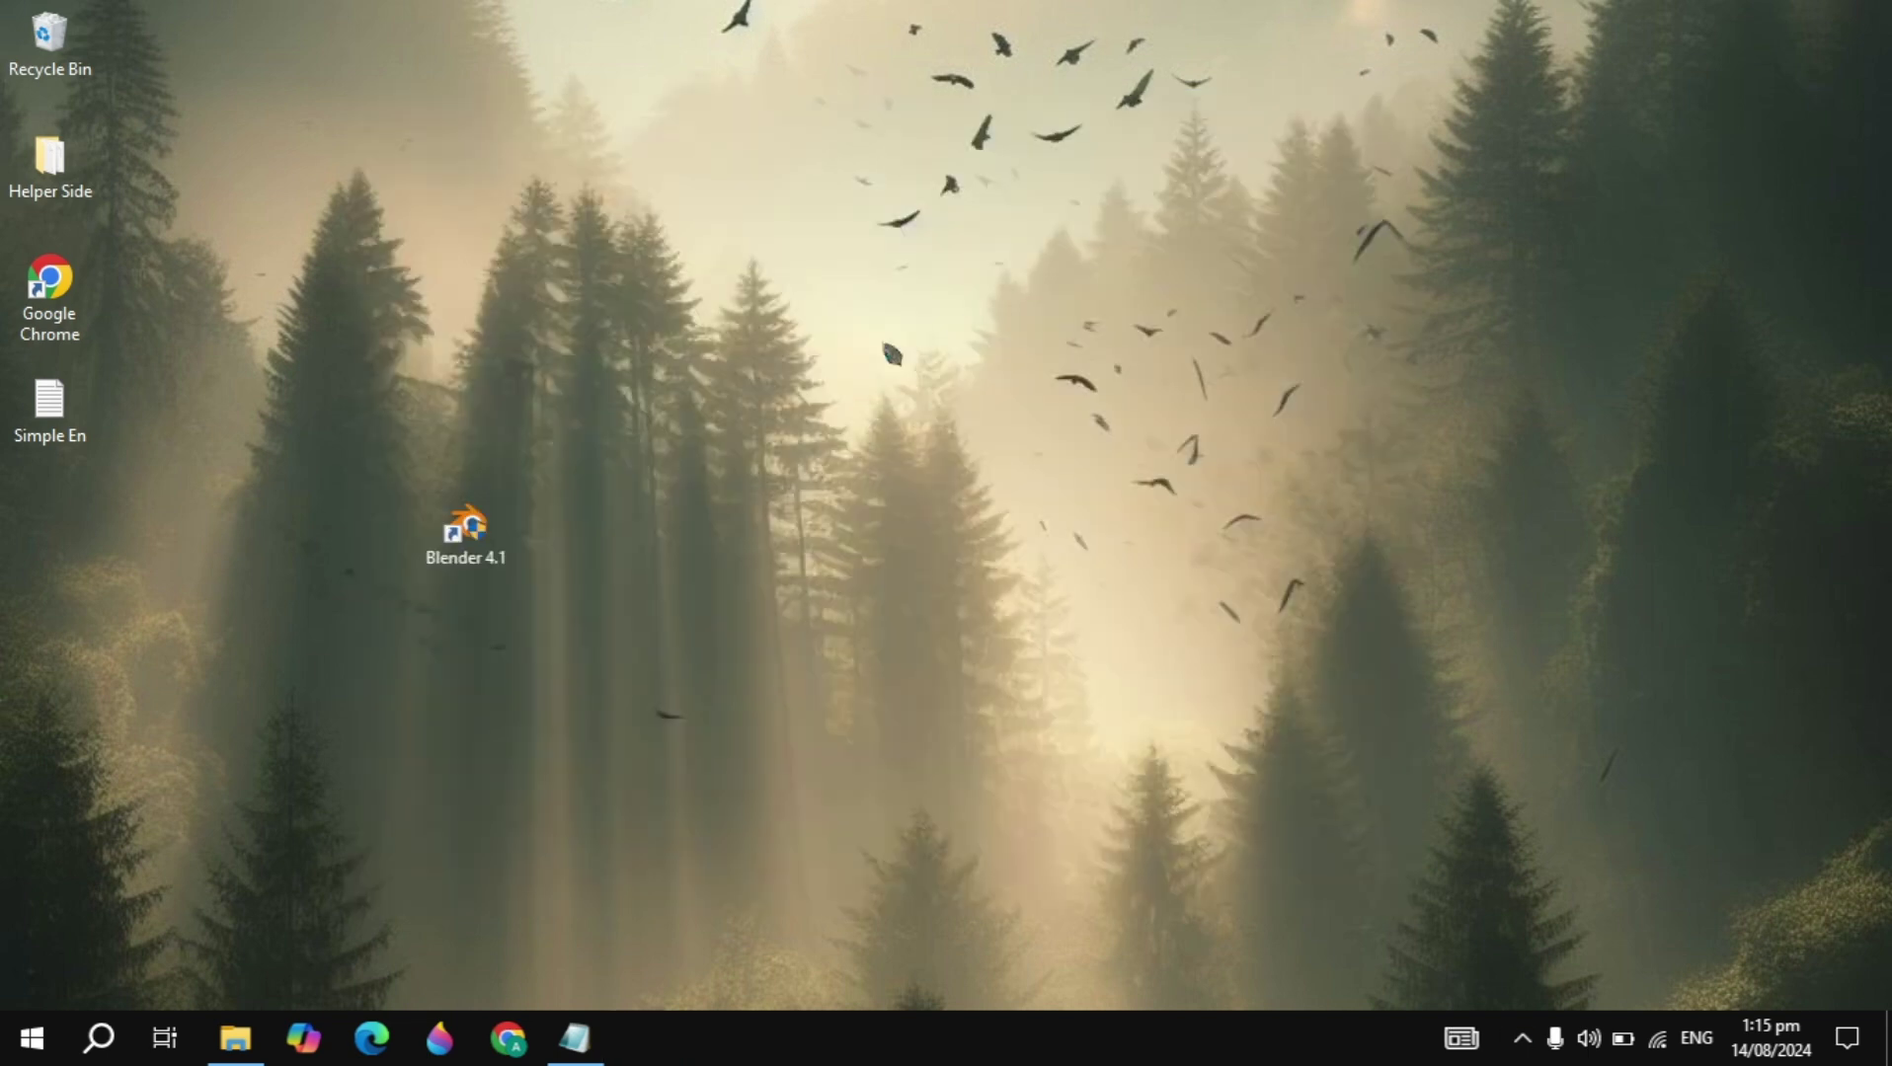
click(101, 1045)
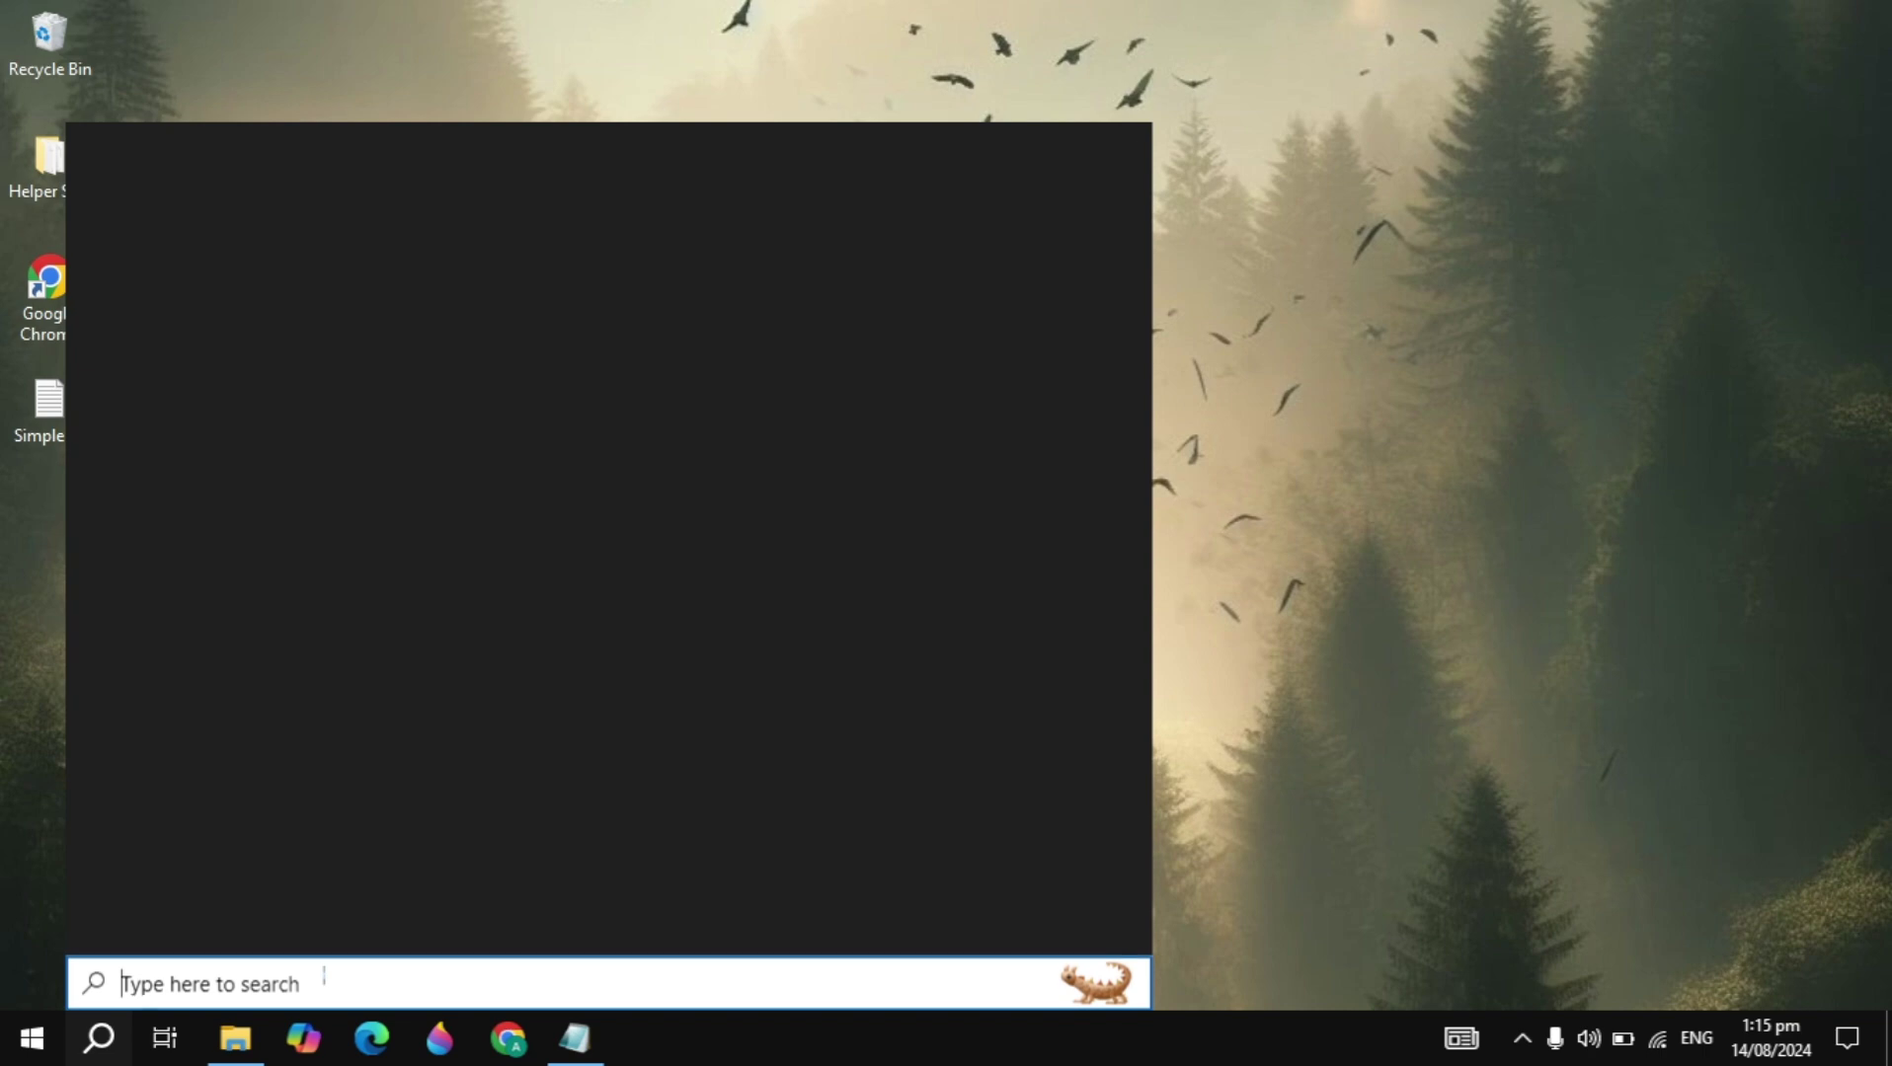
text(upd)
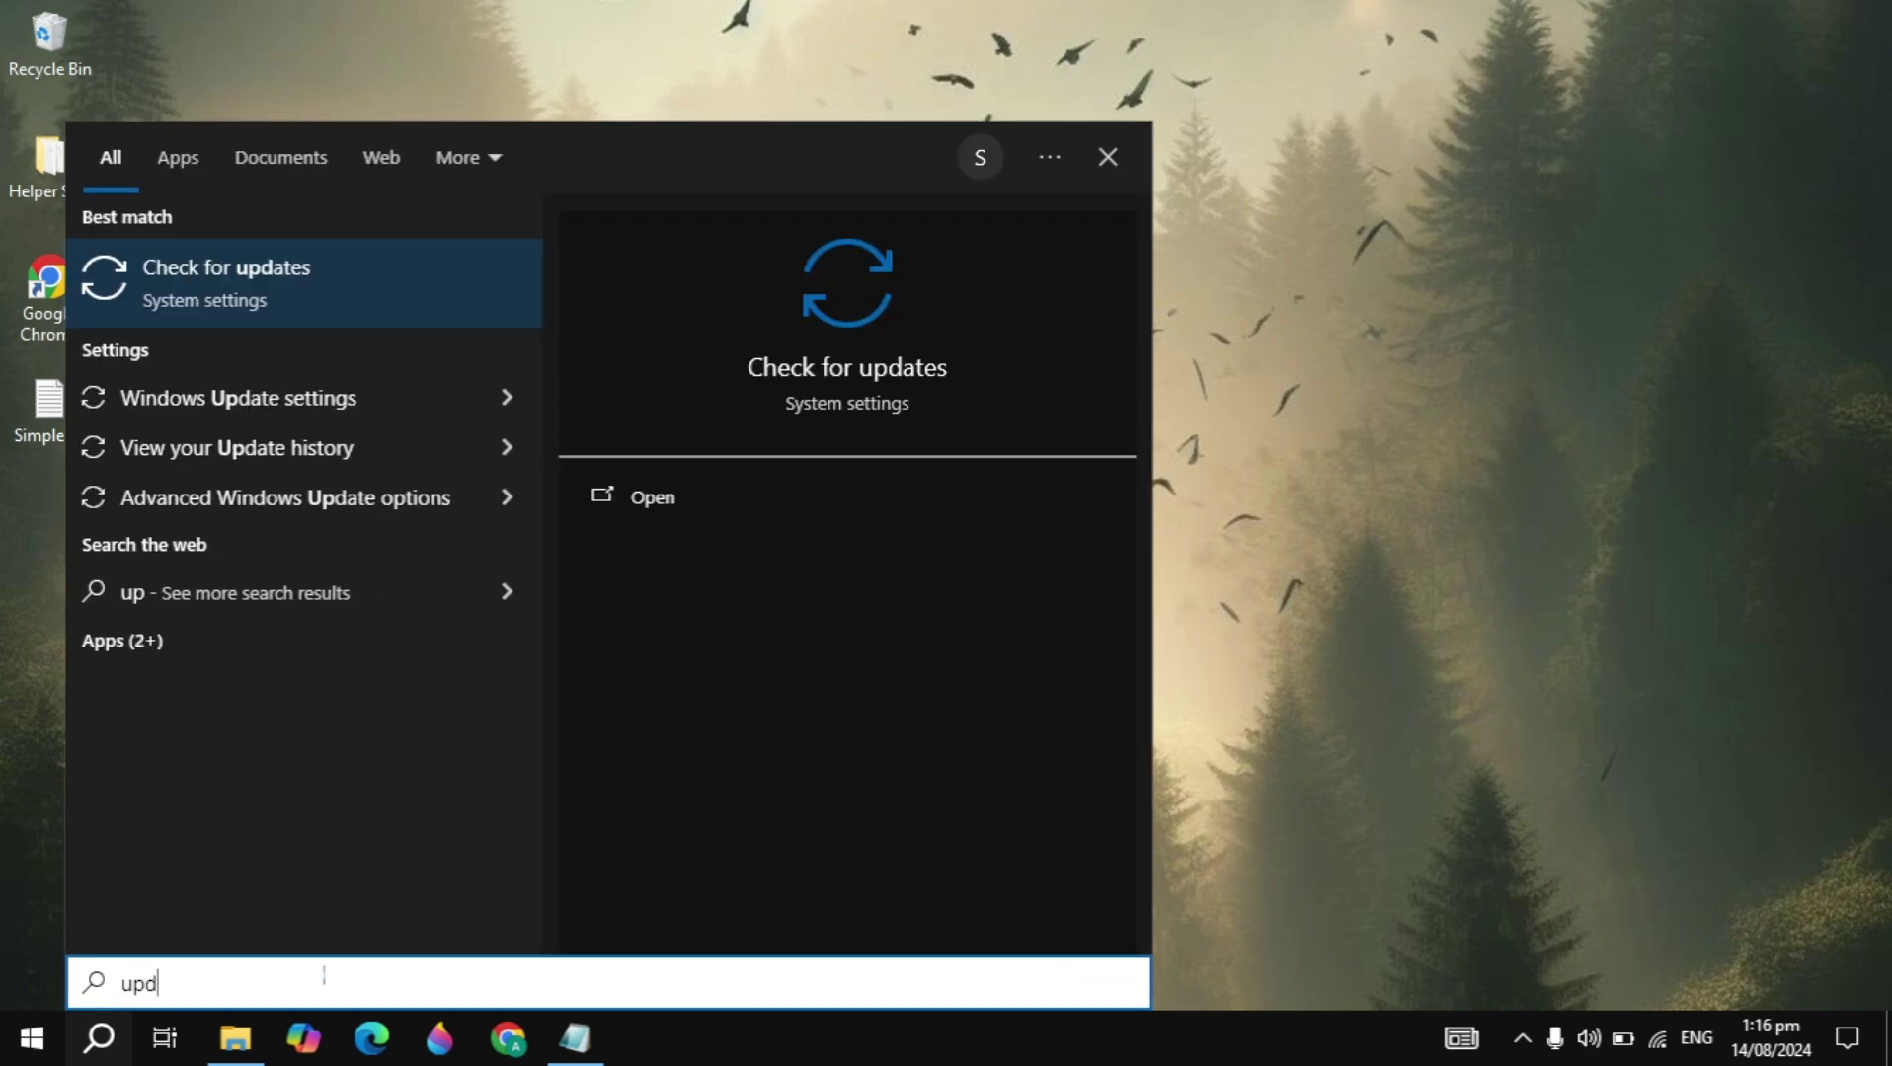
key(Return)
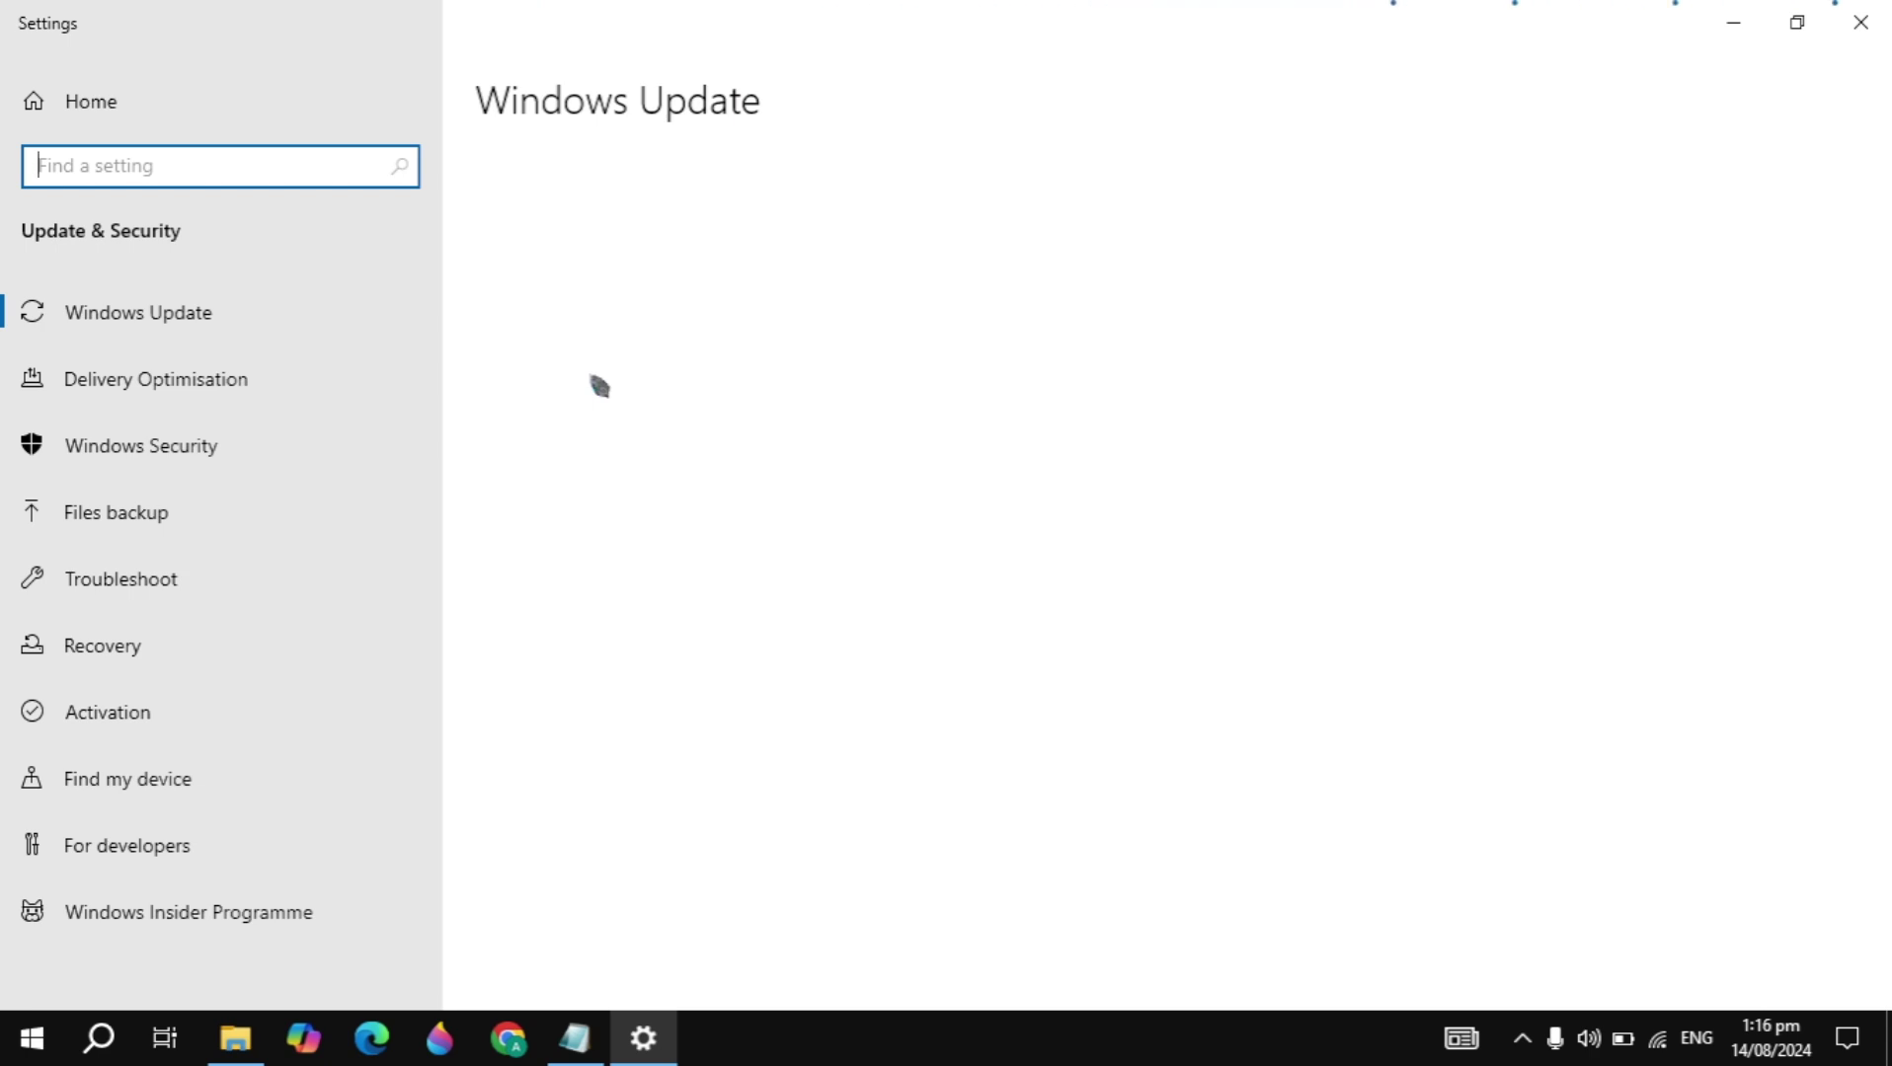
click(1861, 22)
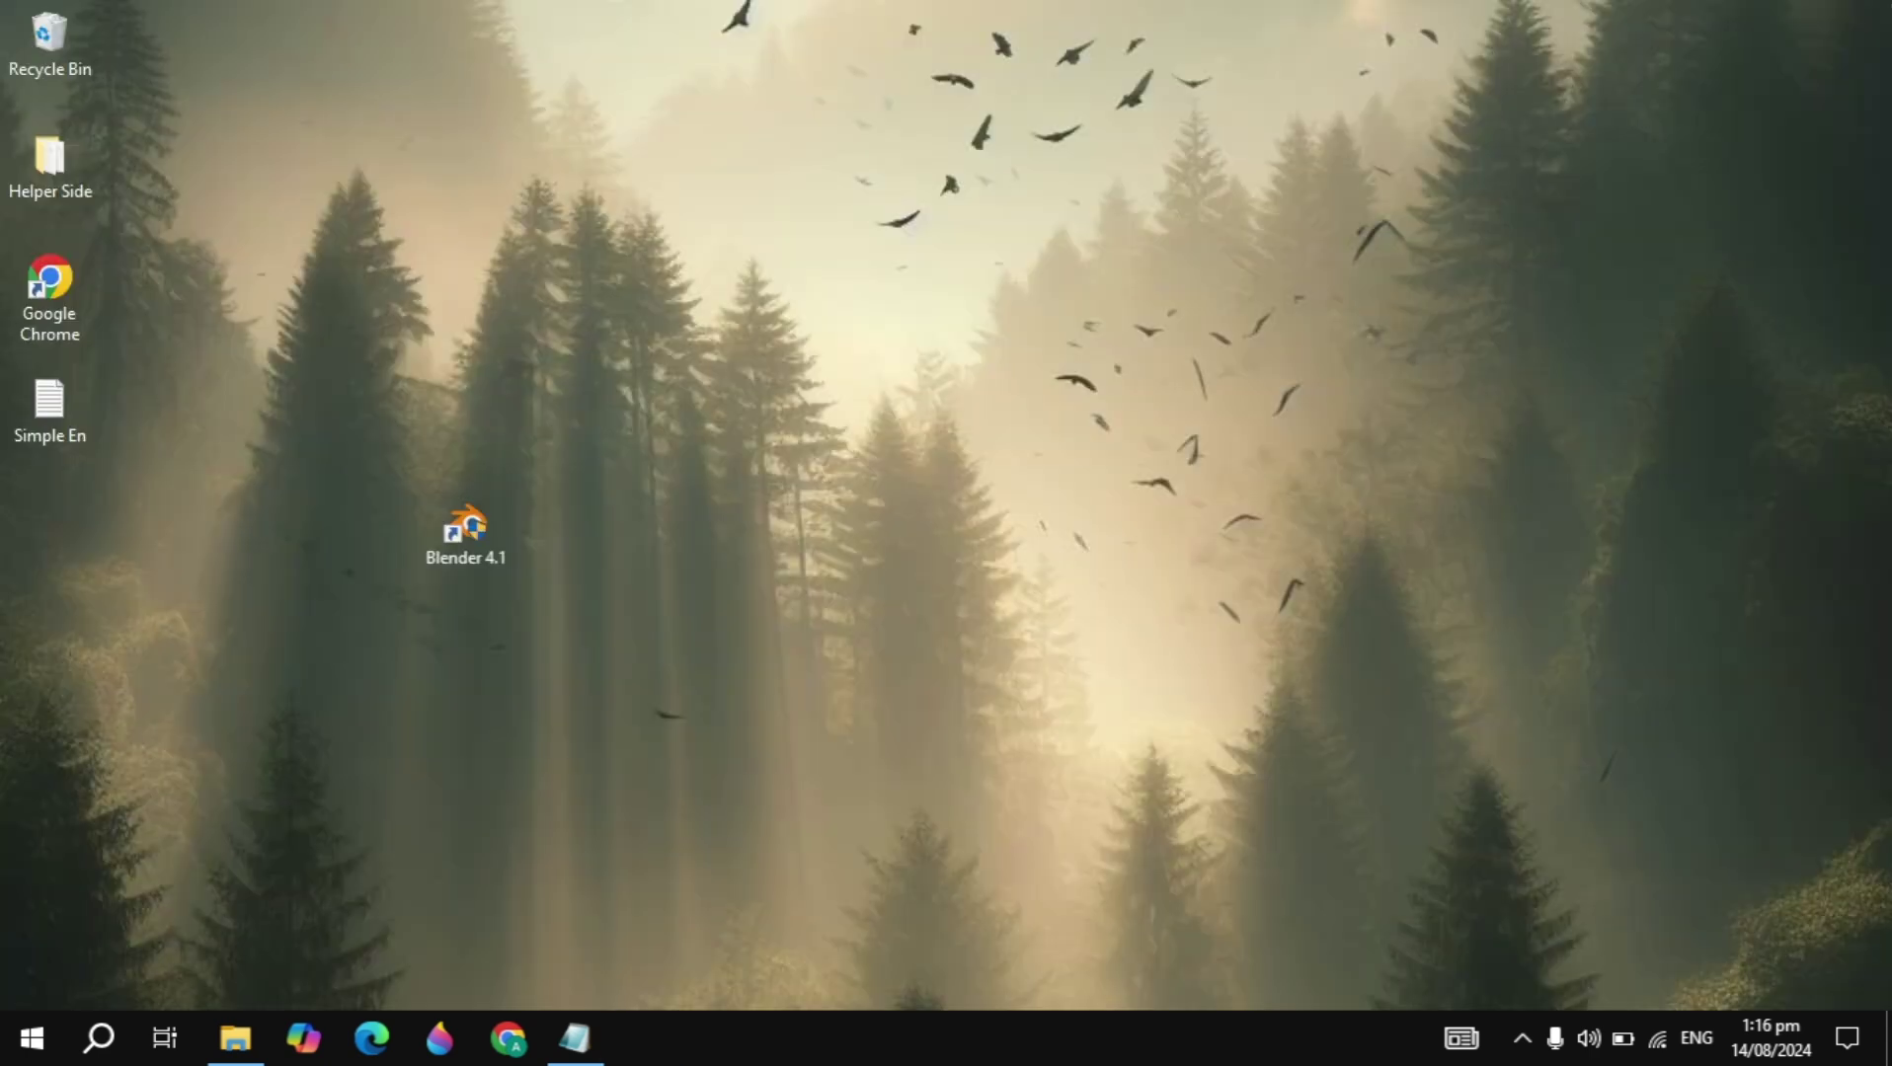
Set the Blender 4.1 shortcut to Windows 8 compatibility mode, run as administrator, full-screen optimisations disabled.
click(456, 545)
right_click(456, 545)
click(511, 988)
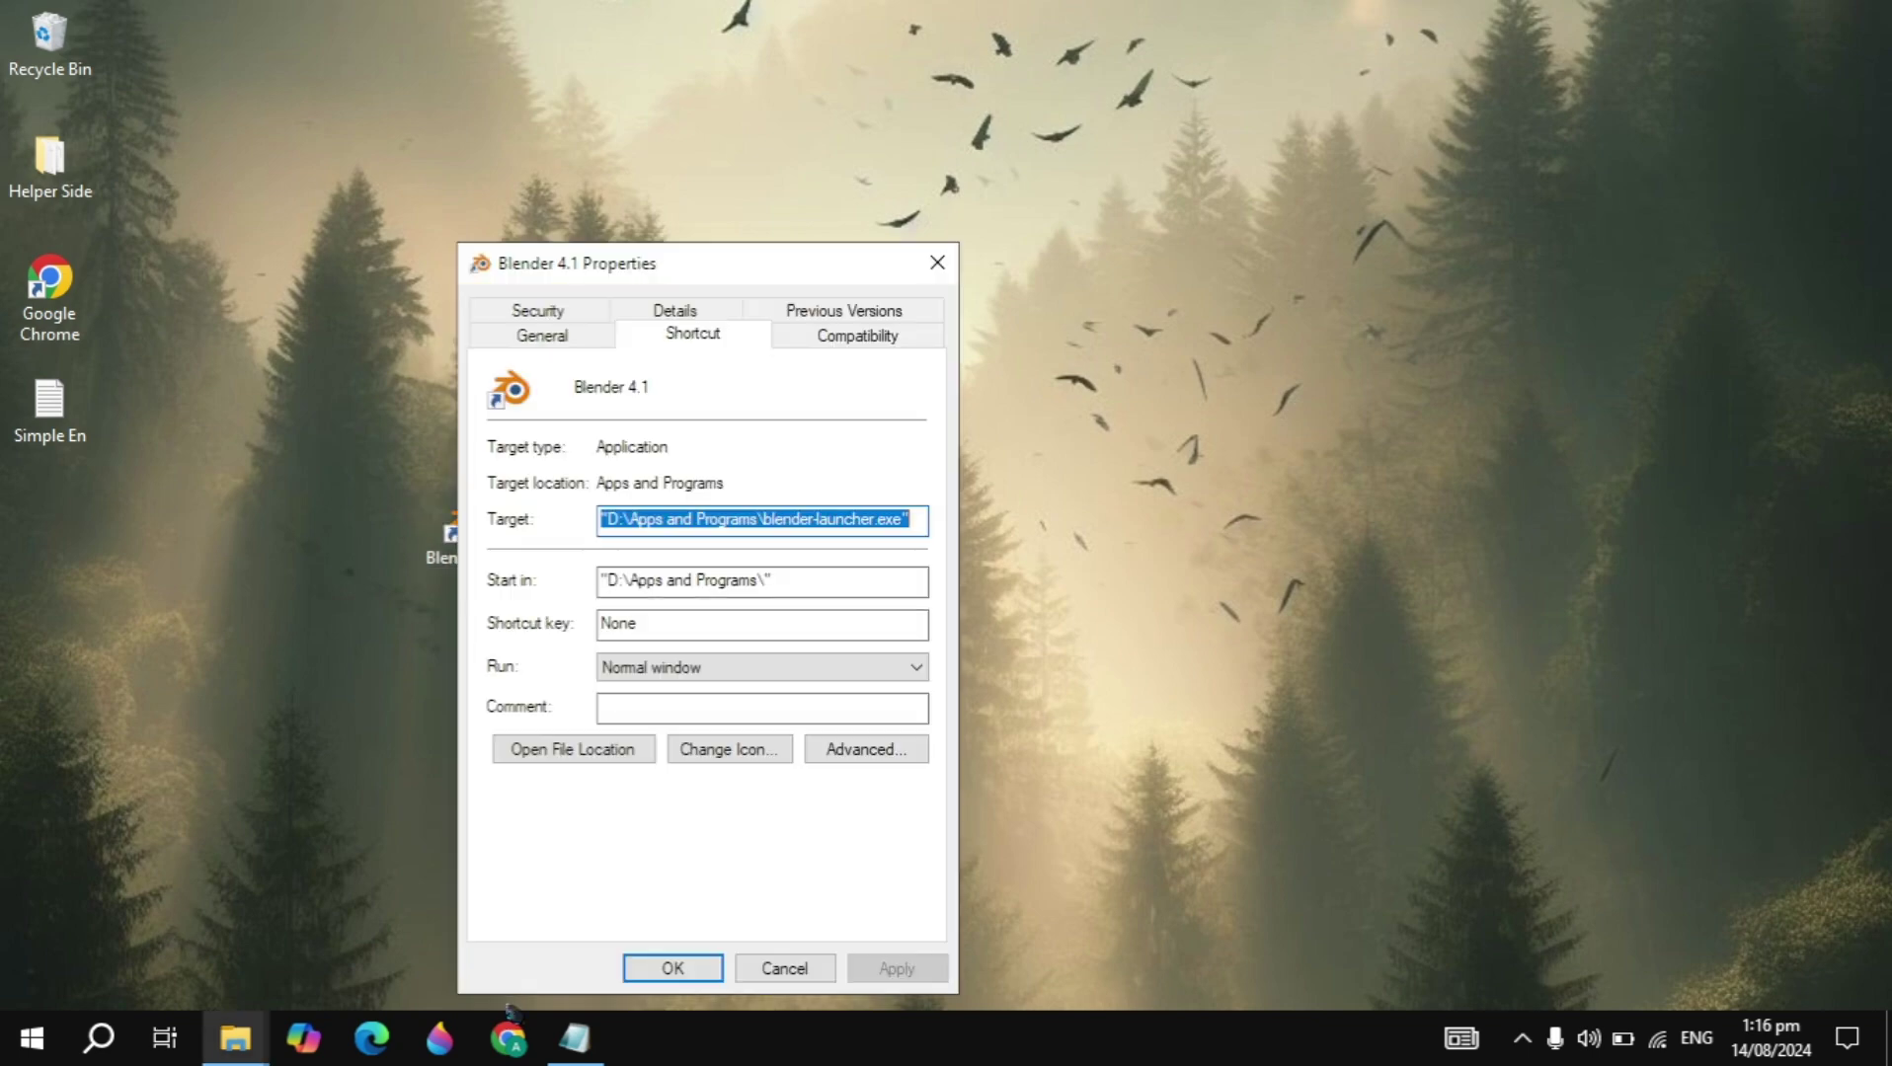
click(876, 341)
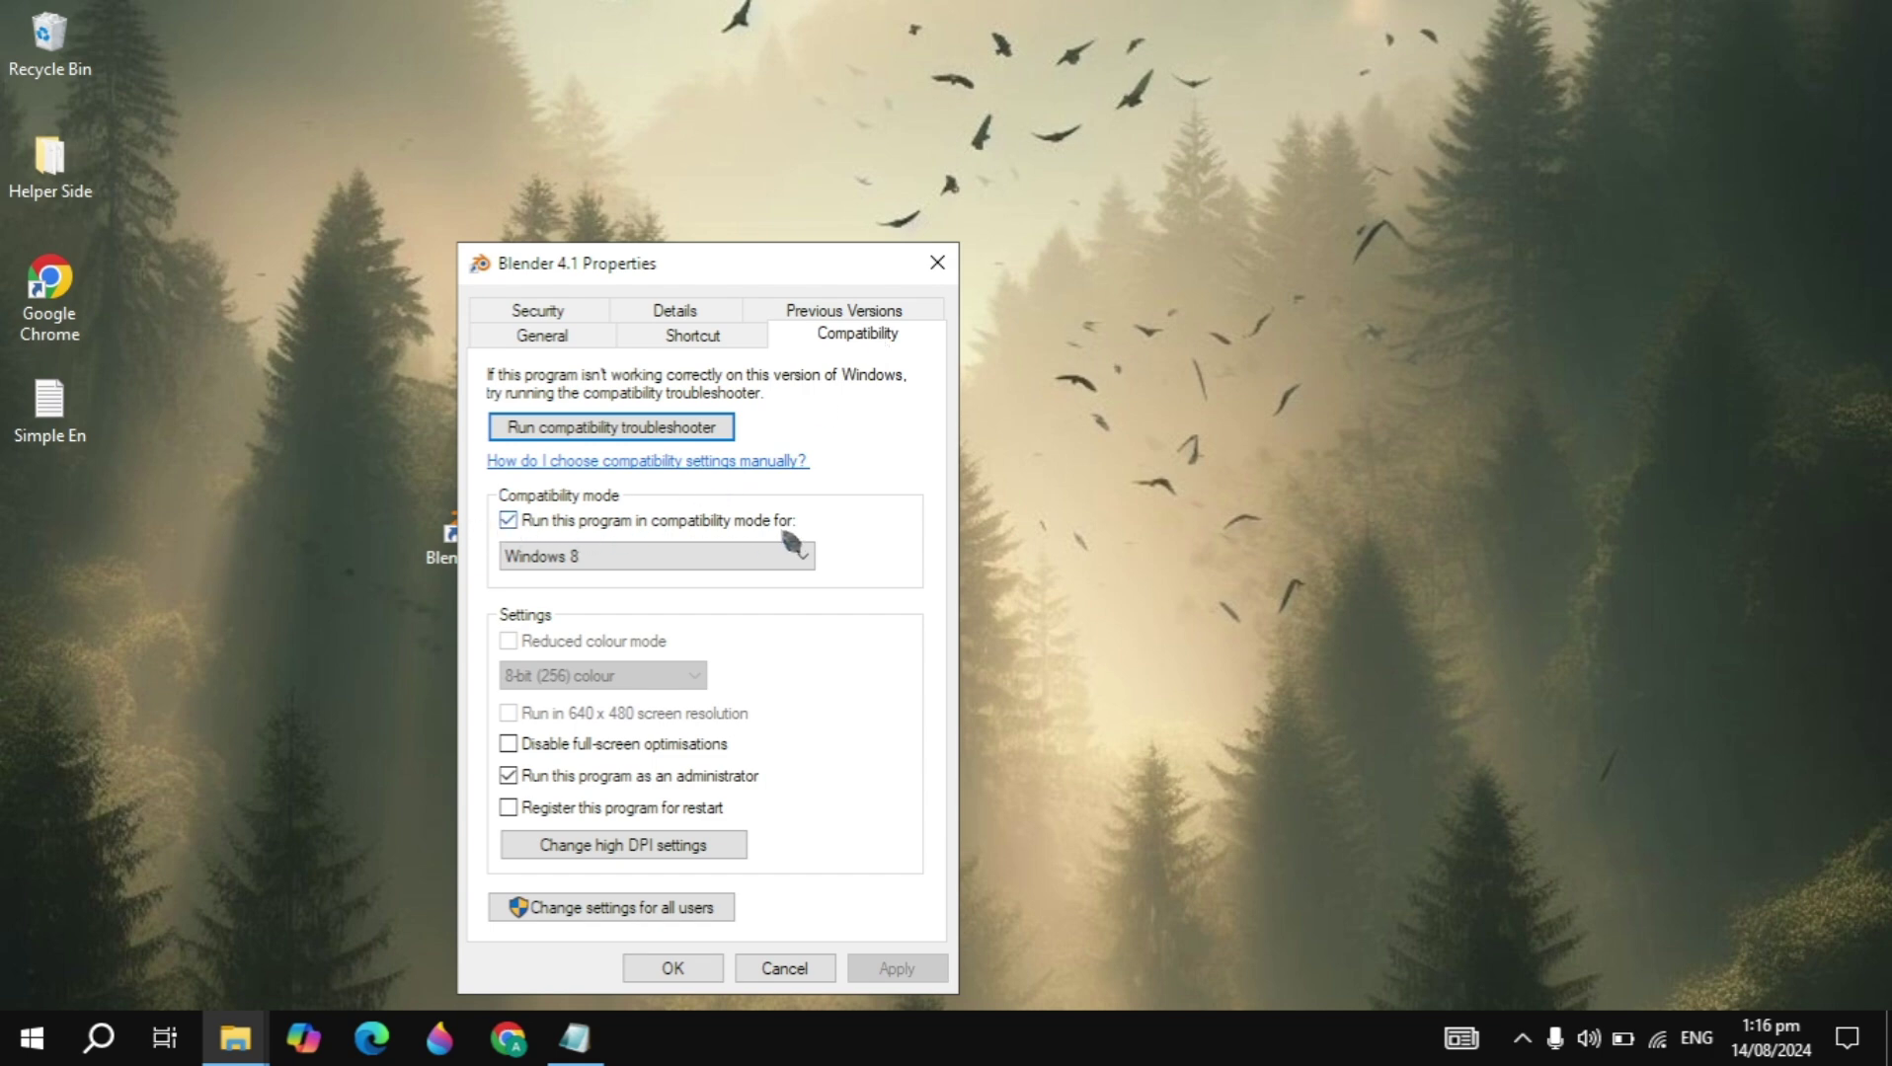
click(721, 556)
click(626, 655)
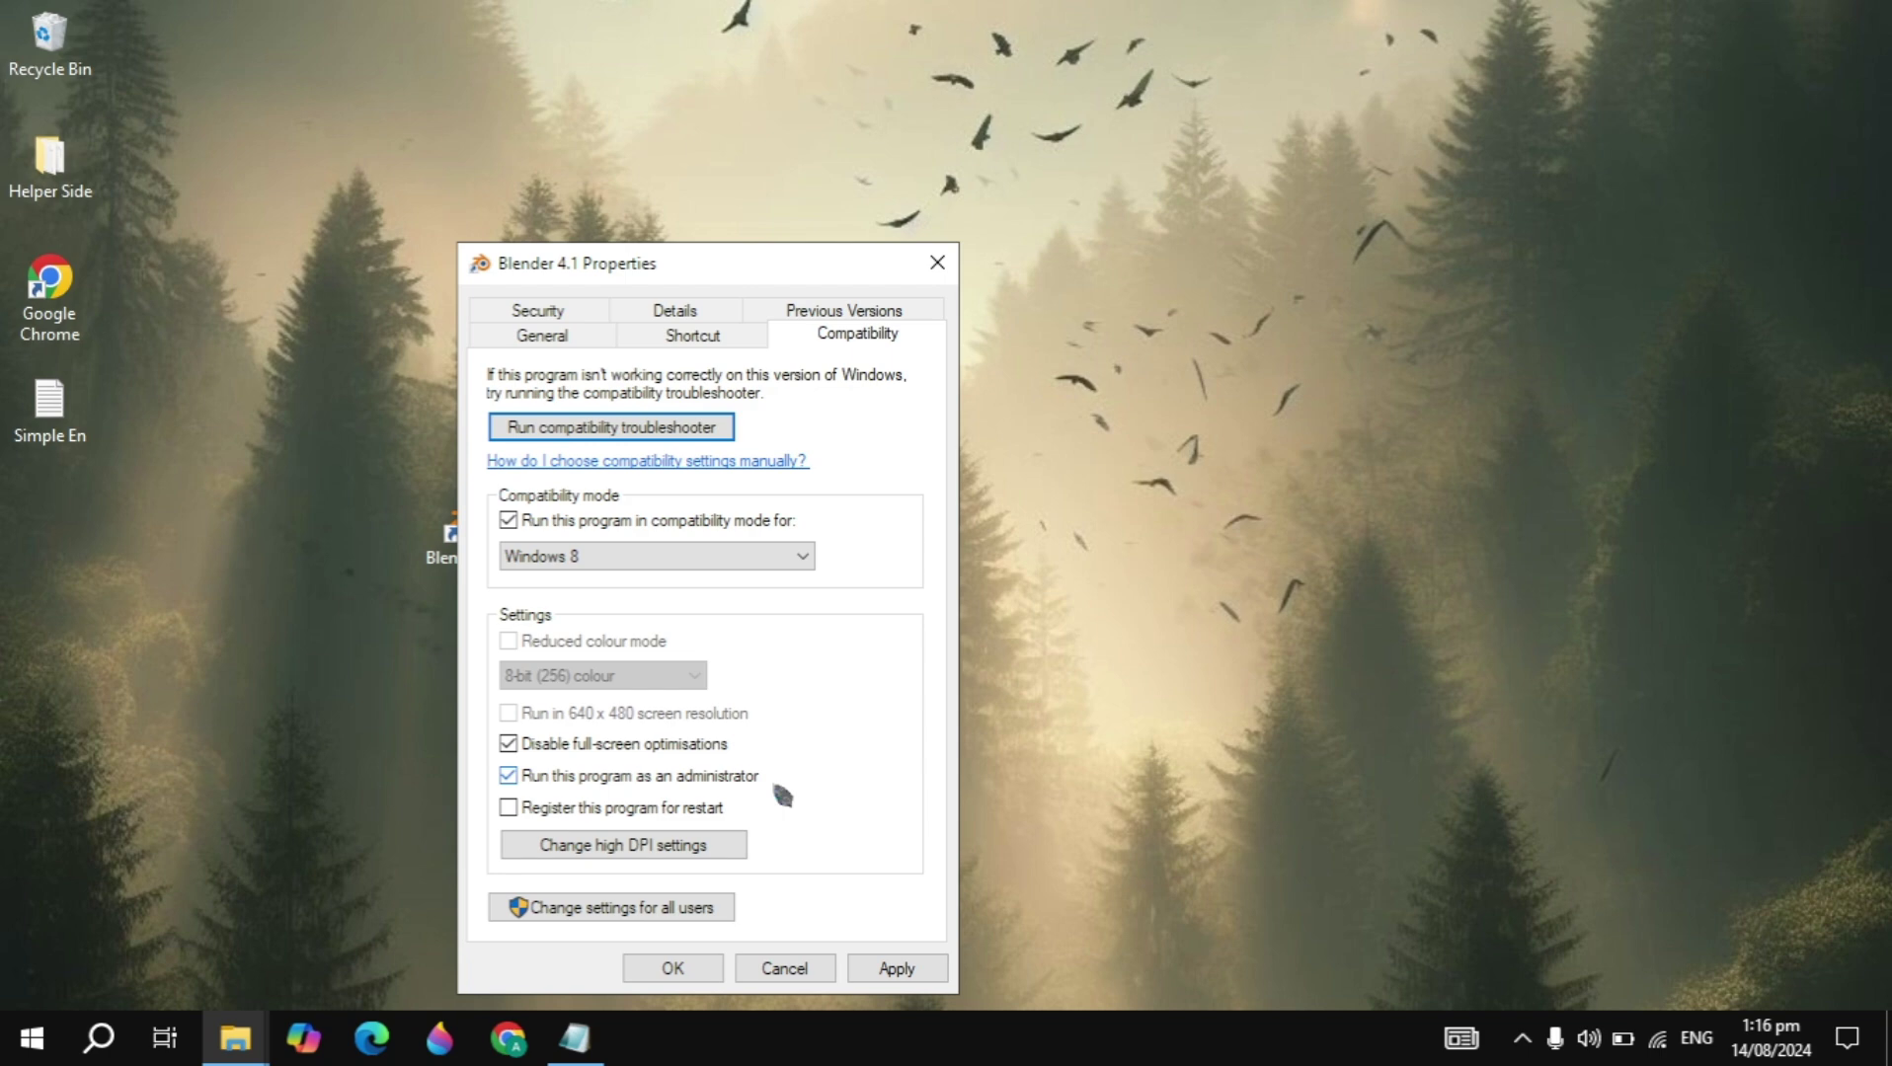
click(887, 968)
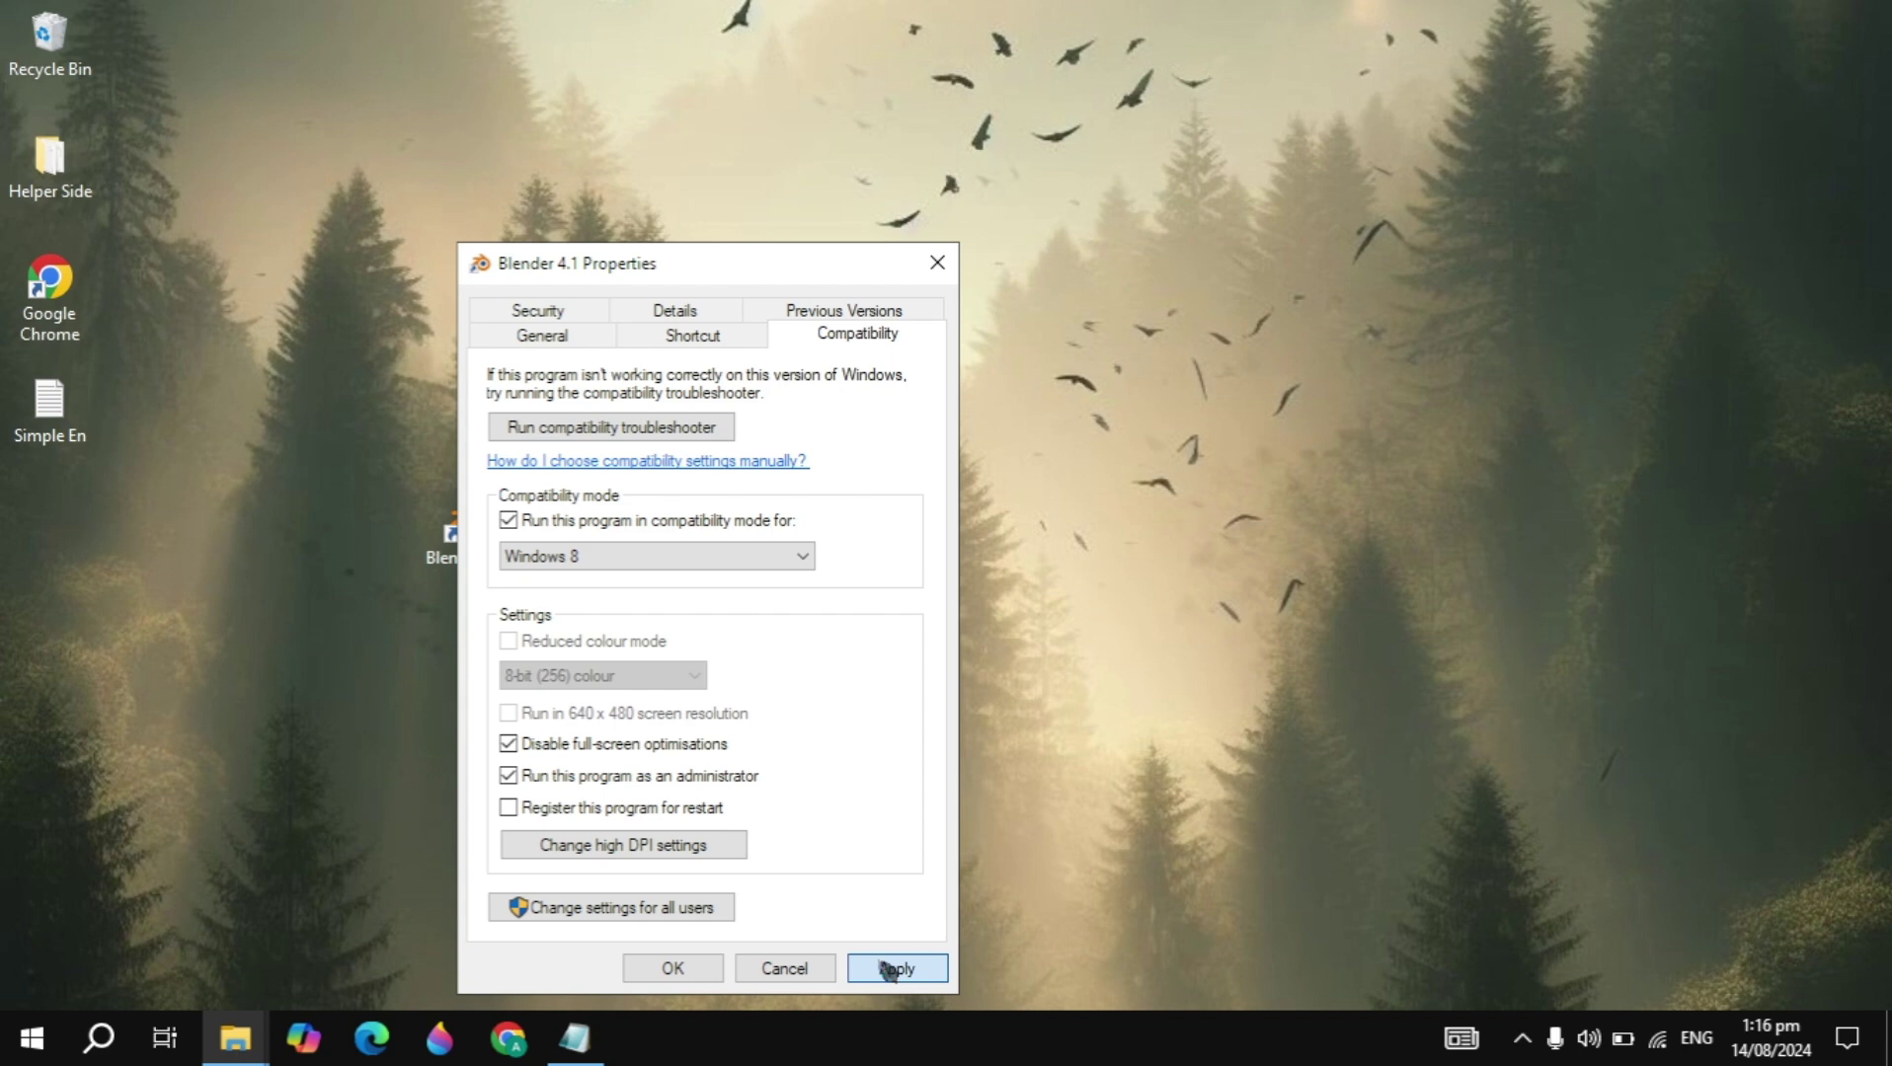
click(688, 972)
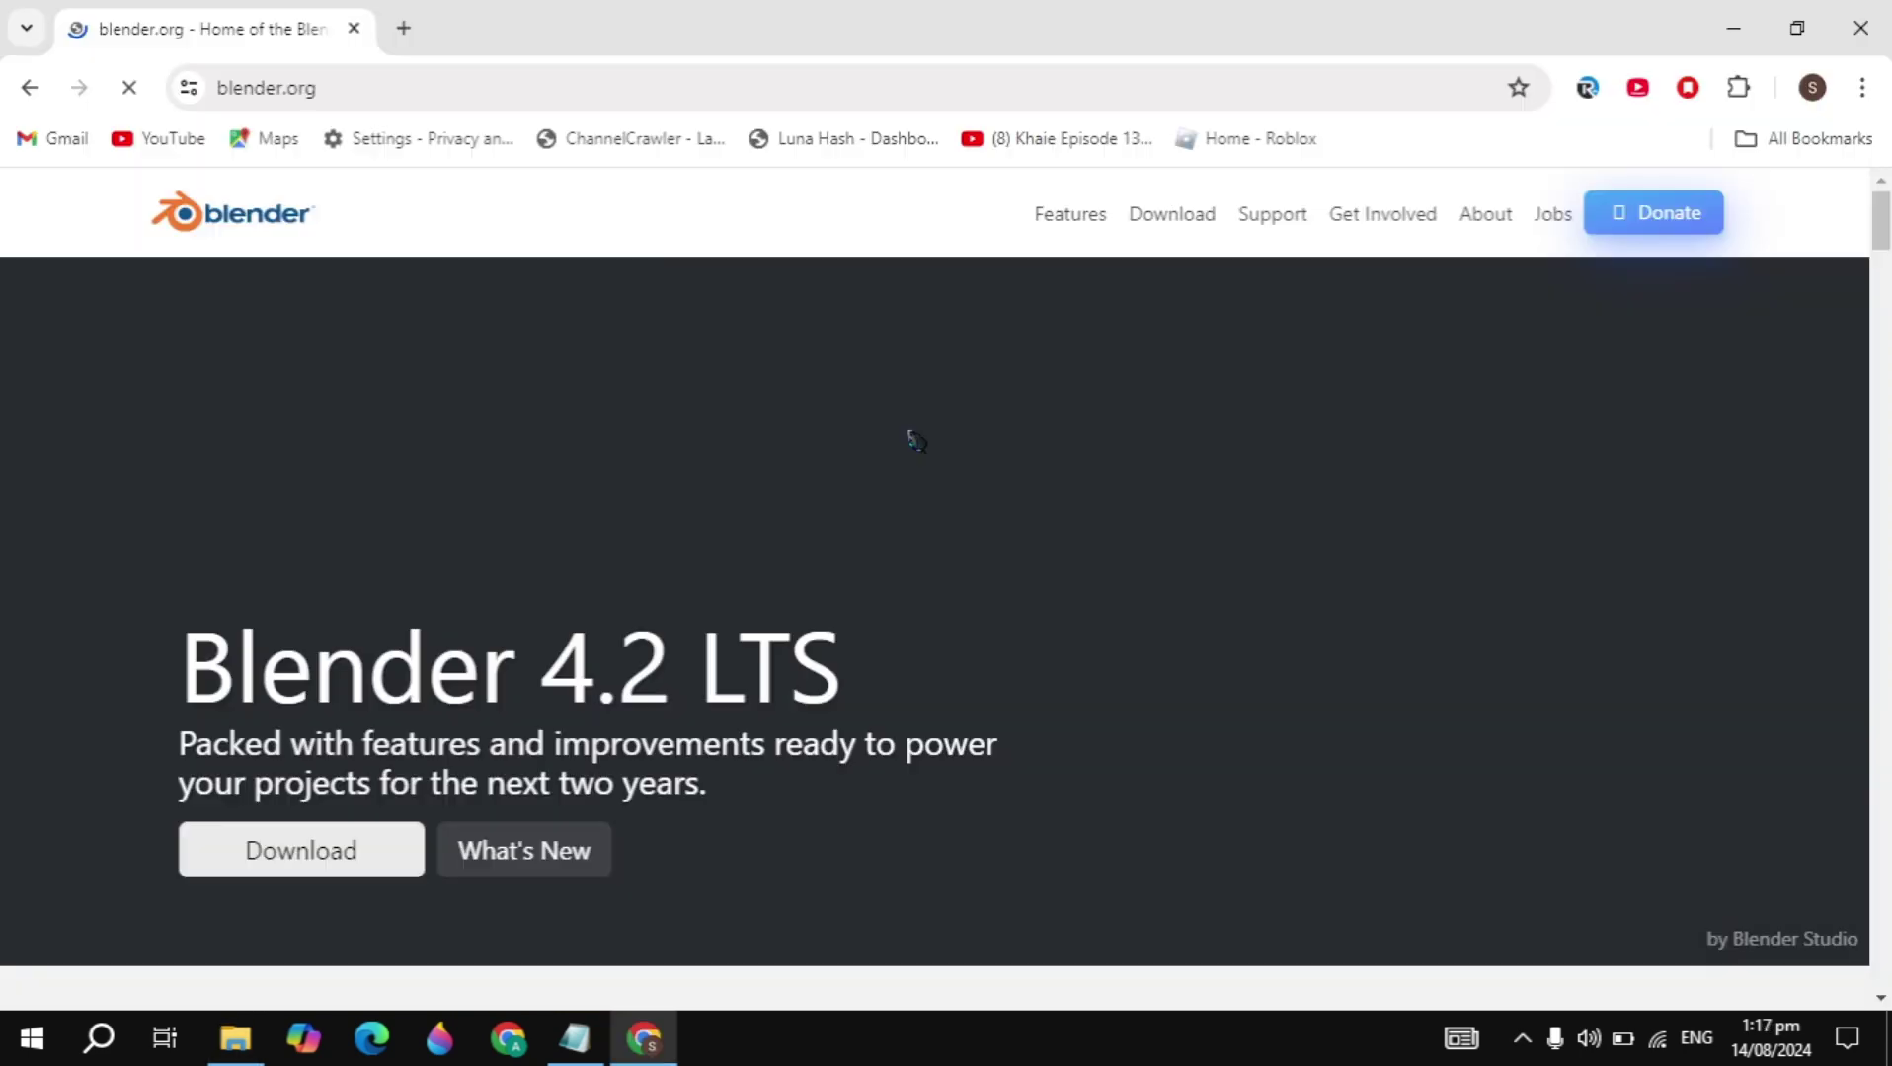
Scroll the blender.org homepage to the Blender 4.2 LTS download, then show the desktop.
scroll(662, 471, down, 2)
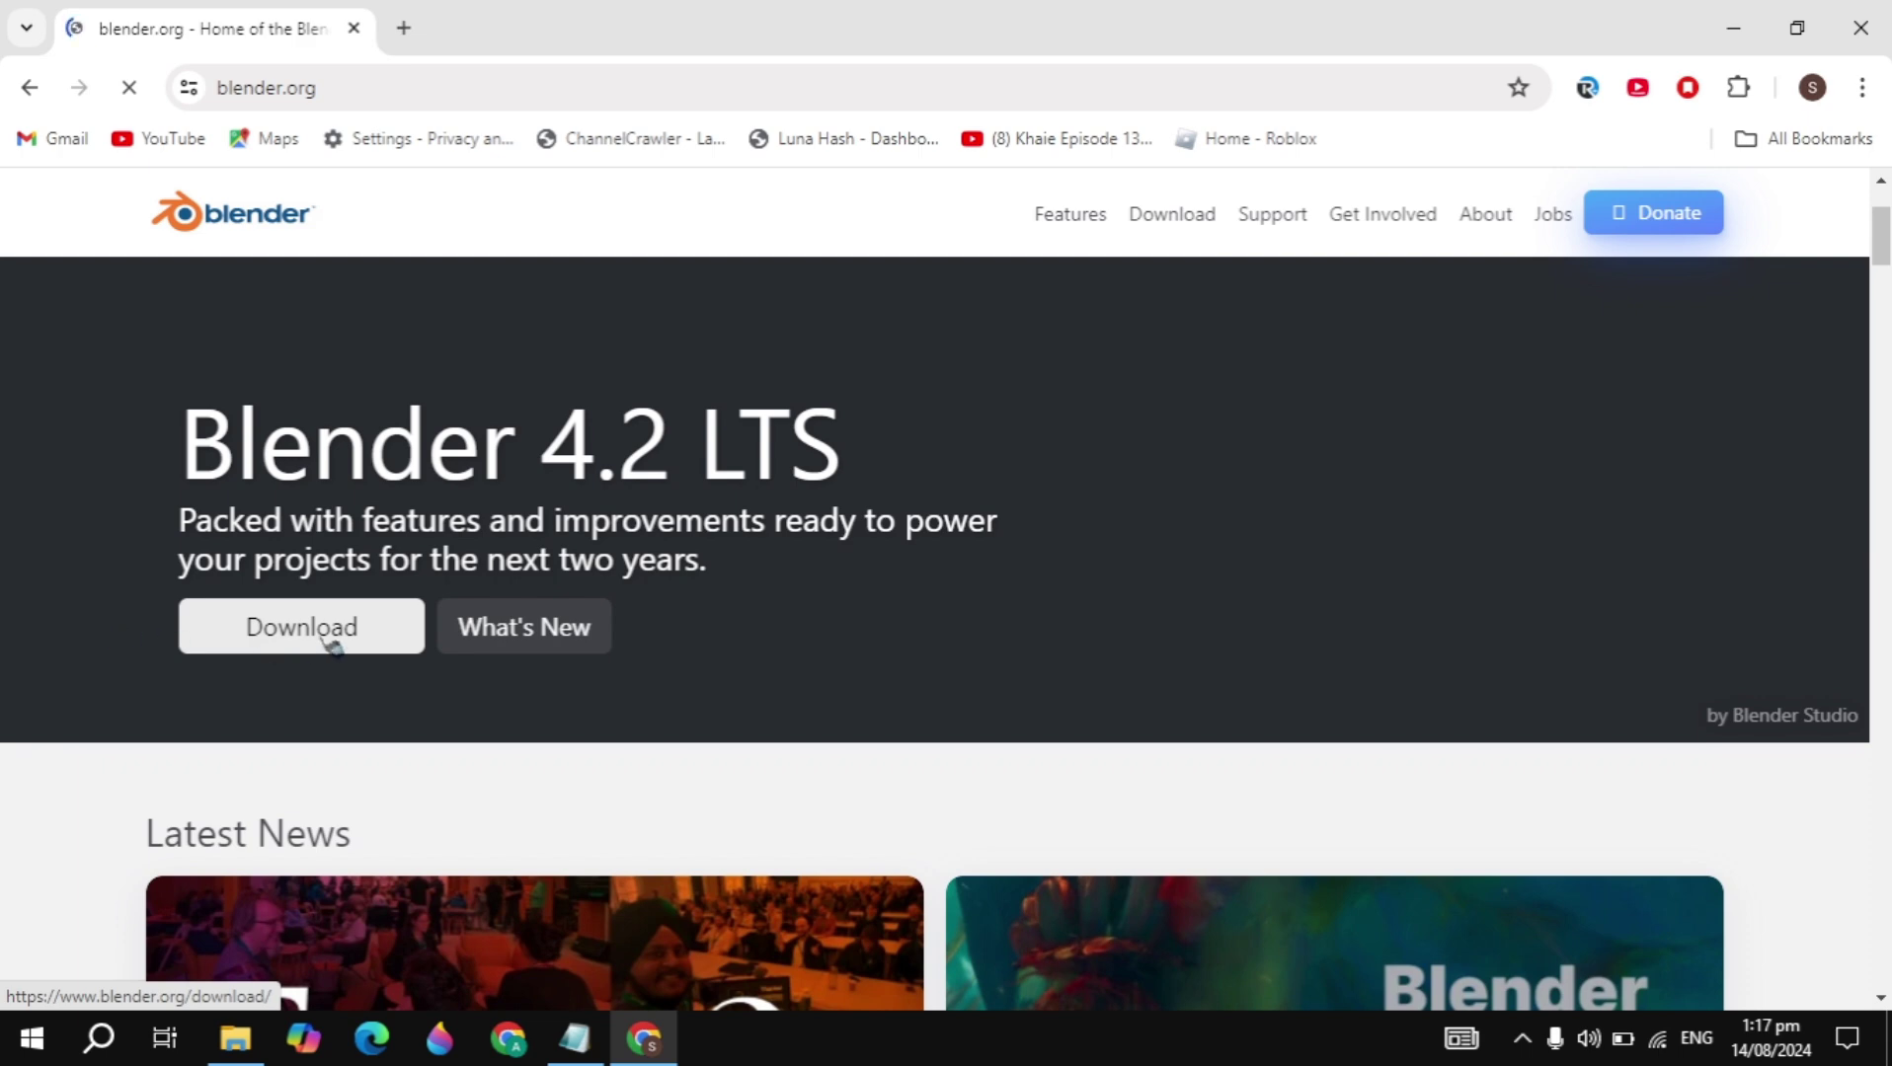
key(super+d)
Launch Run from Start search and open %temp% to show the user's Temp folder.
click(99, 1037)
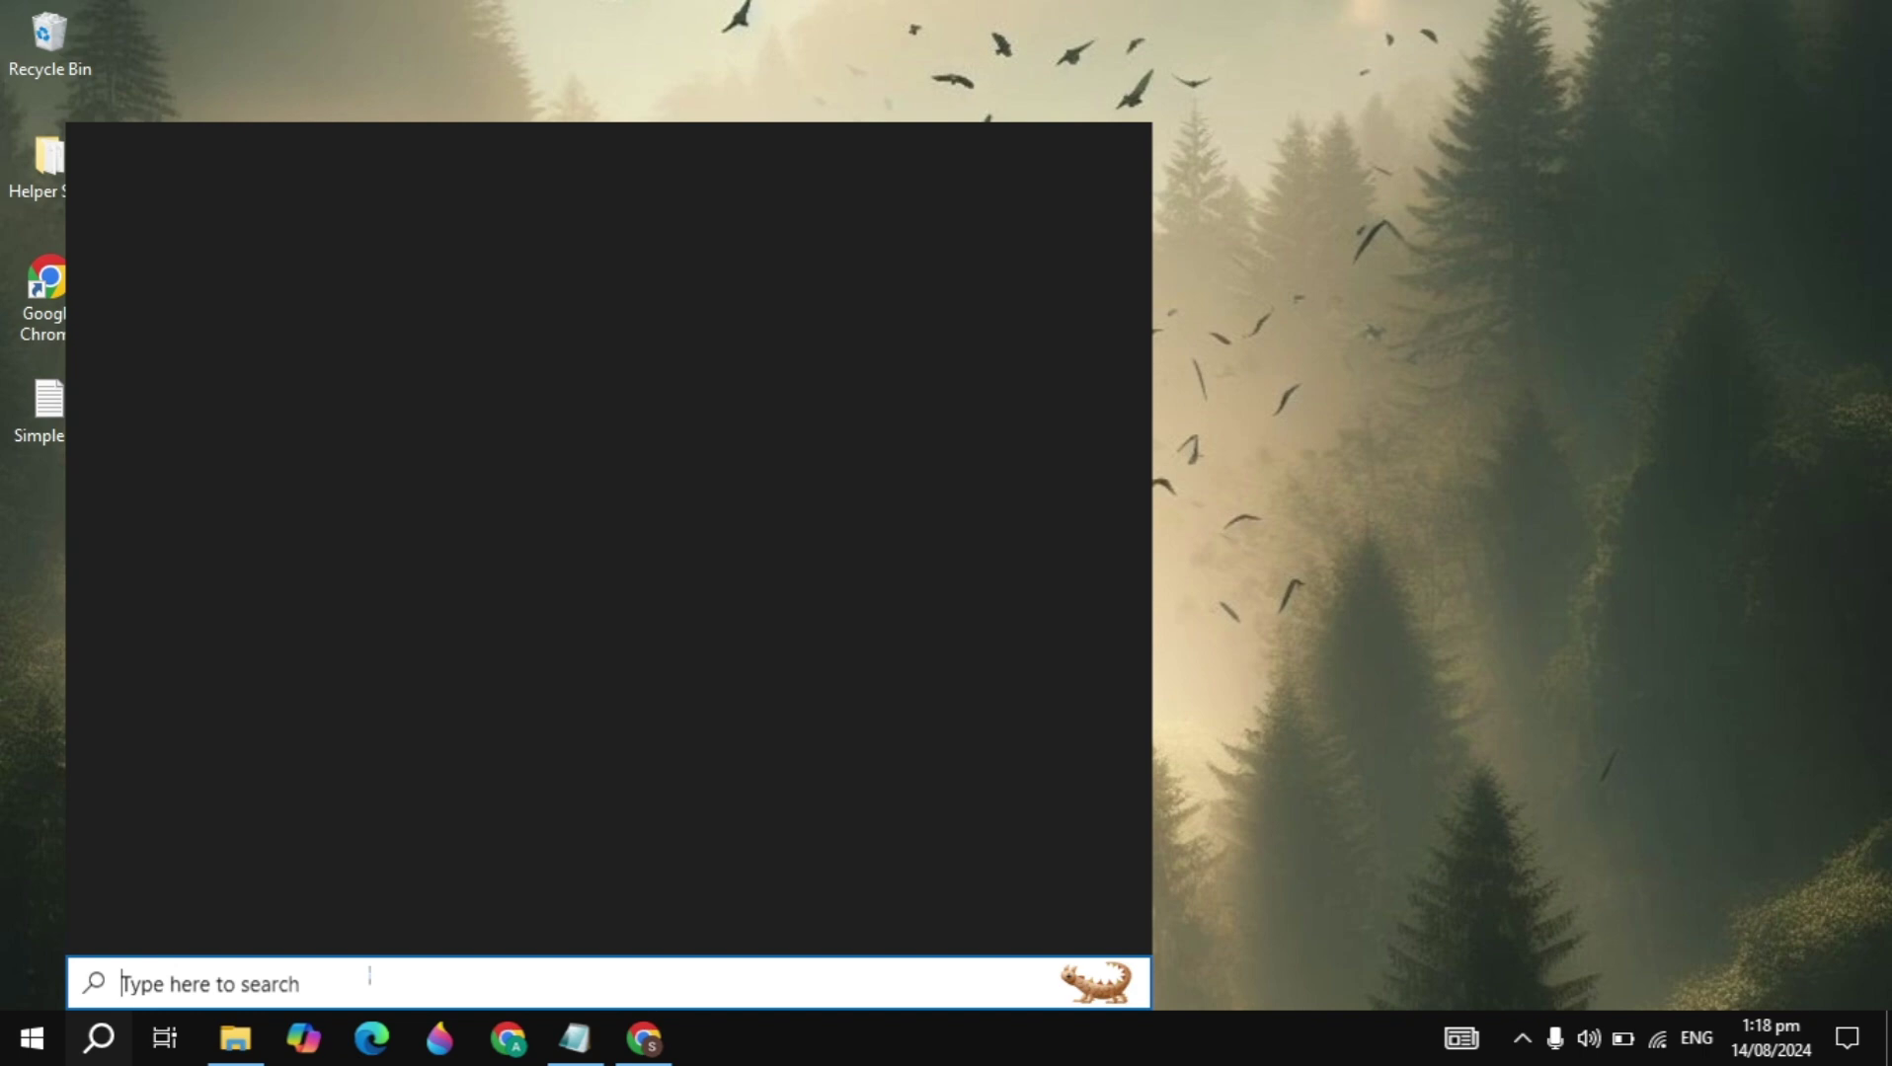
text(run)
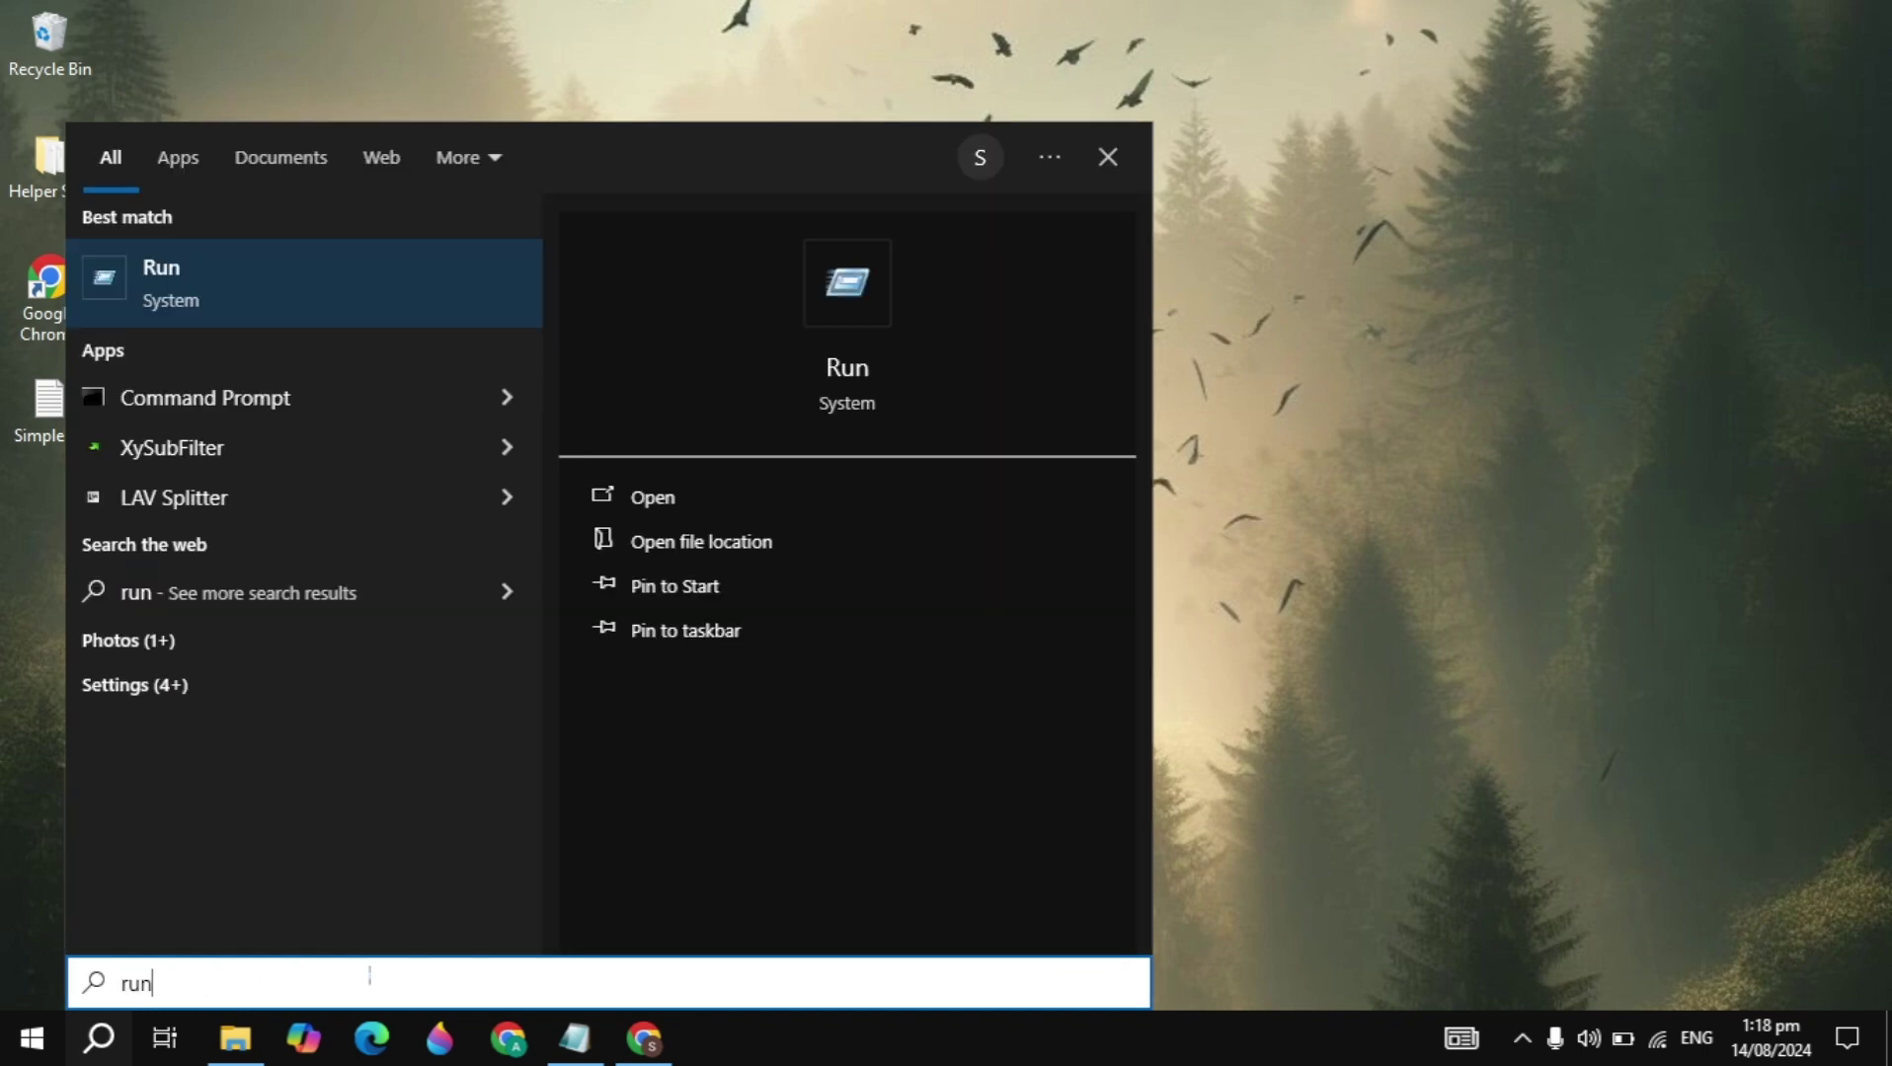
key(Return)
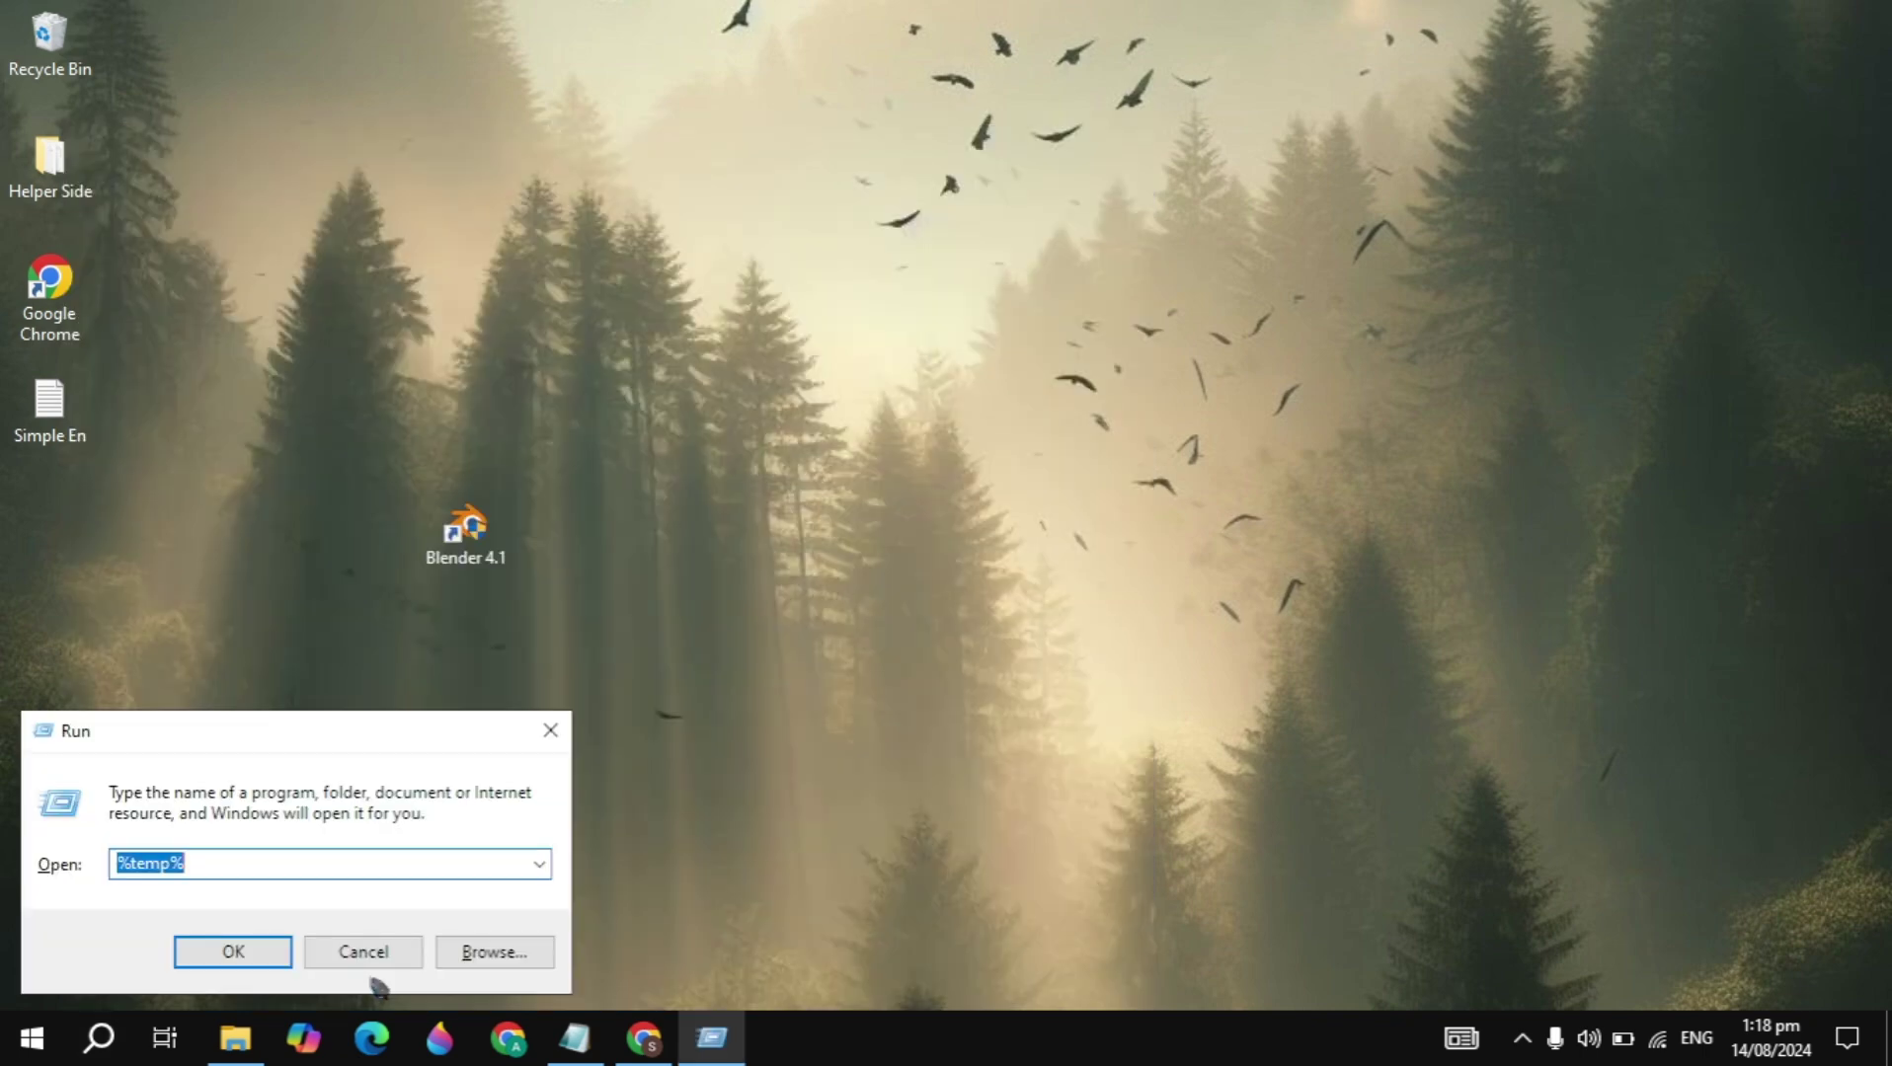
click(277, 863)
click(267, 973)
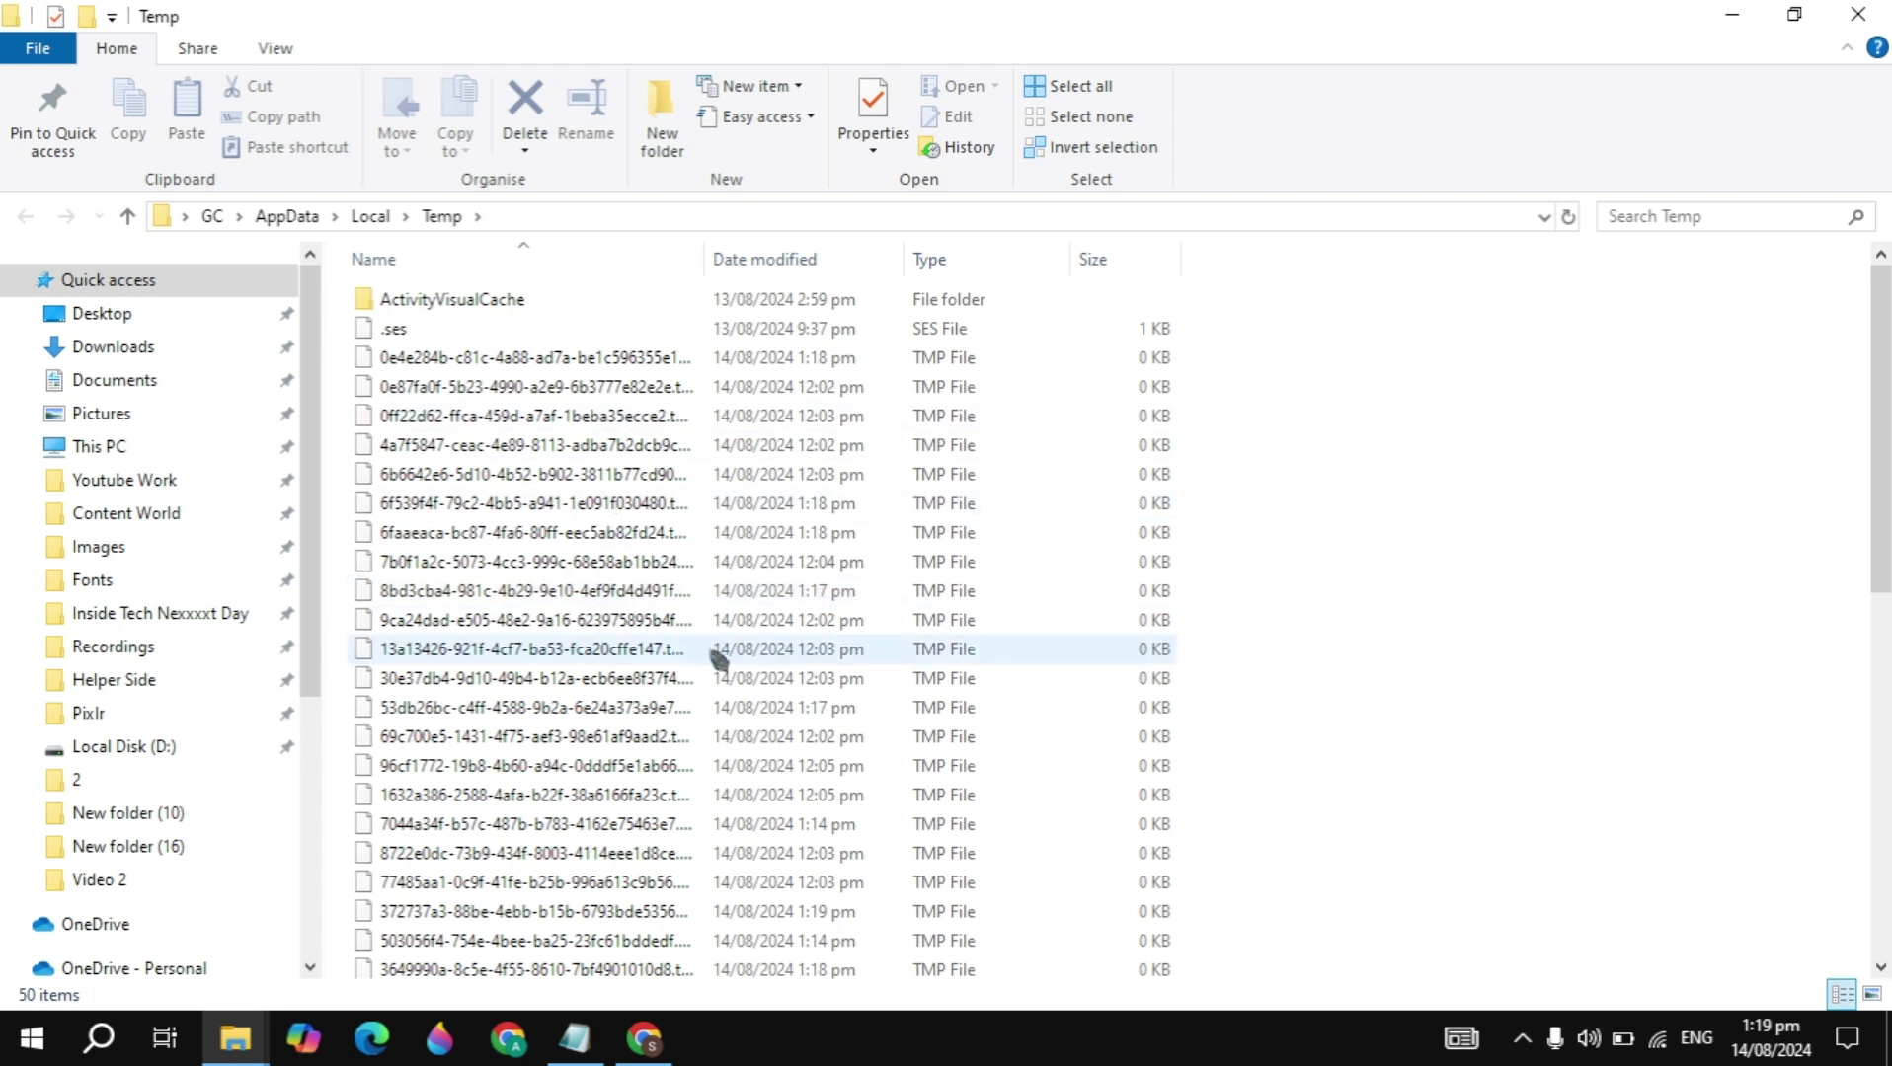
Delete all files in the user's Temp folder, skipping in-use ones, and close the folder.
key(ctrl+a)
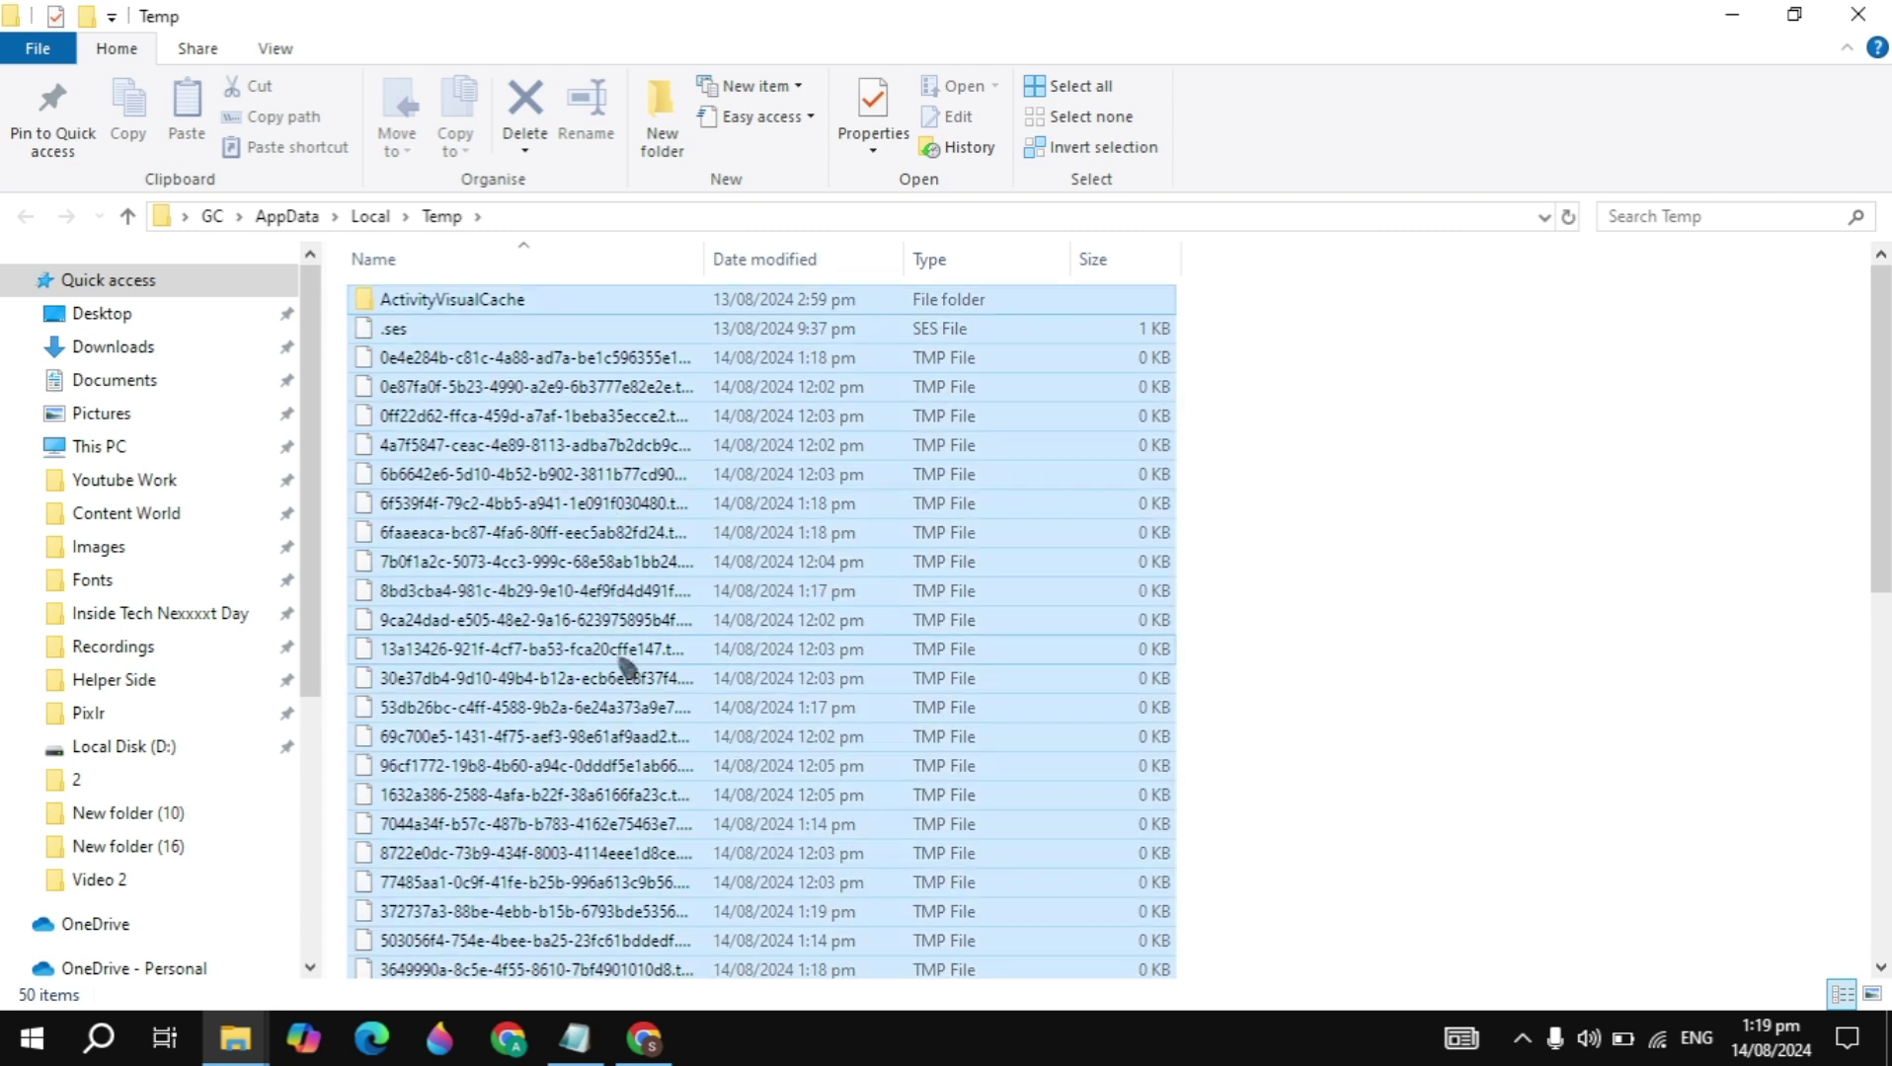
right_click(452, 602)
click(647, 515)
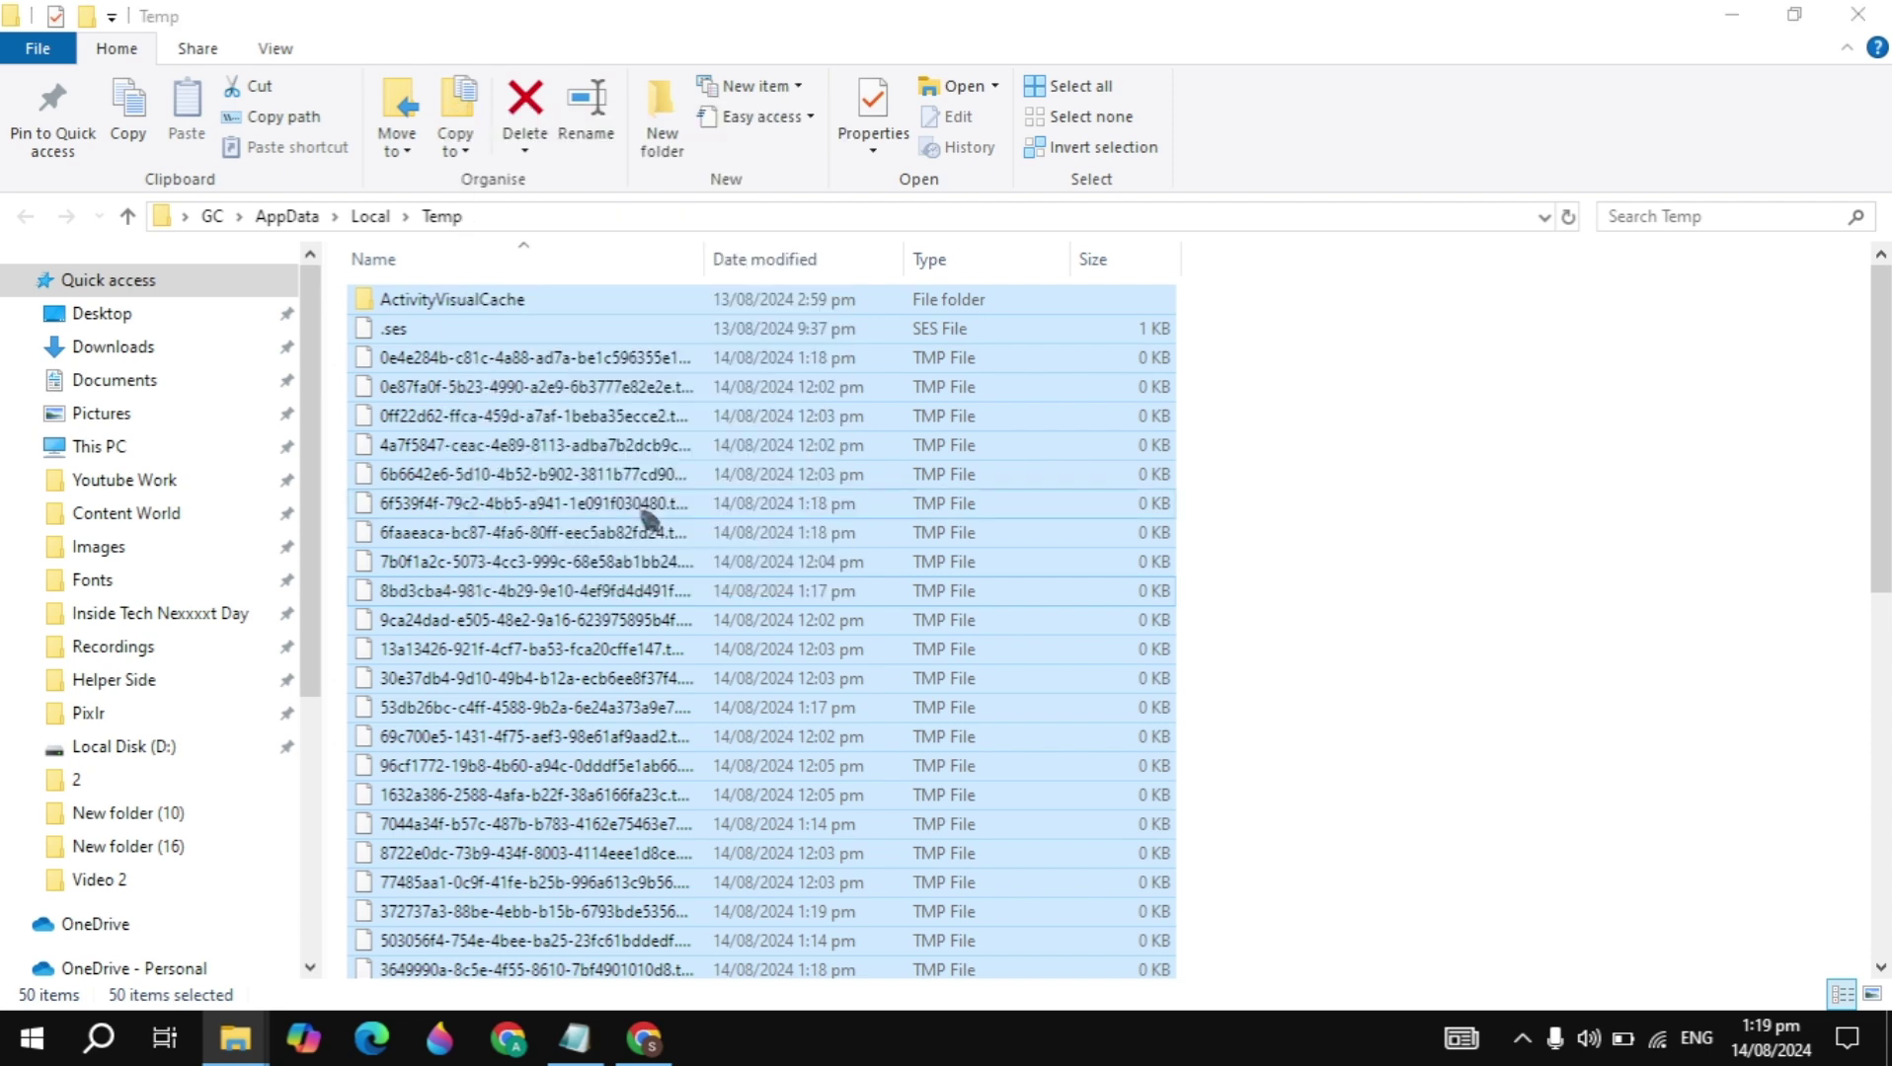
click(321, 387)
click(637, 435)
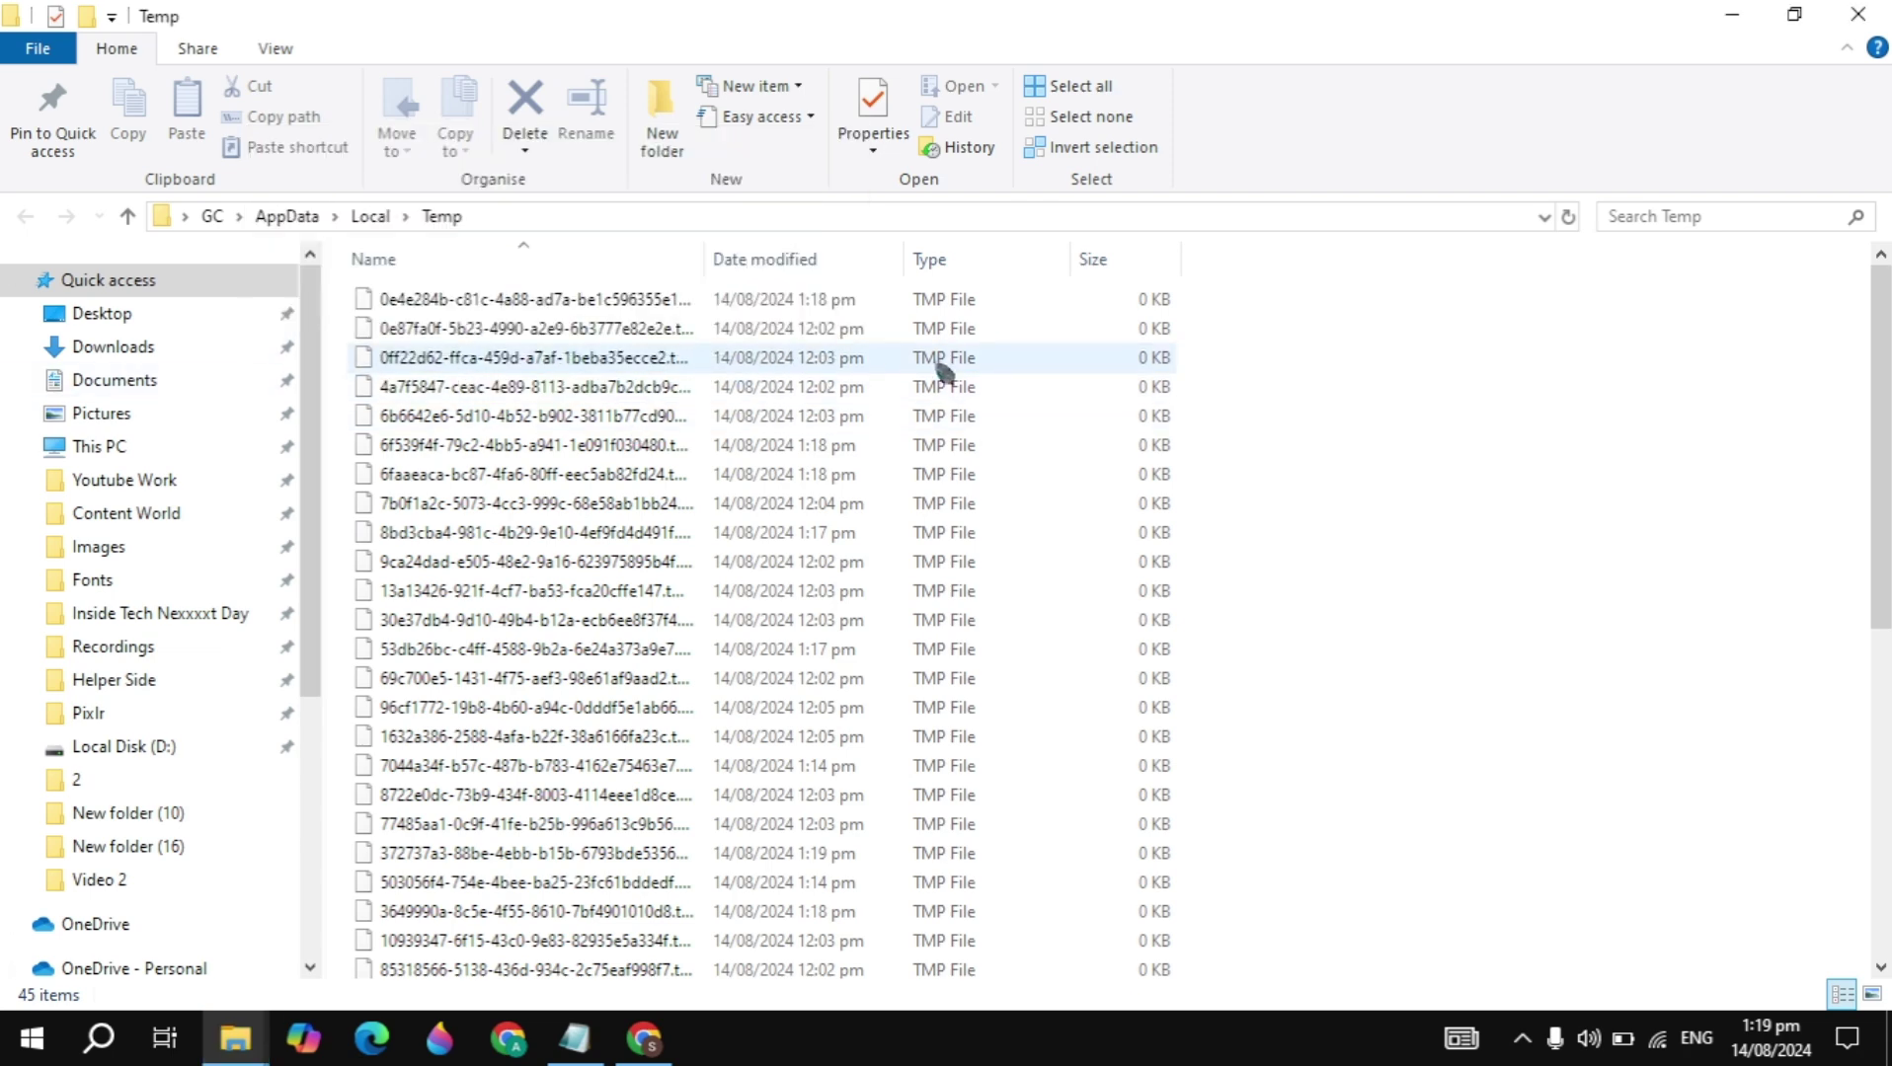
click(1856, 14)
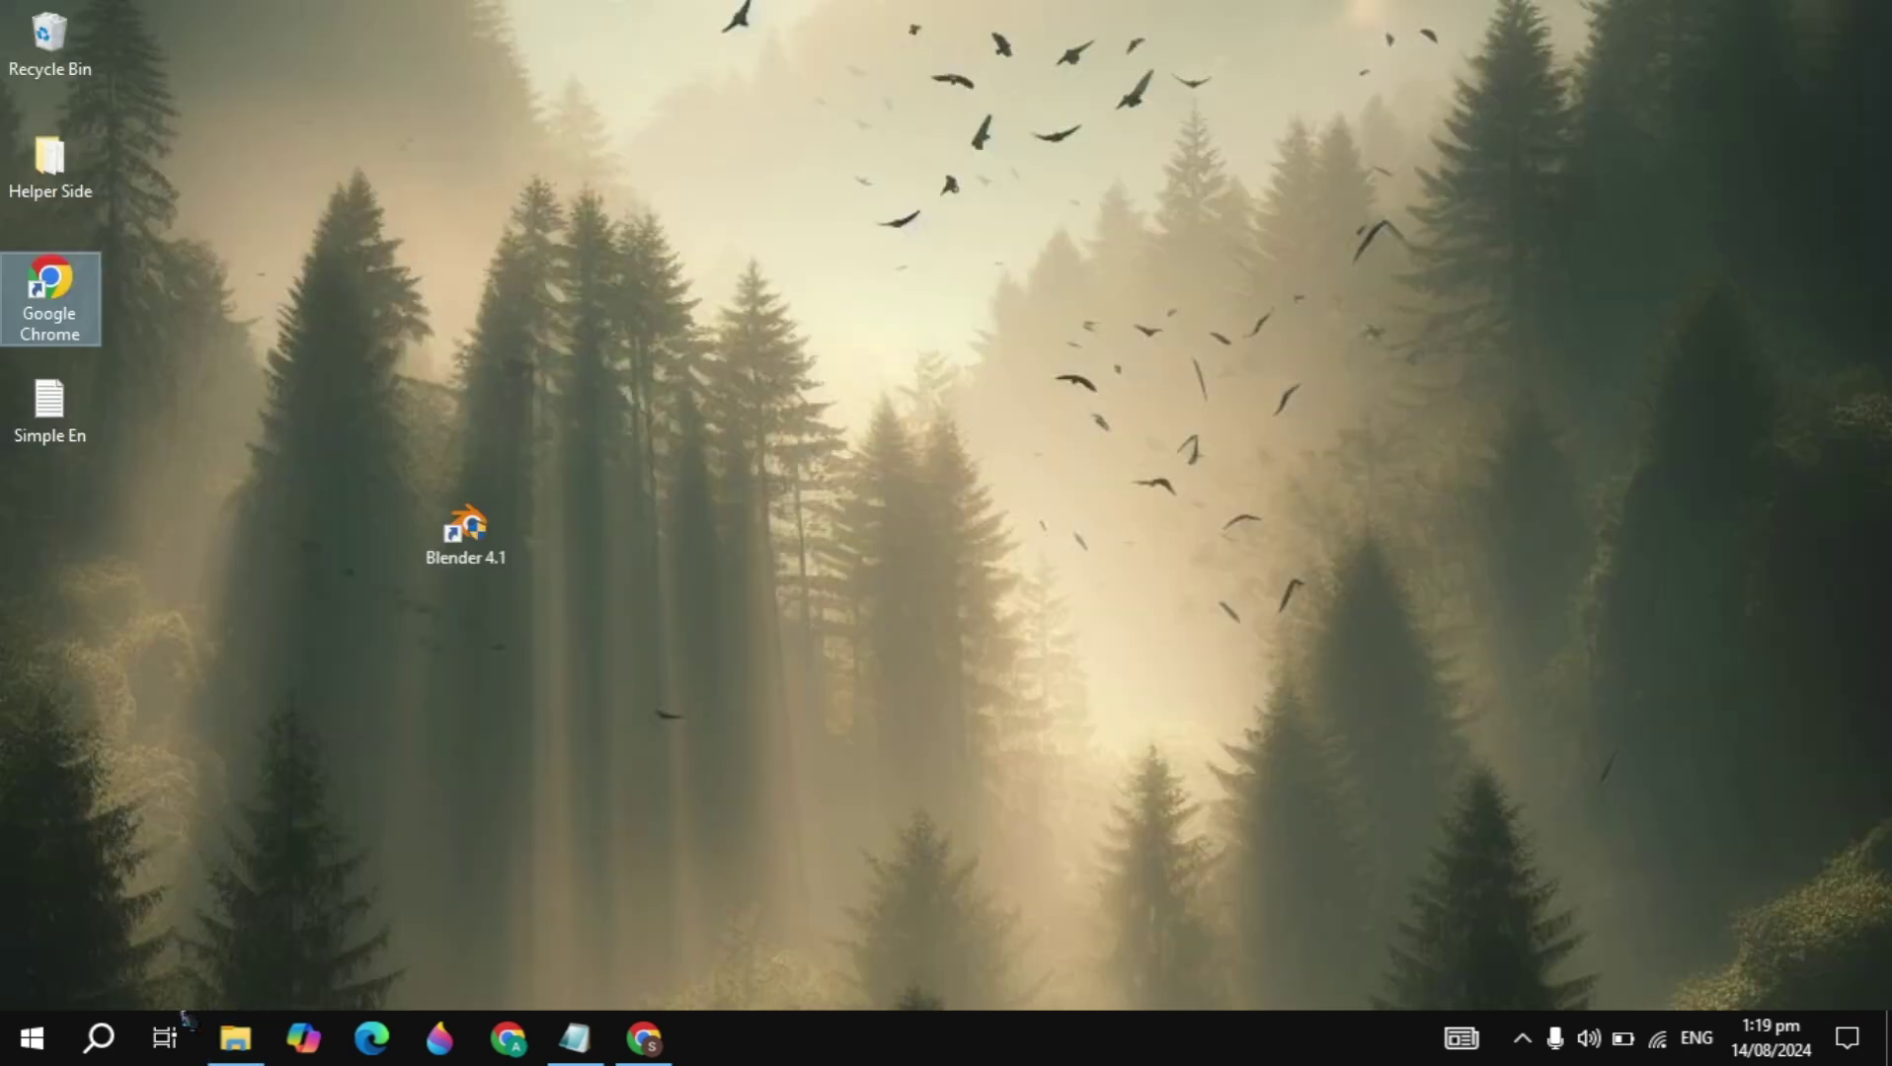
Reopen the Run dialog and clear the prefilled %temp% entry.
click(98, 1036)
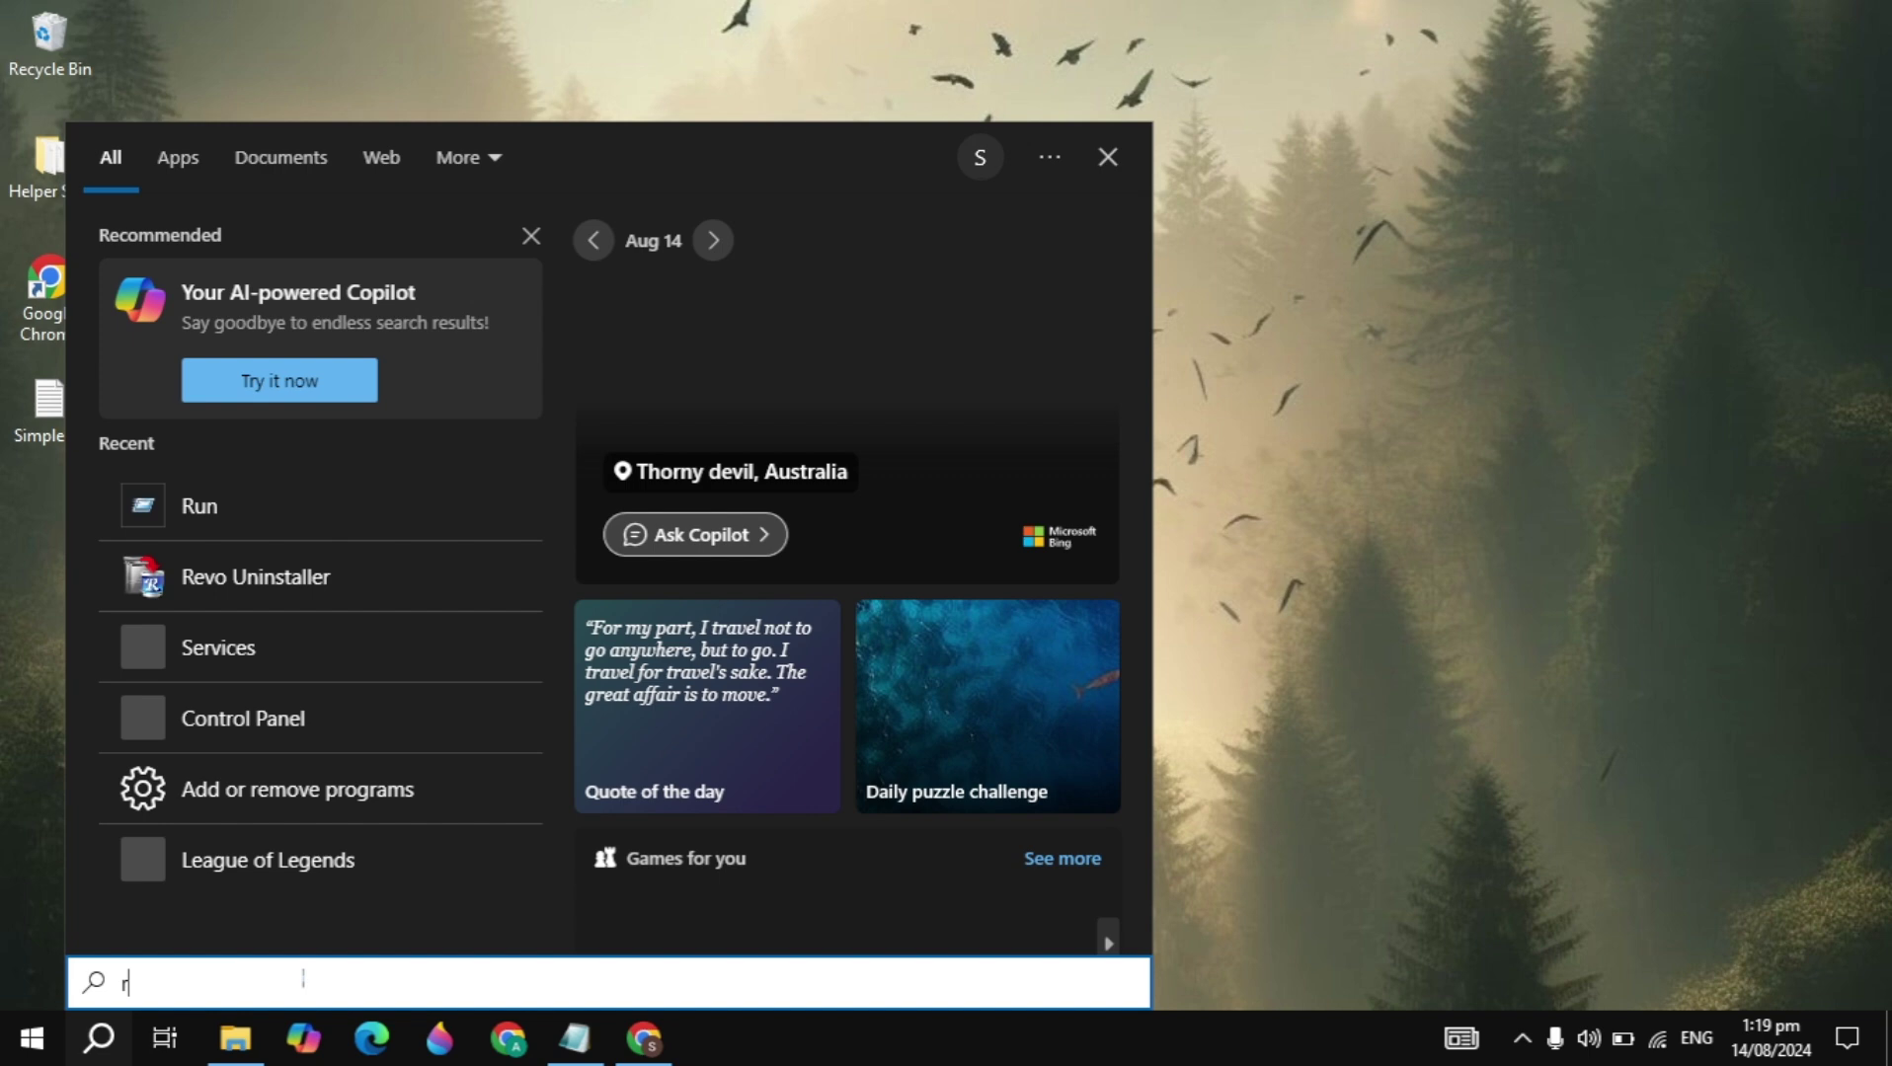
text(run)
key(Return)
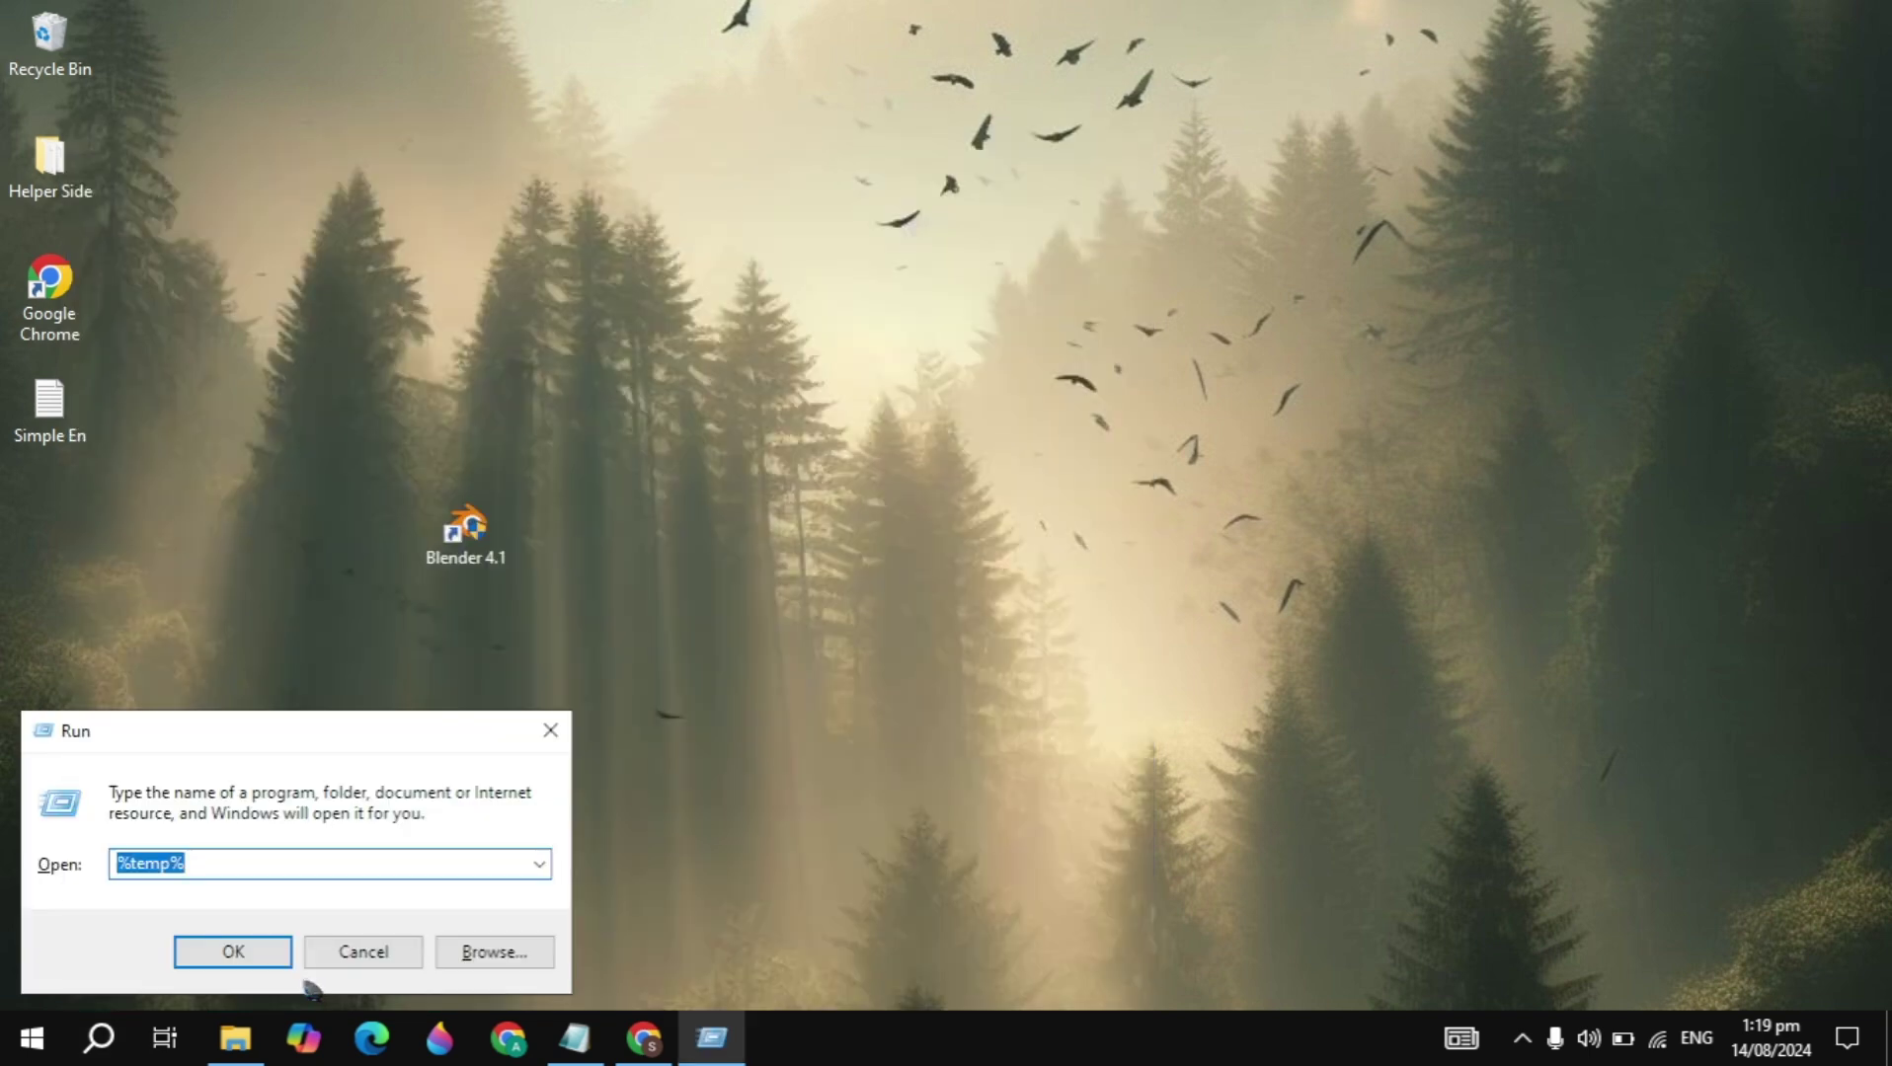
key(BackSpace)
Open C:\Windows\Temp via Run and delete all its folders, skipping those that can't be removed.
text(temp)
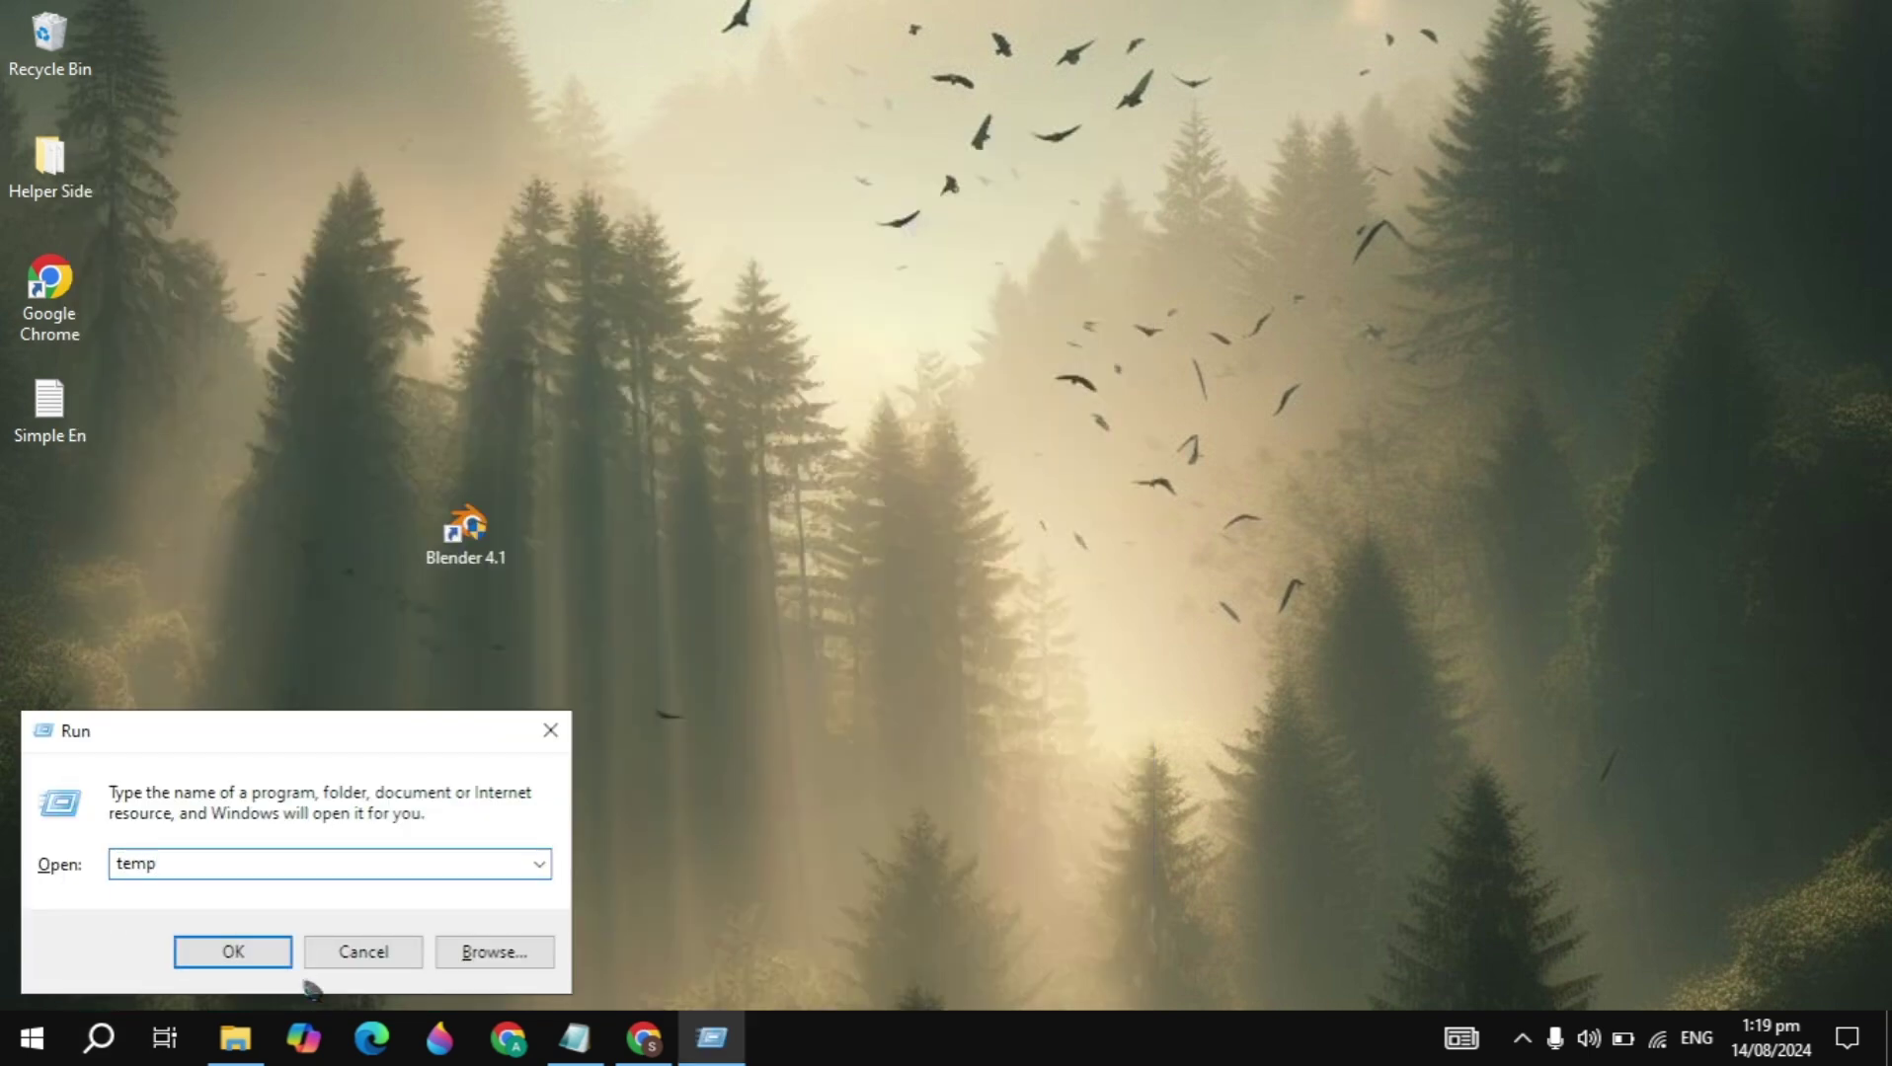
key(Return)
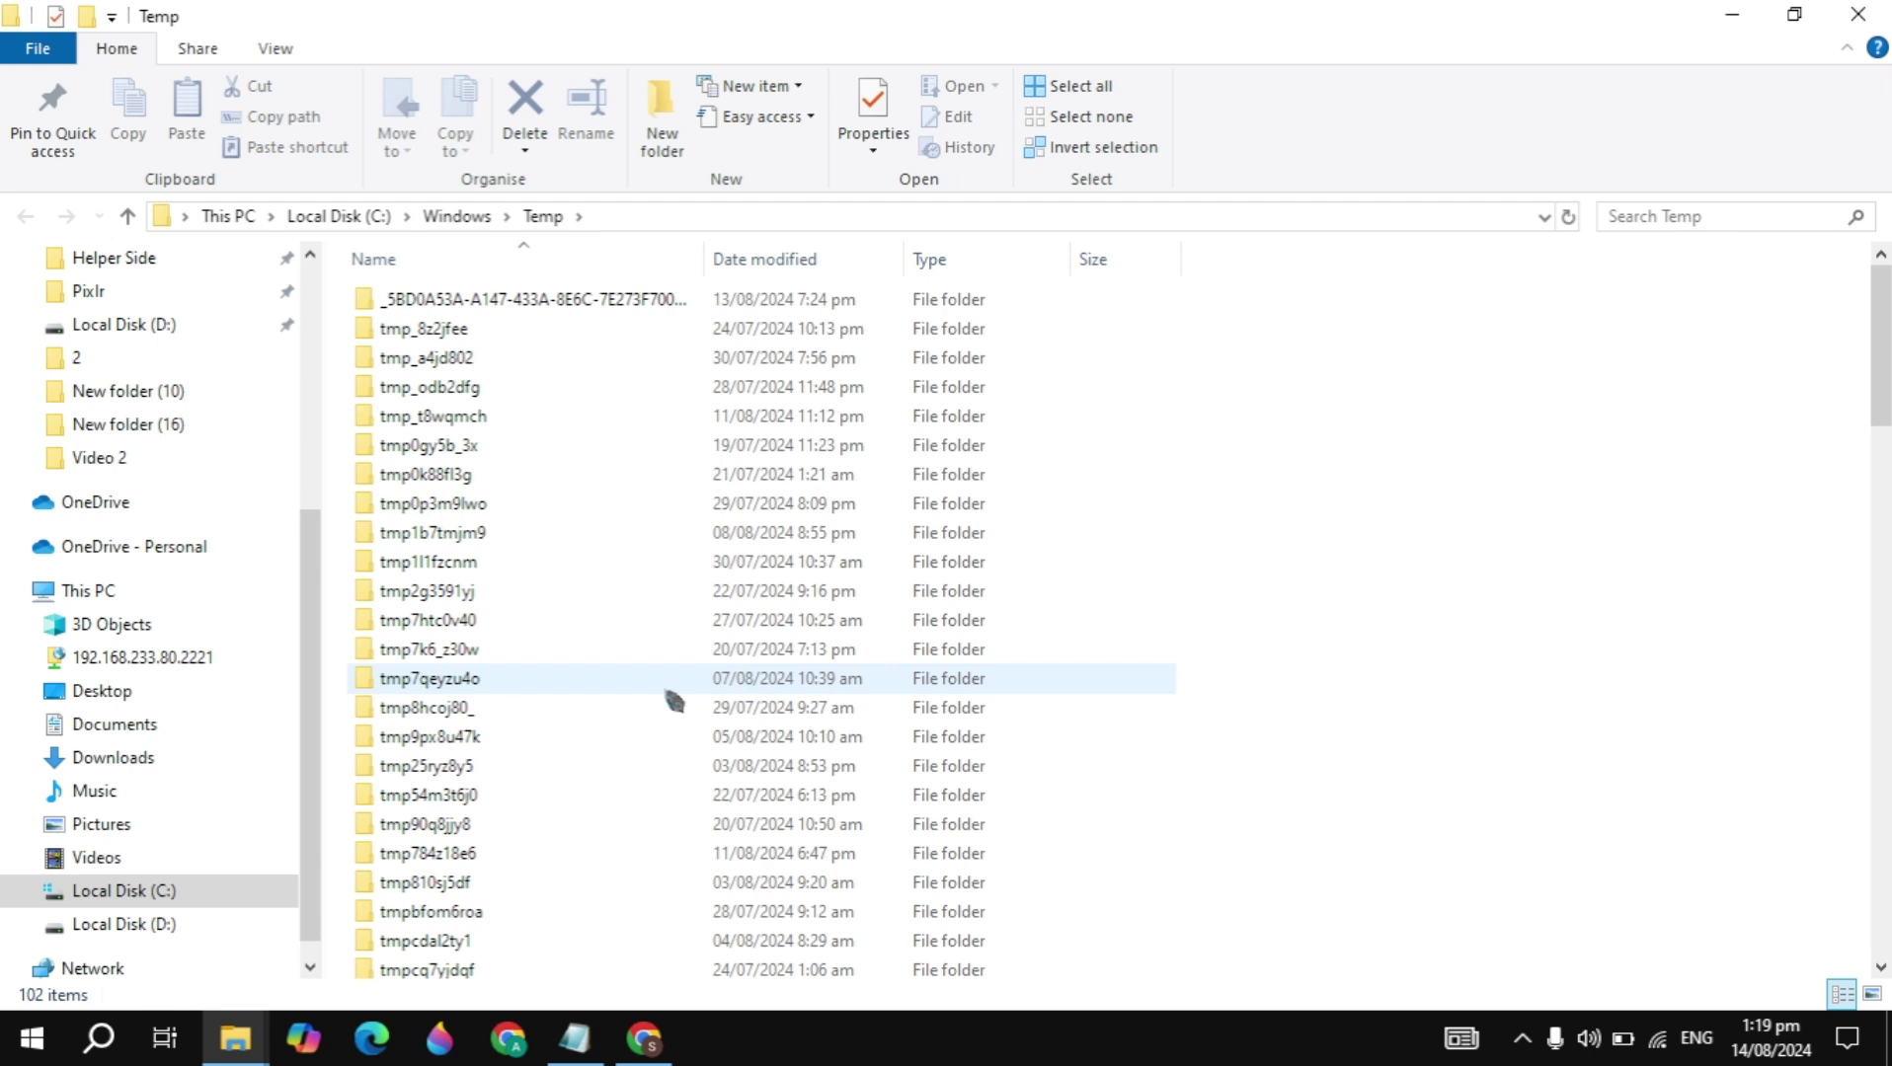
key(ctrl+a)
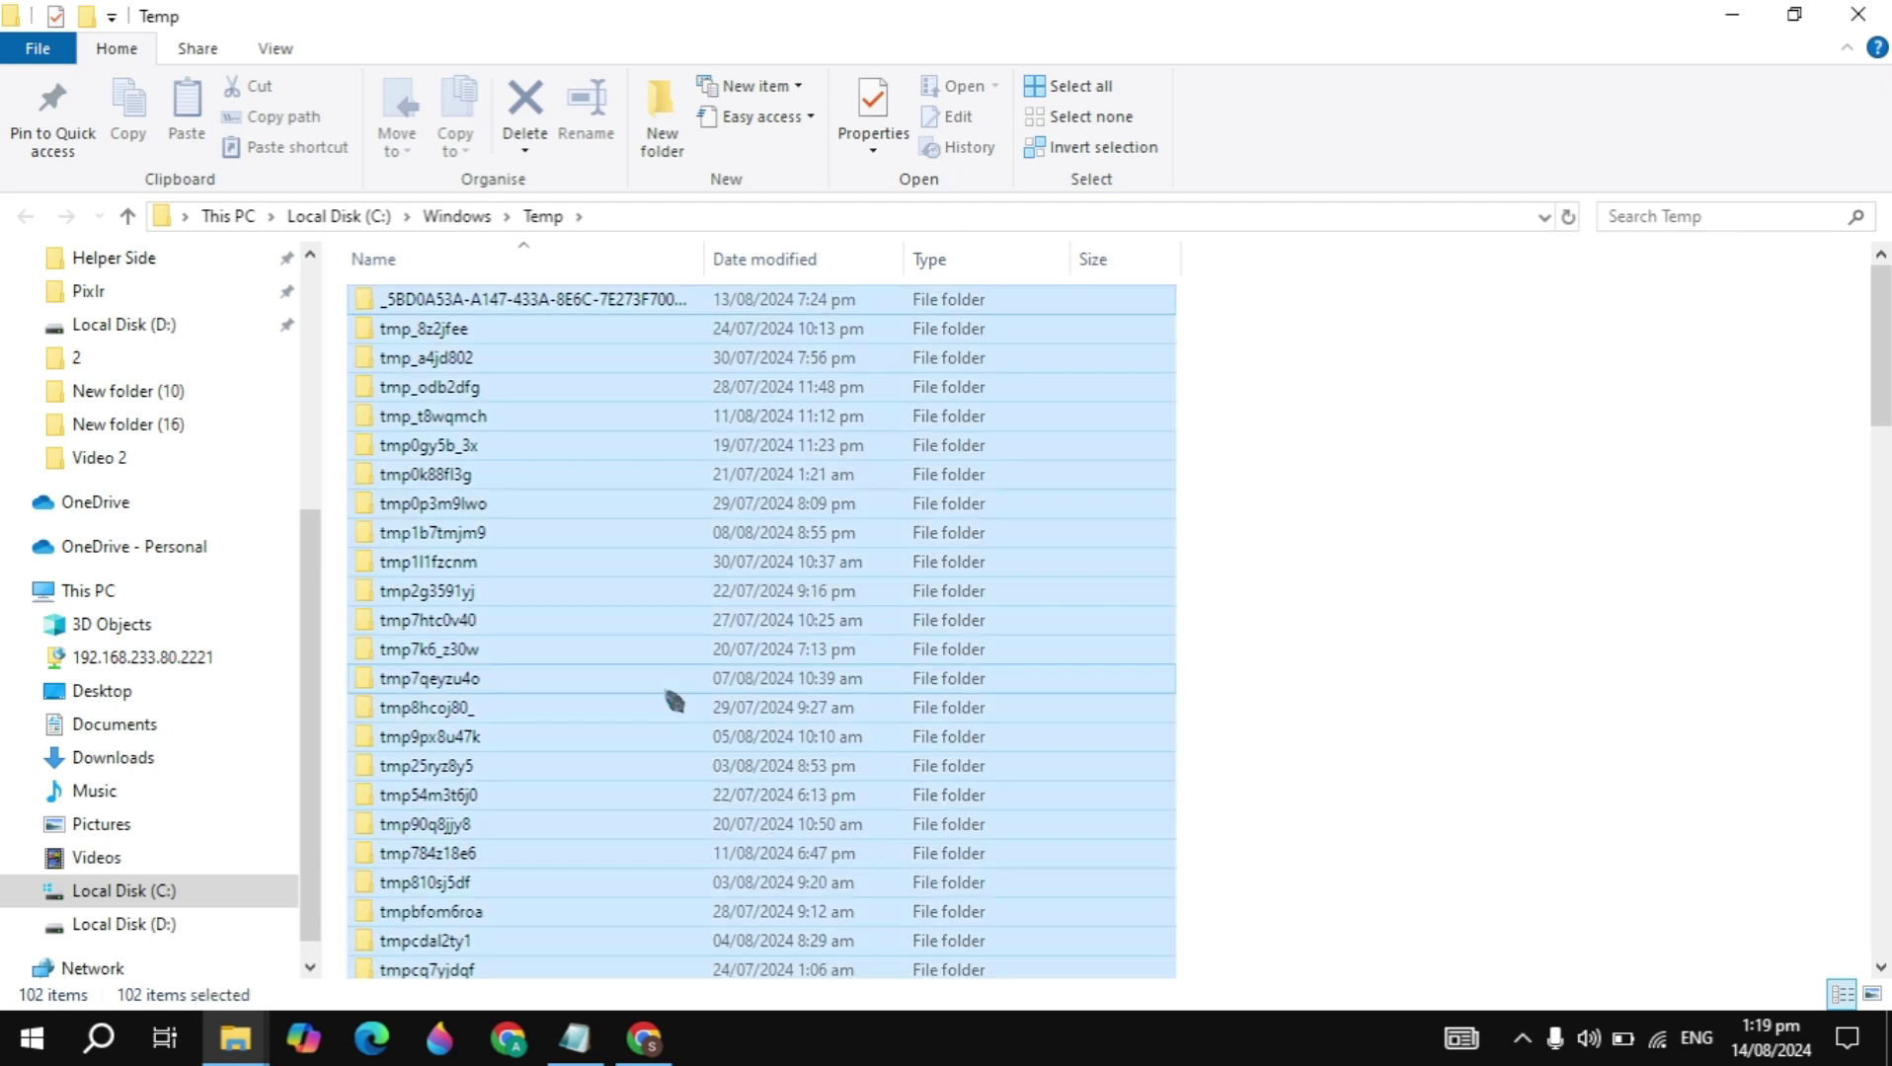
right_click(670, 694)
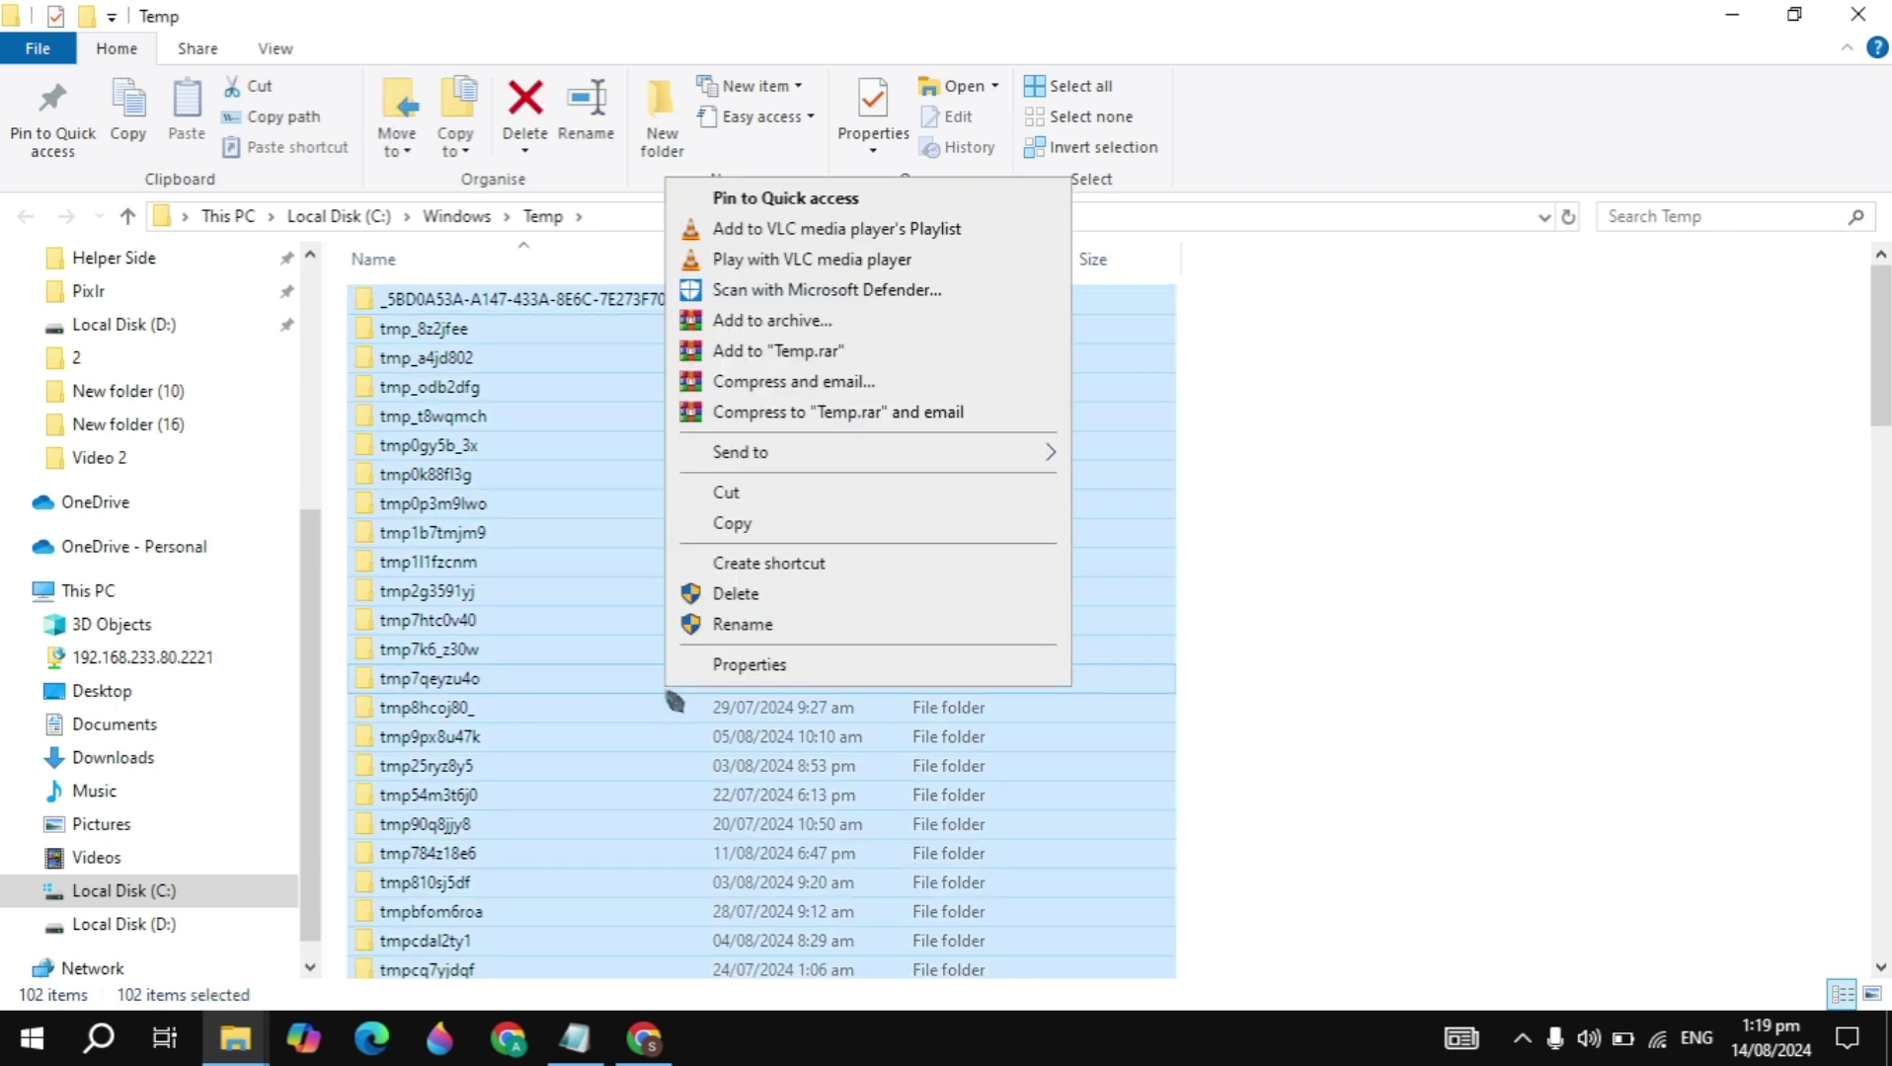
click(881, 599)
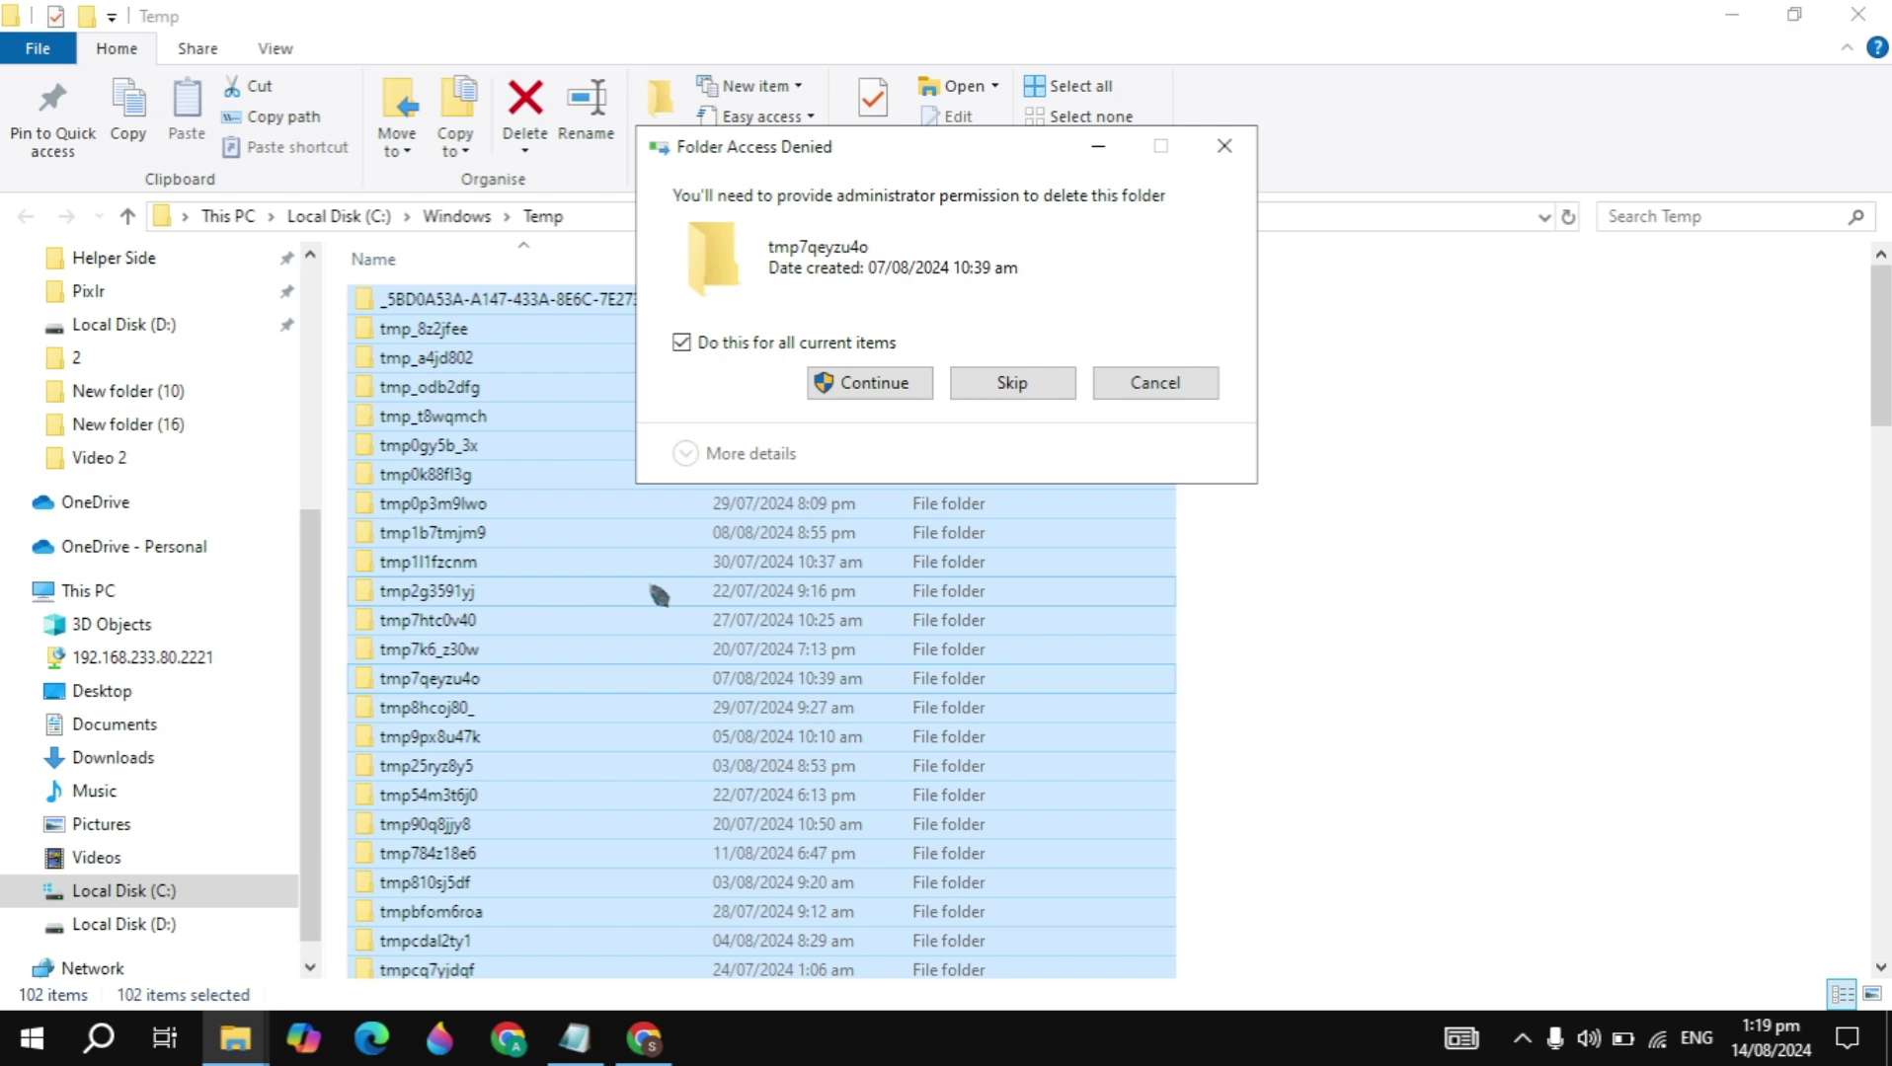
click(874, 383)
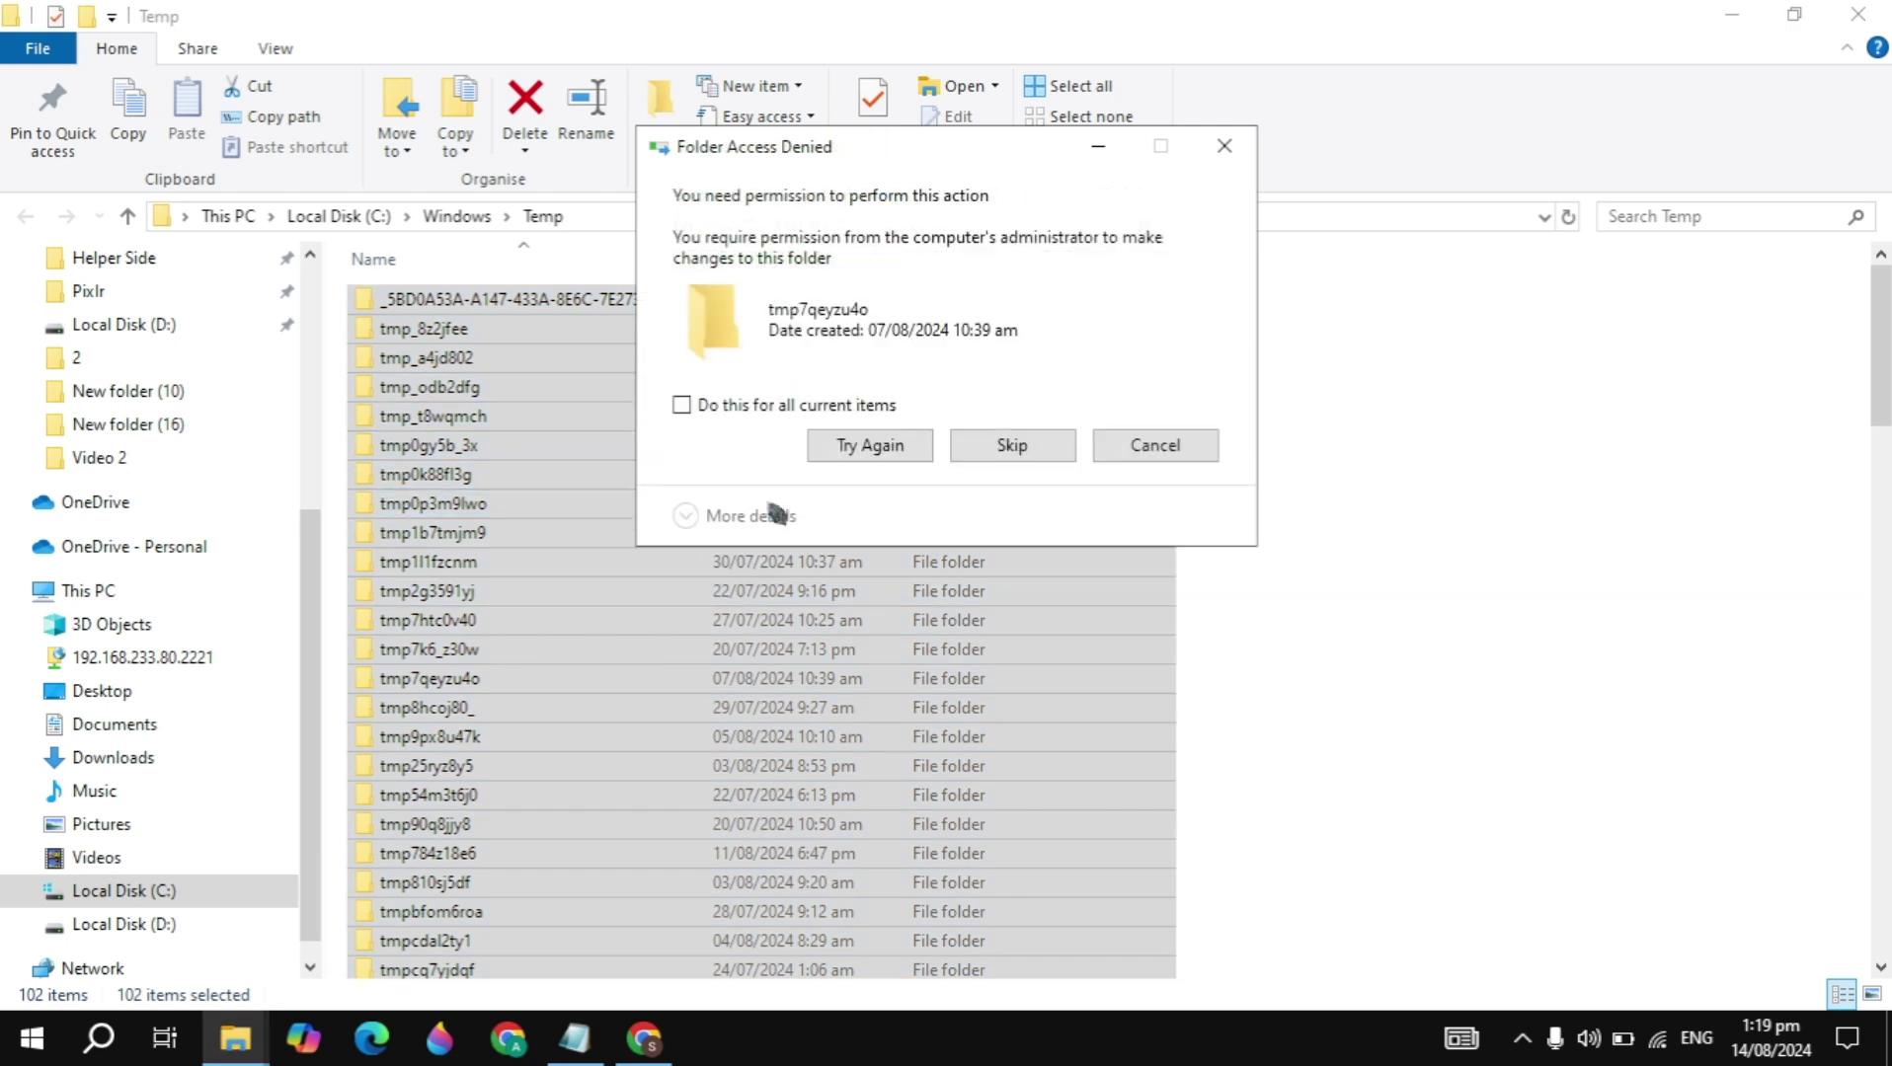
click(825, 409)
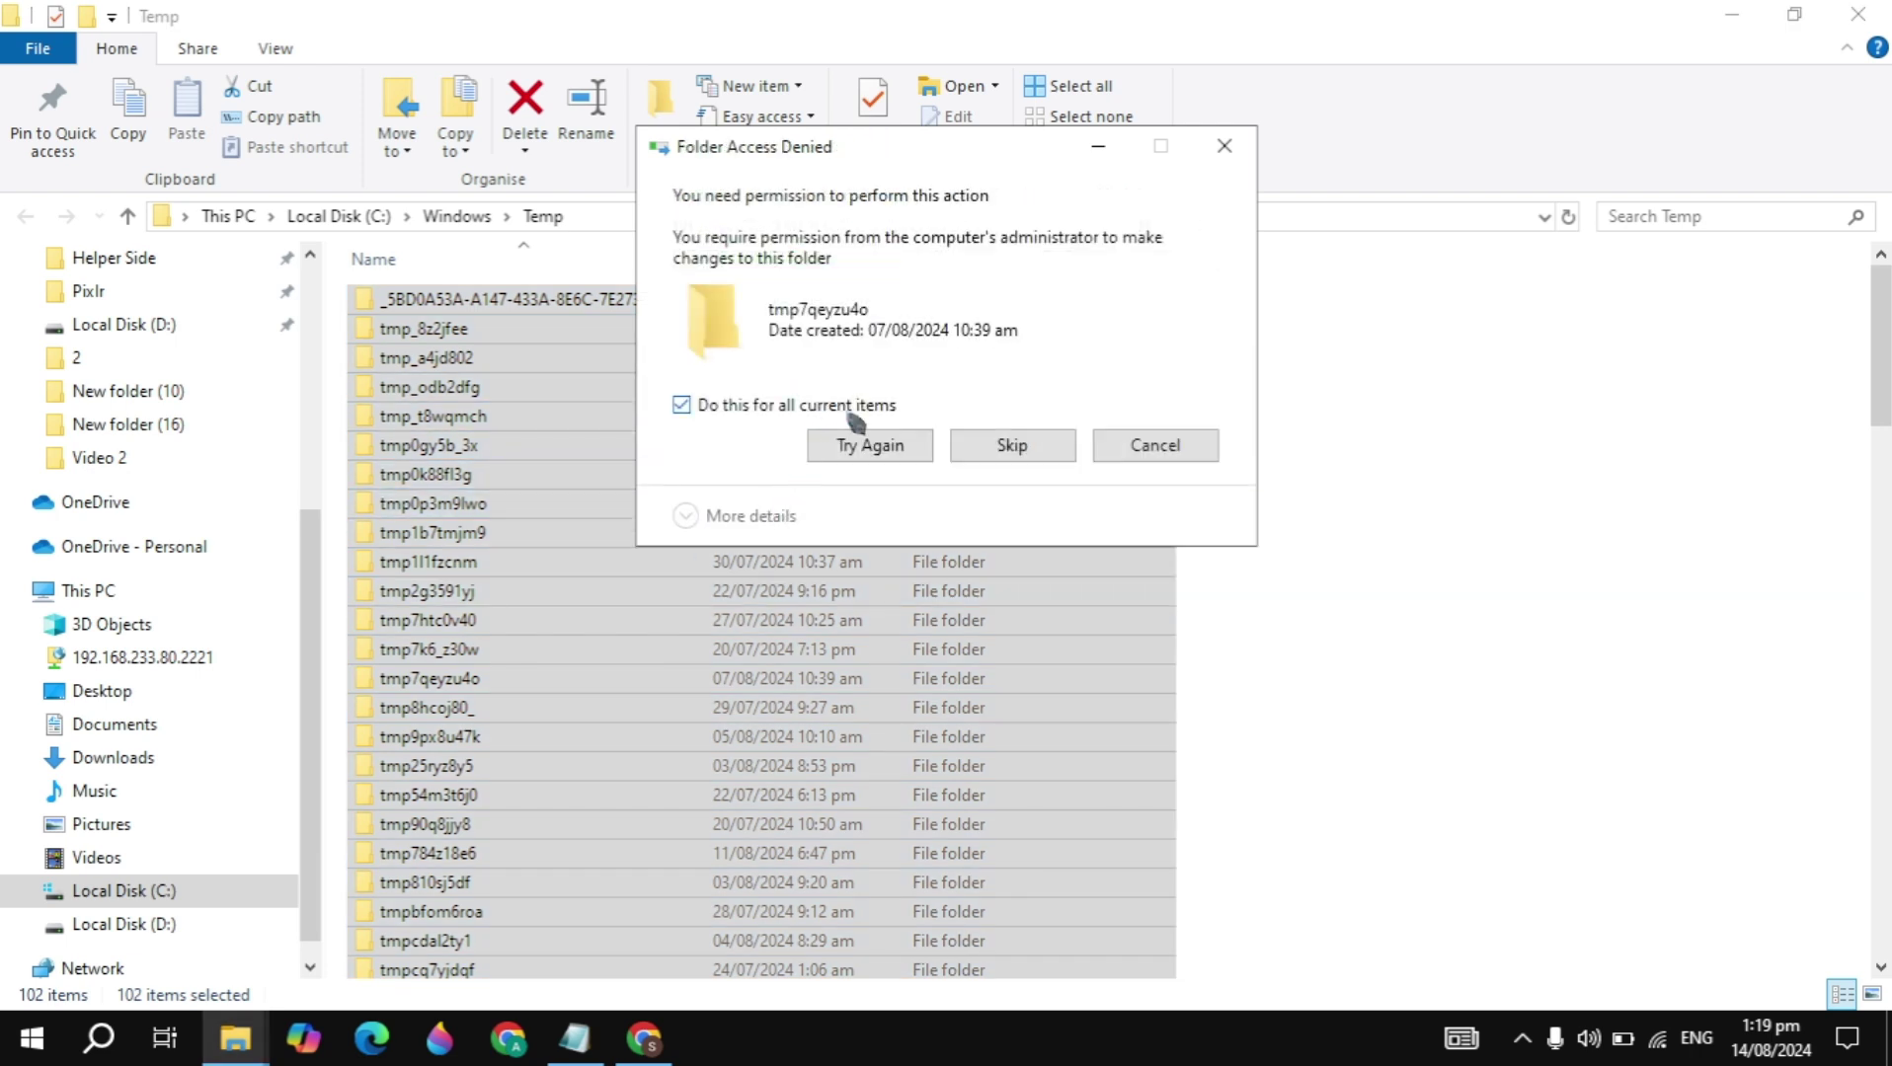
click(1027, 447)
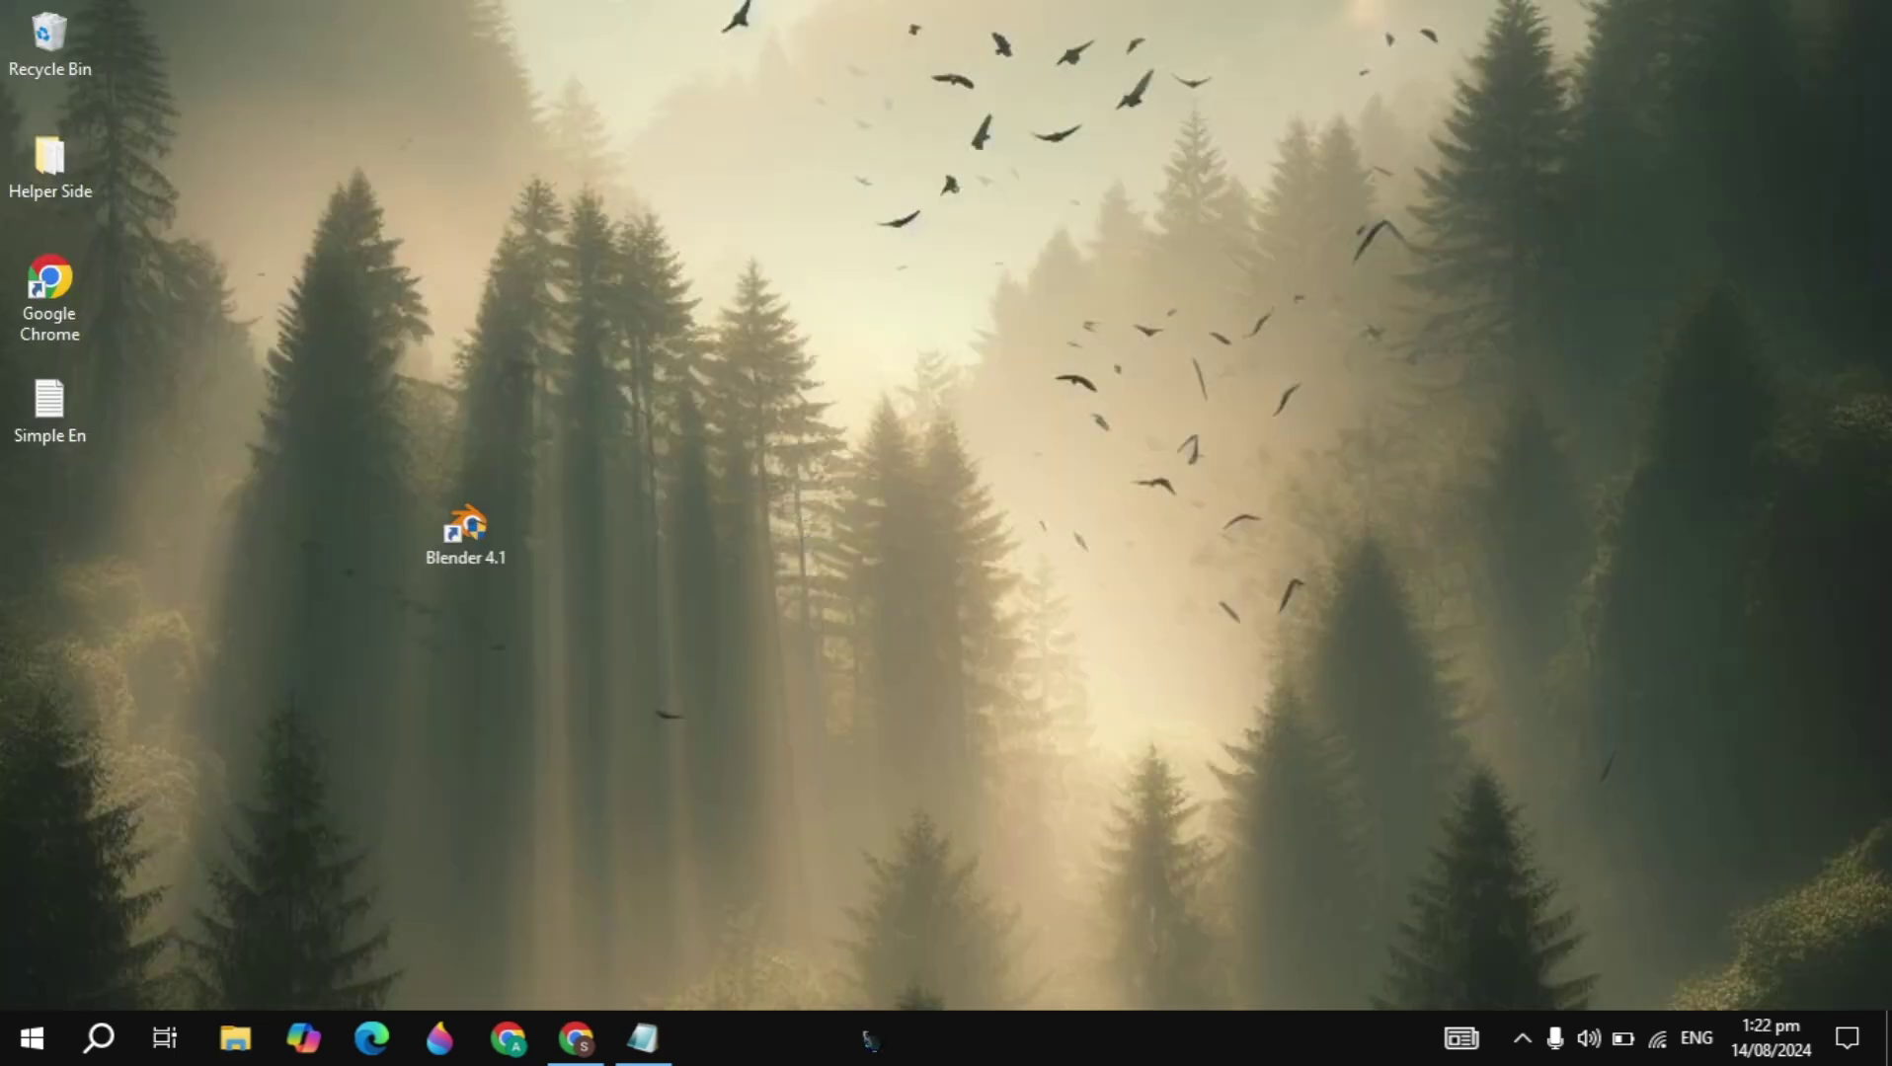
right_click(869, 1040)
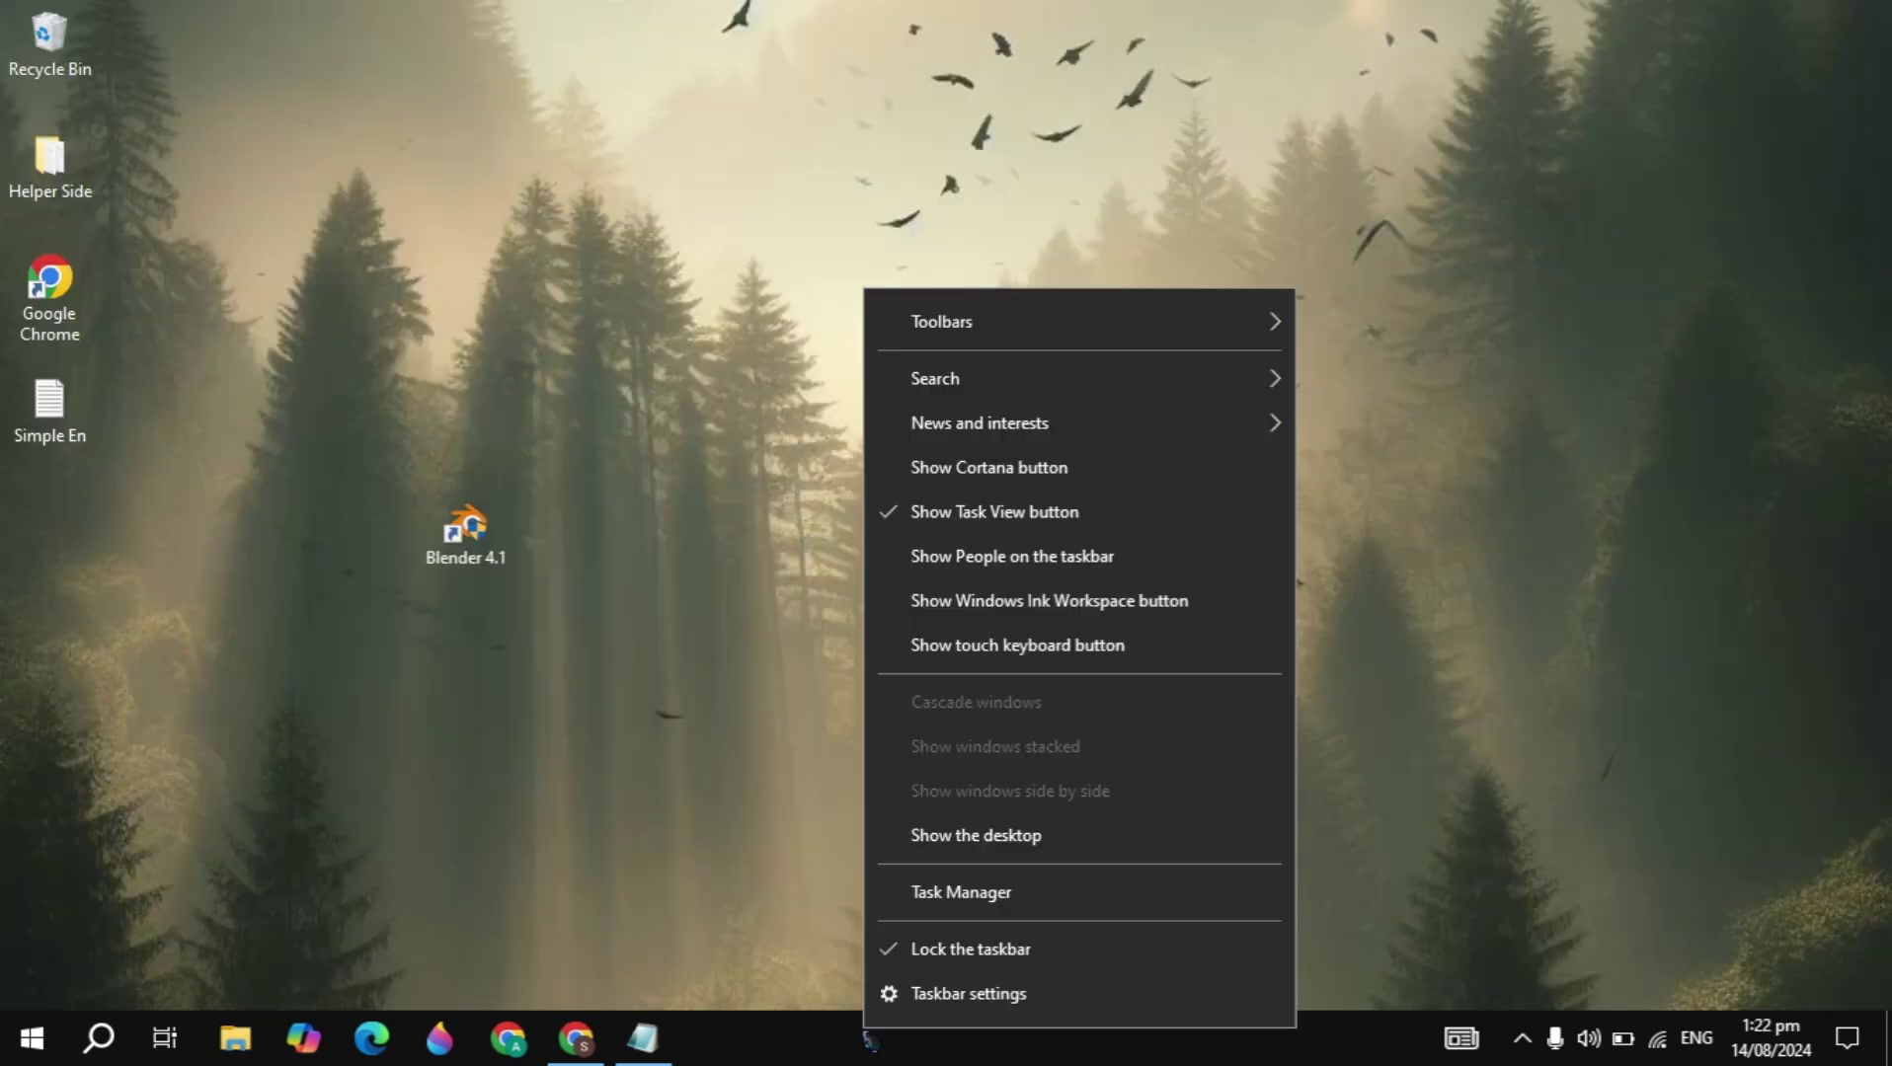
click(996, 901)
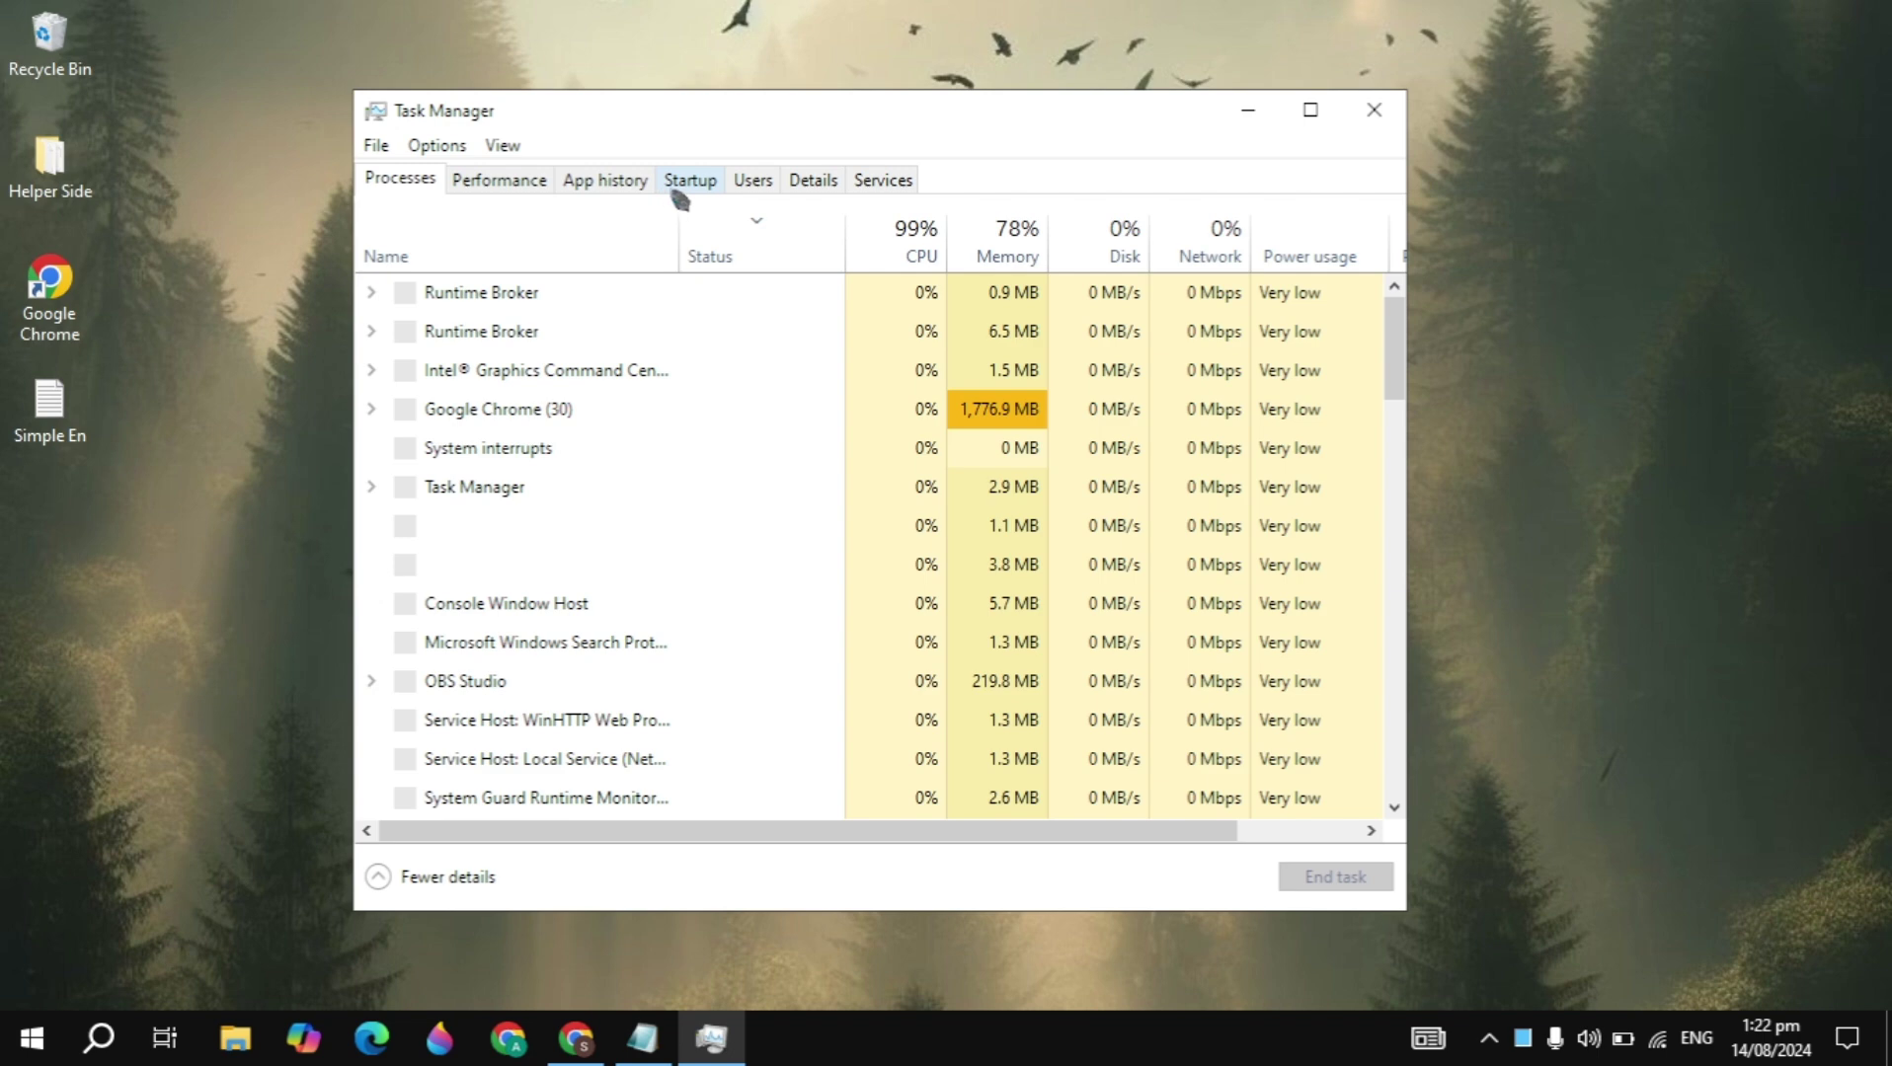
click(705, 186)
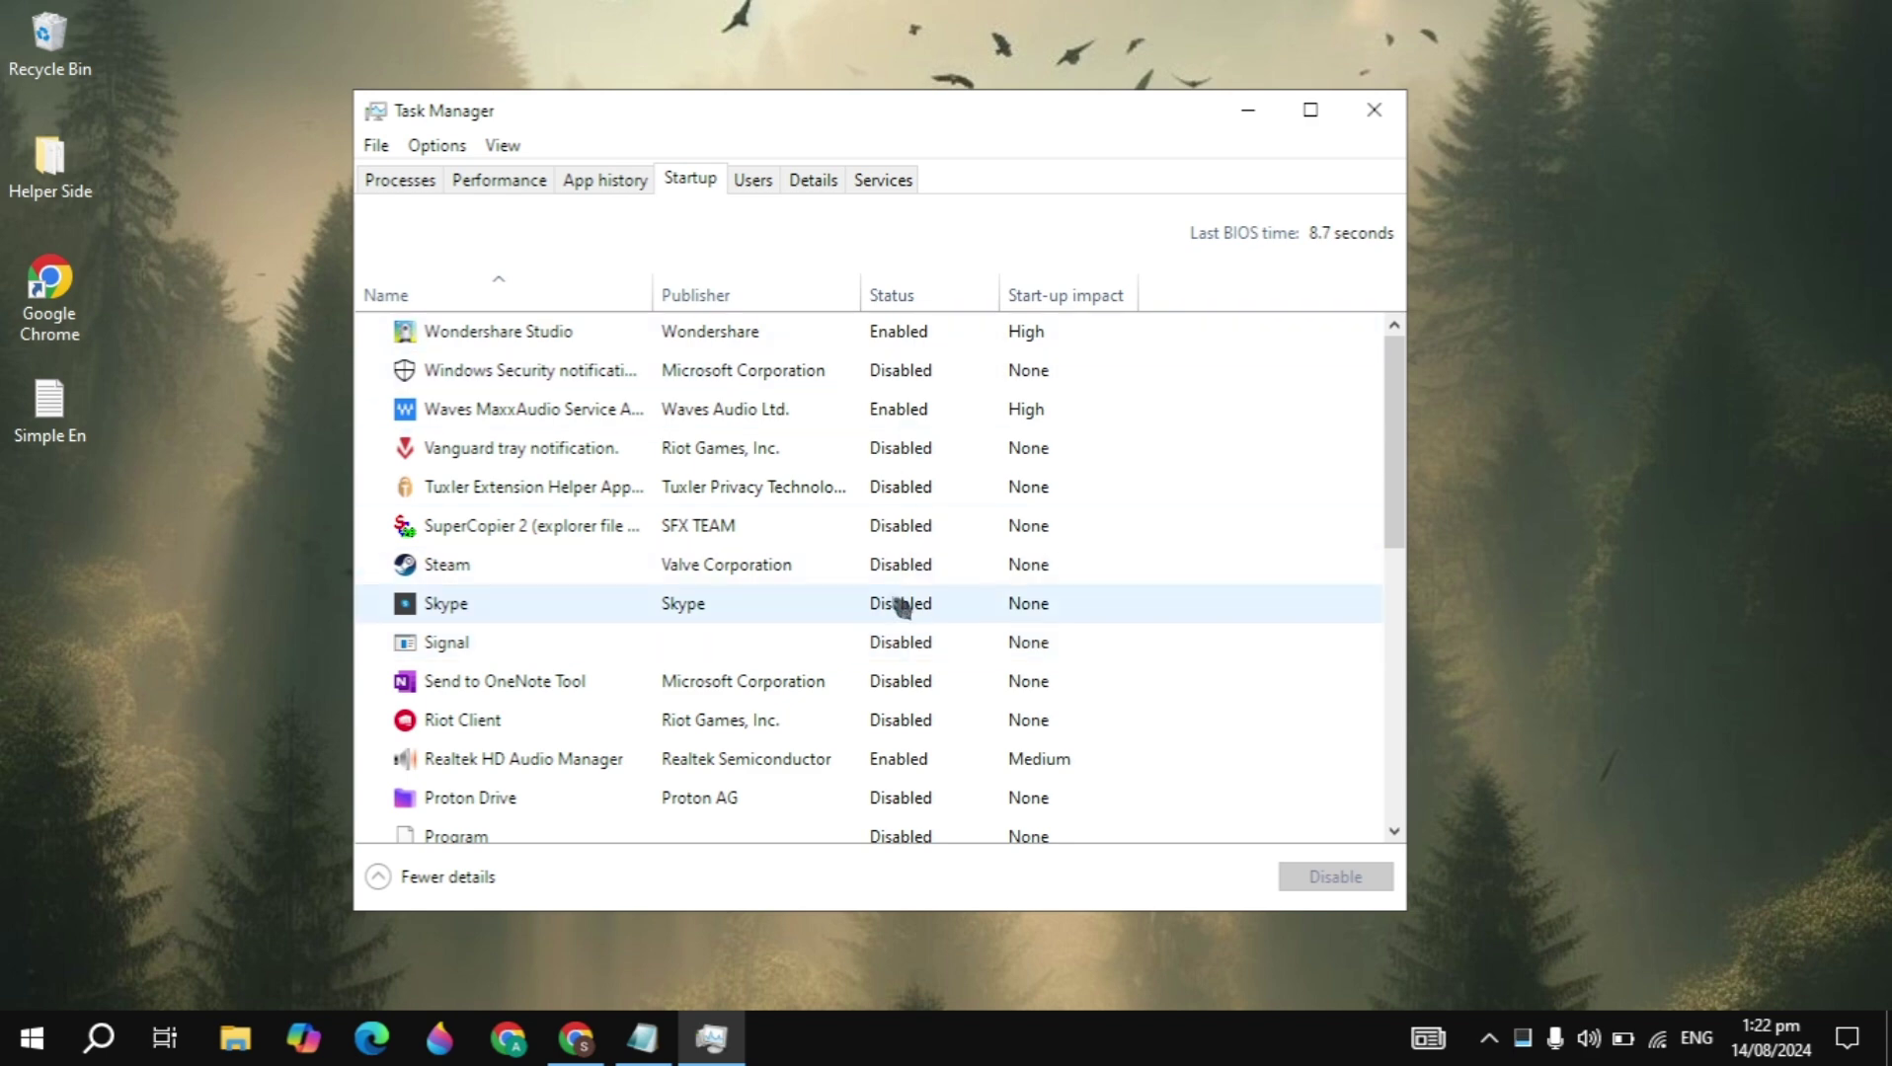
scroll(897, 606, down, 1)
scroll(901, 607, up, 1)
scroll(901, 607, down, 2)
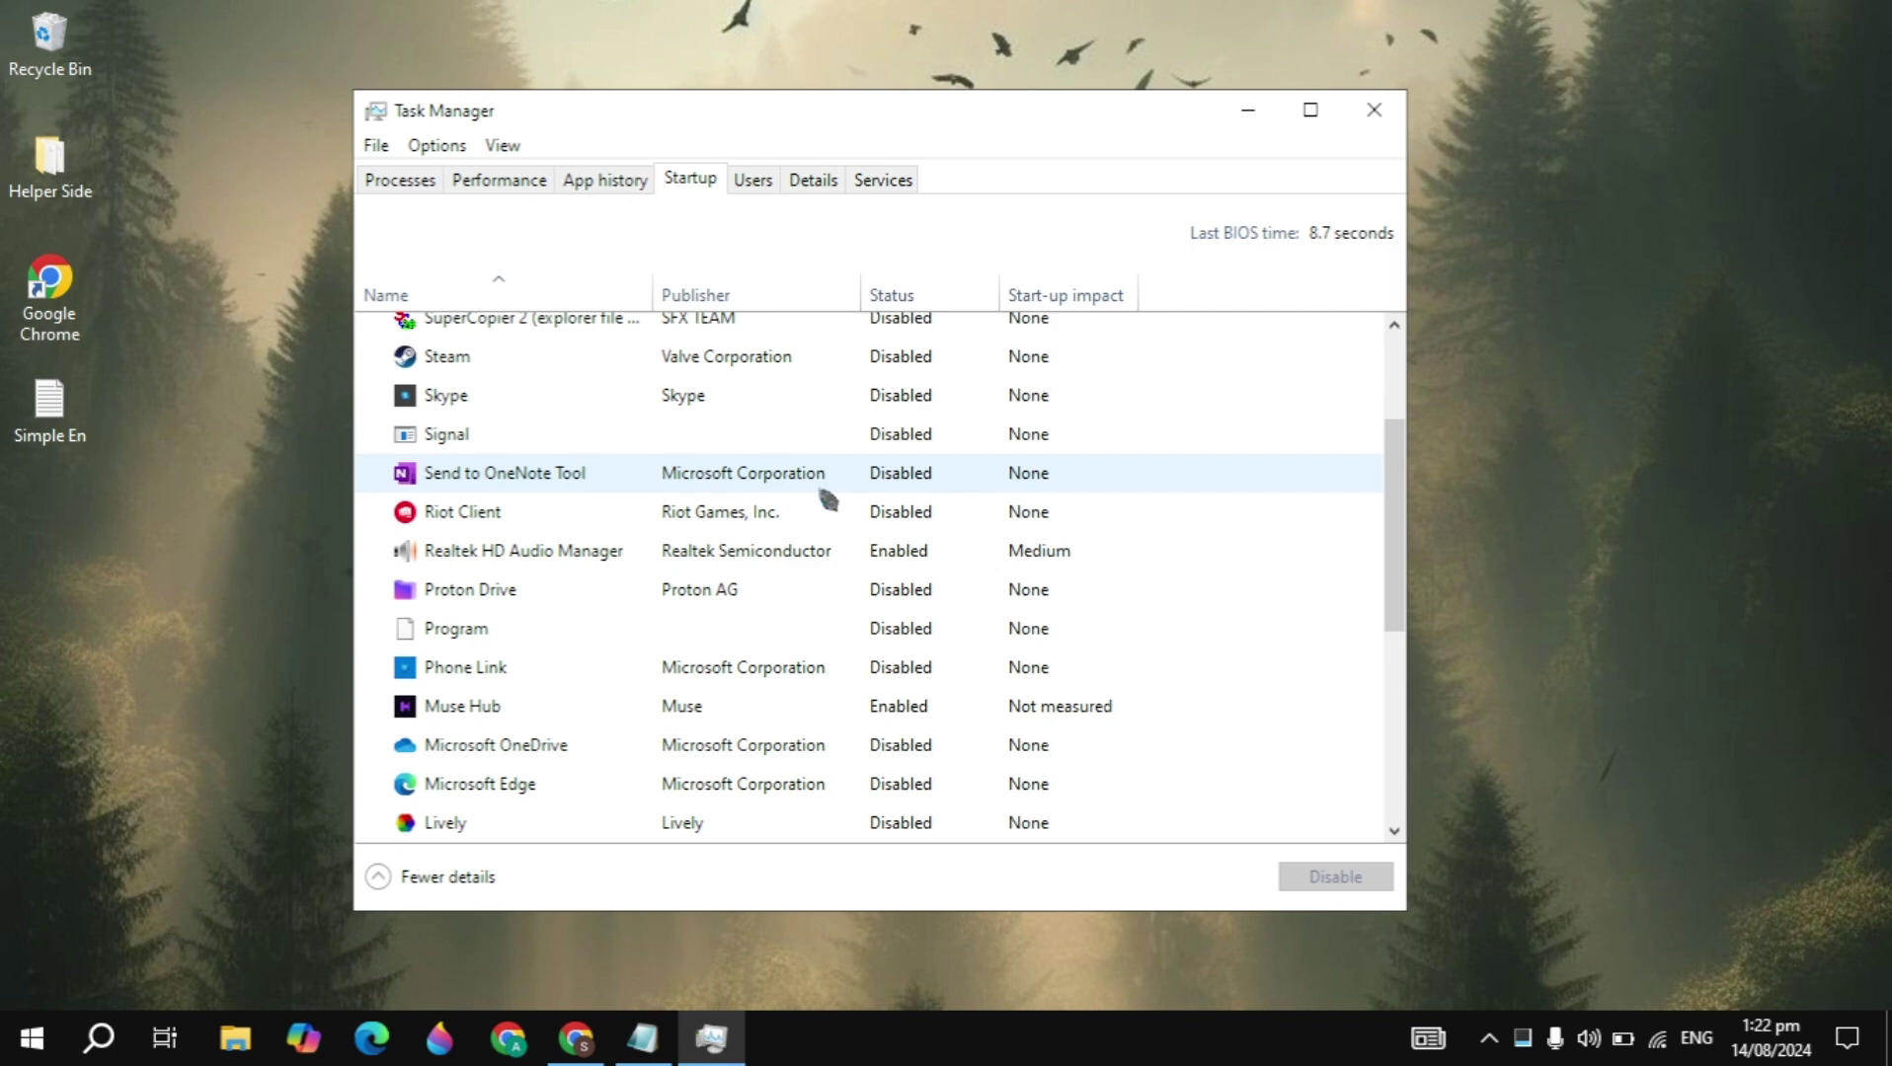
right_click(929, 481)
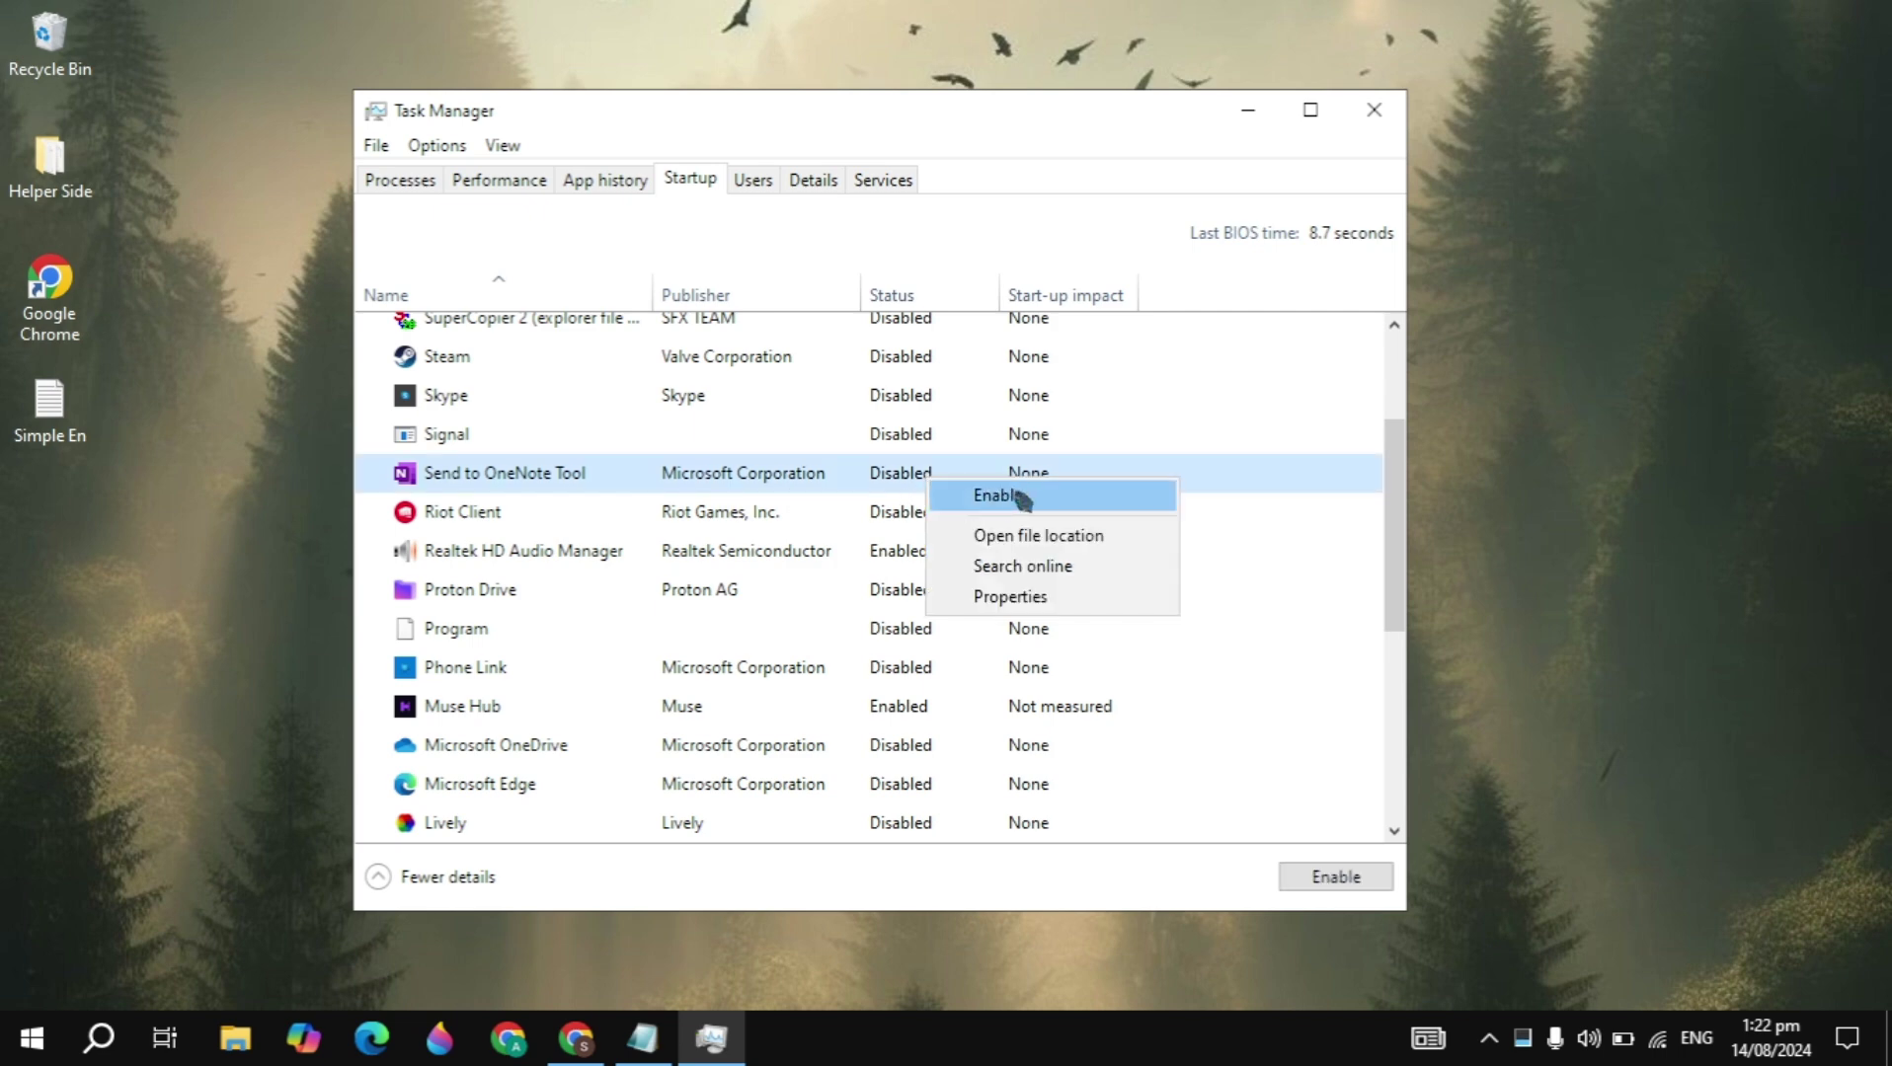
click(866, 477)
scroll(866, 479, down, 4)
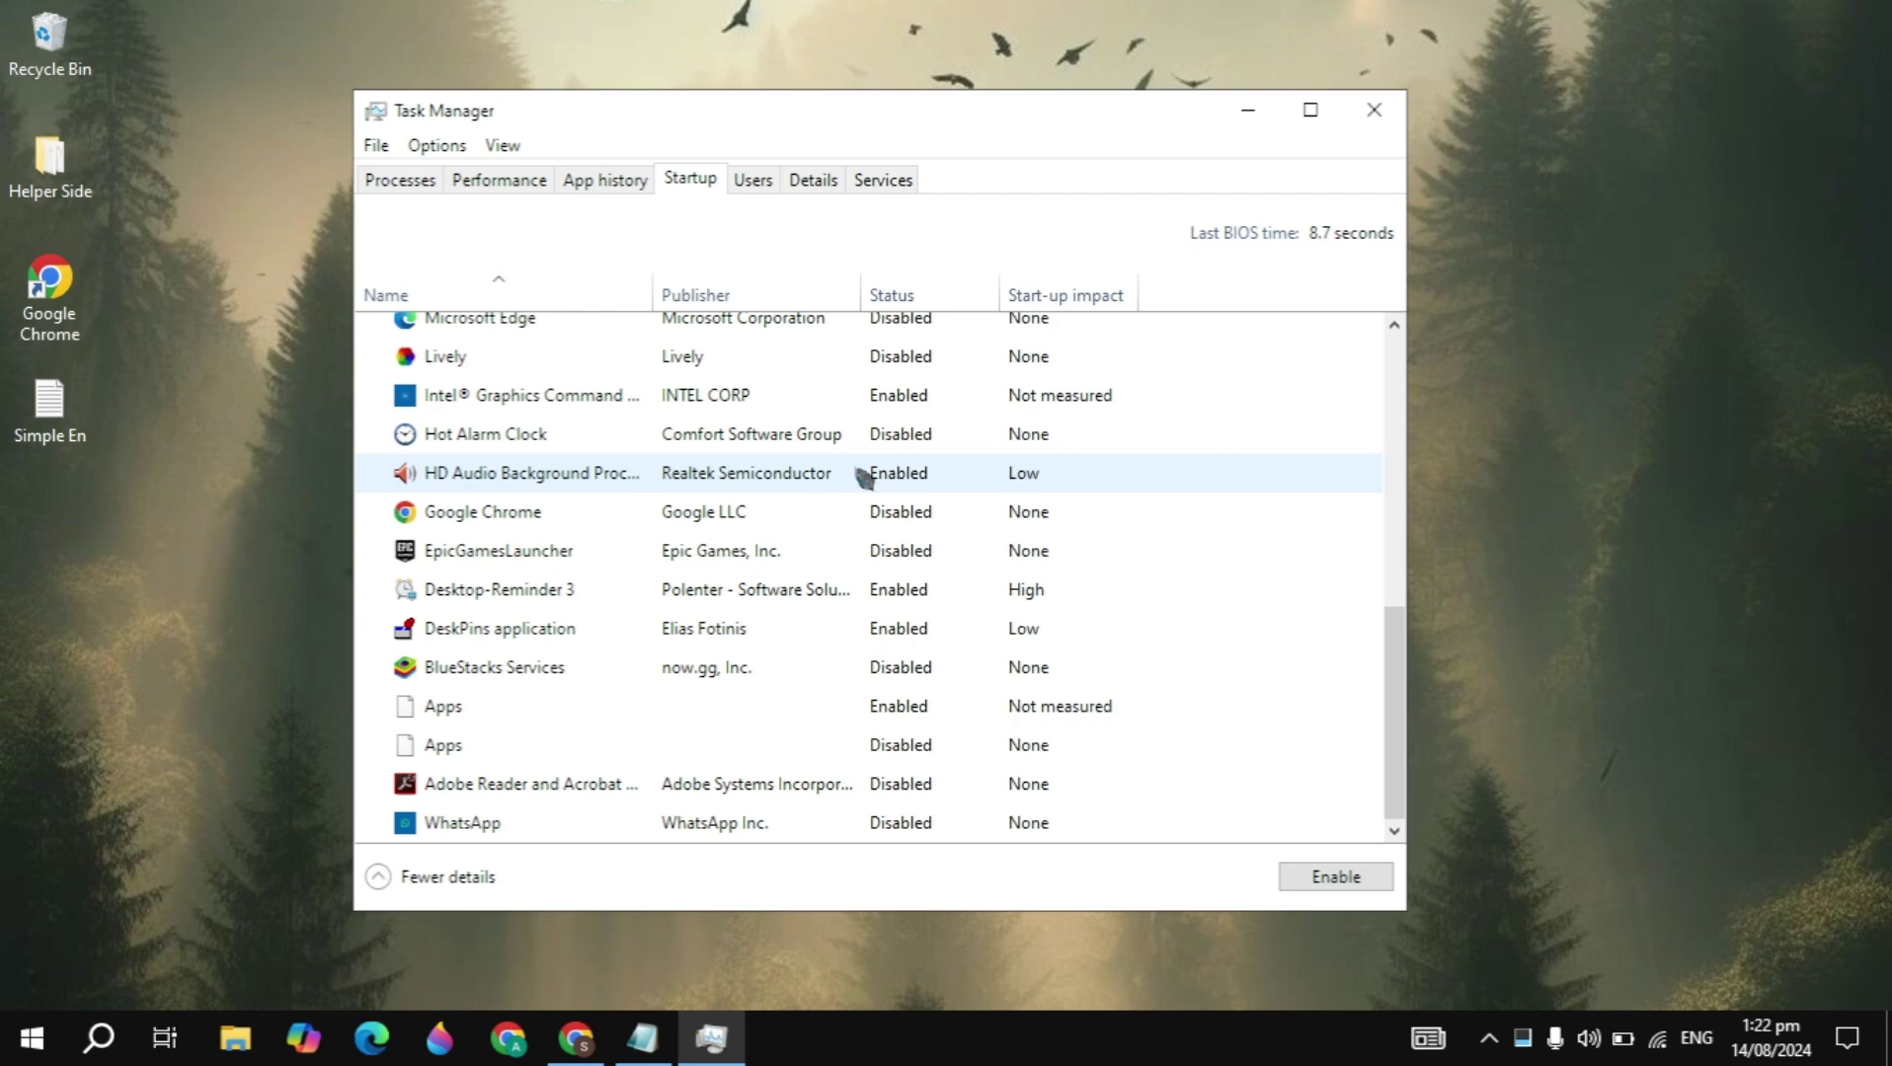
scroll(866, 479, up, 5)
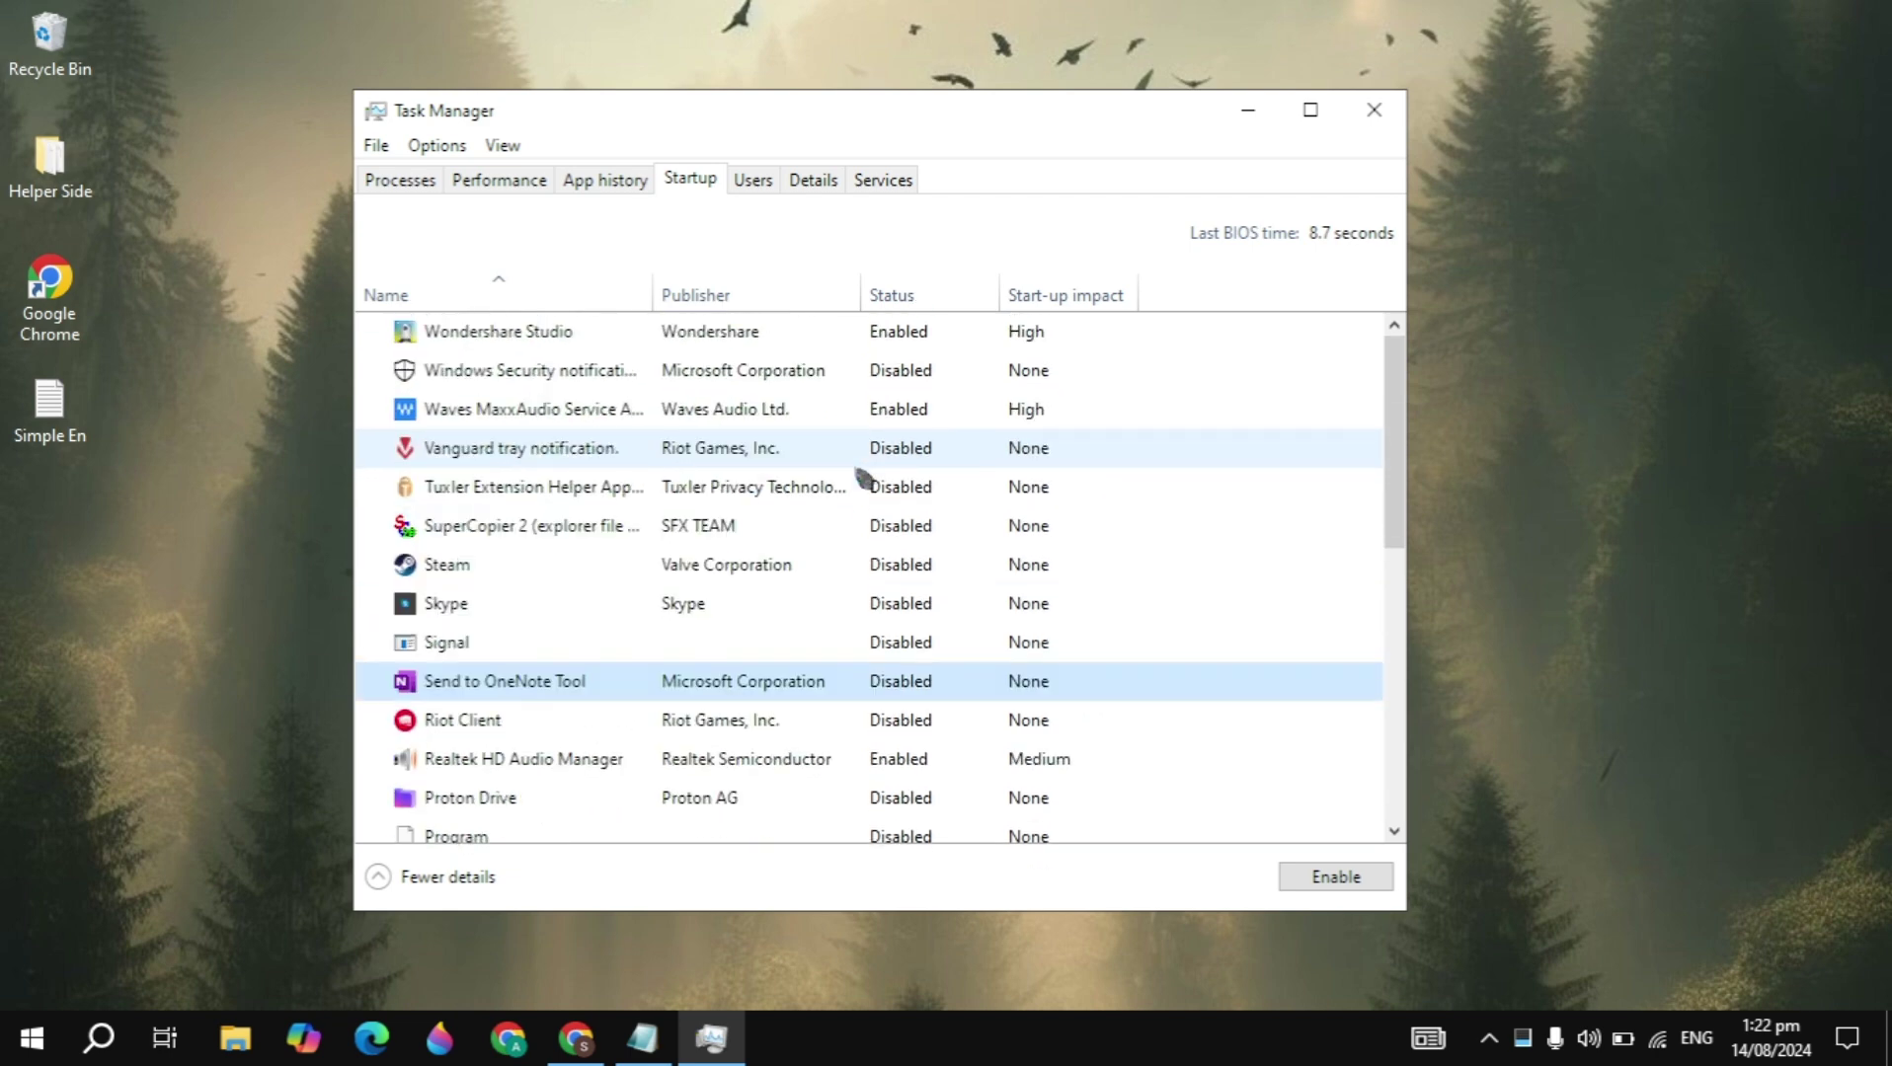
scroll(865, 480, down, 5)
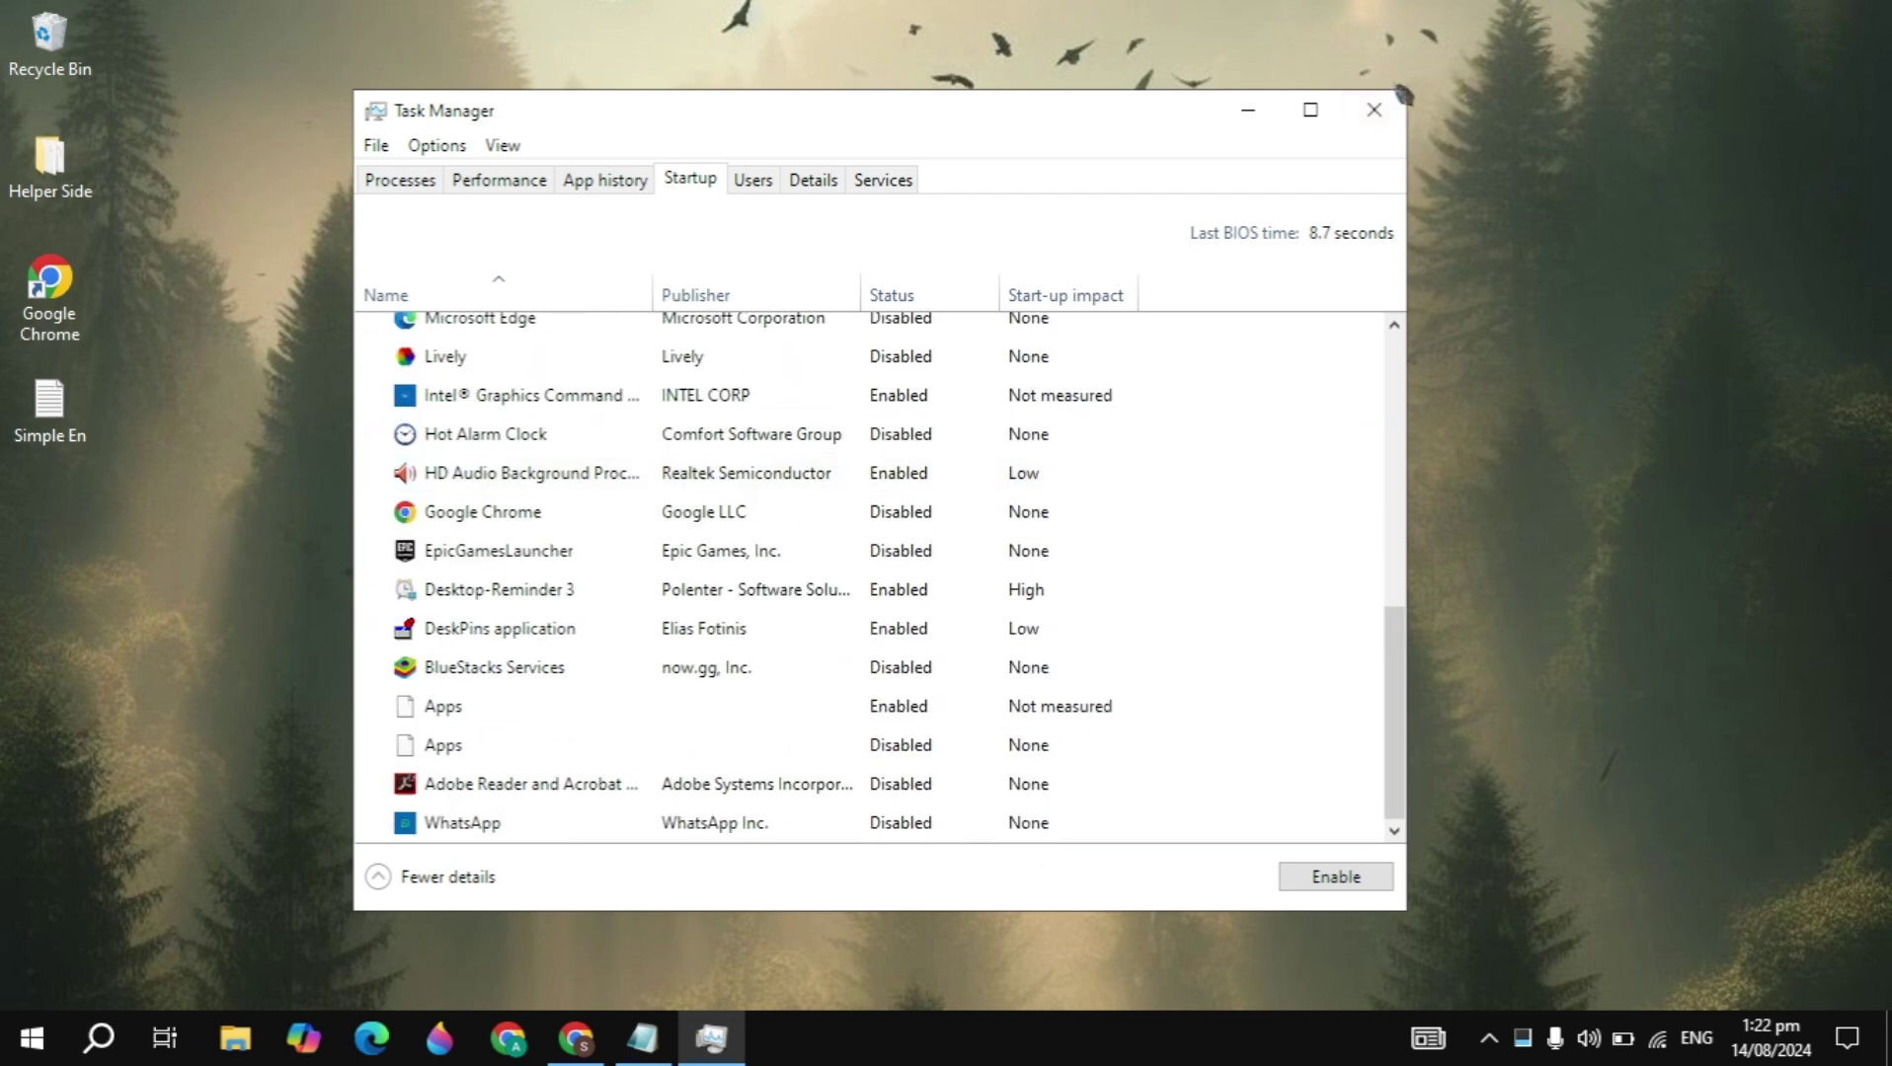
click(1375, 111)
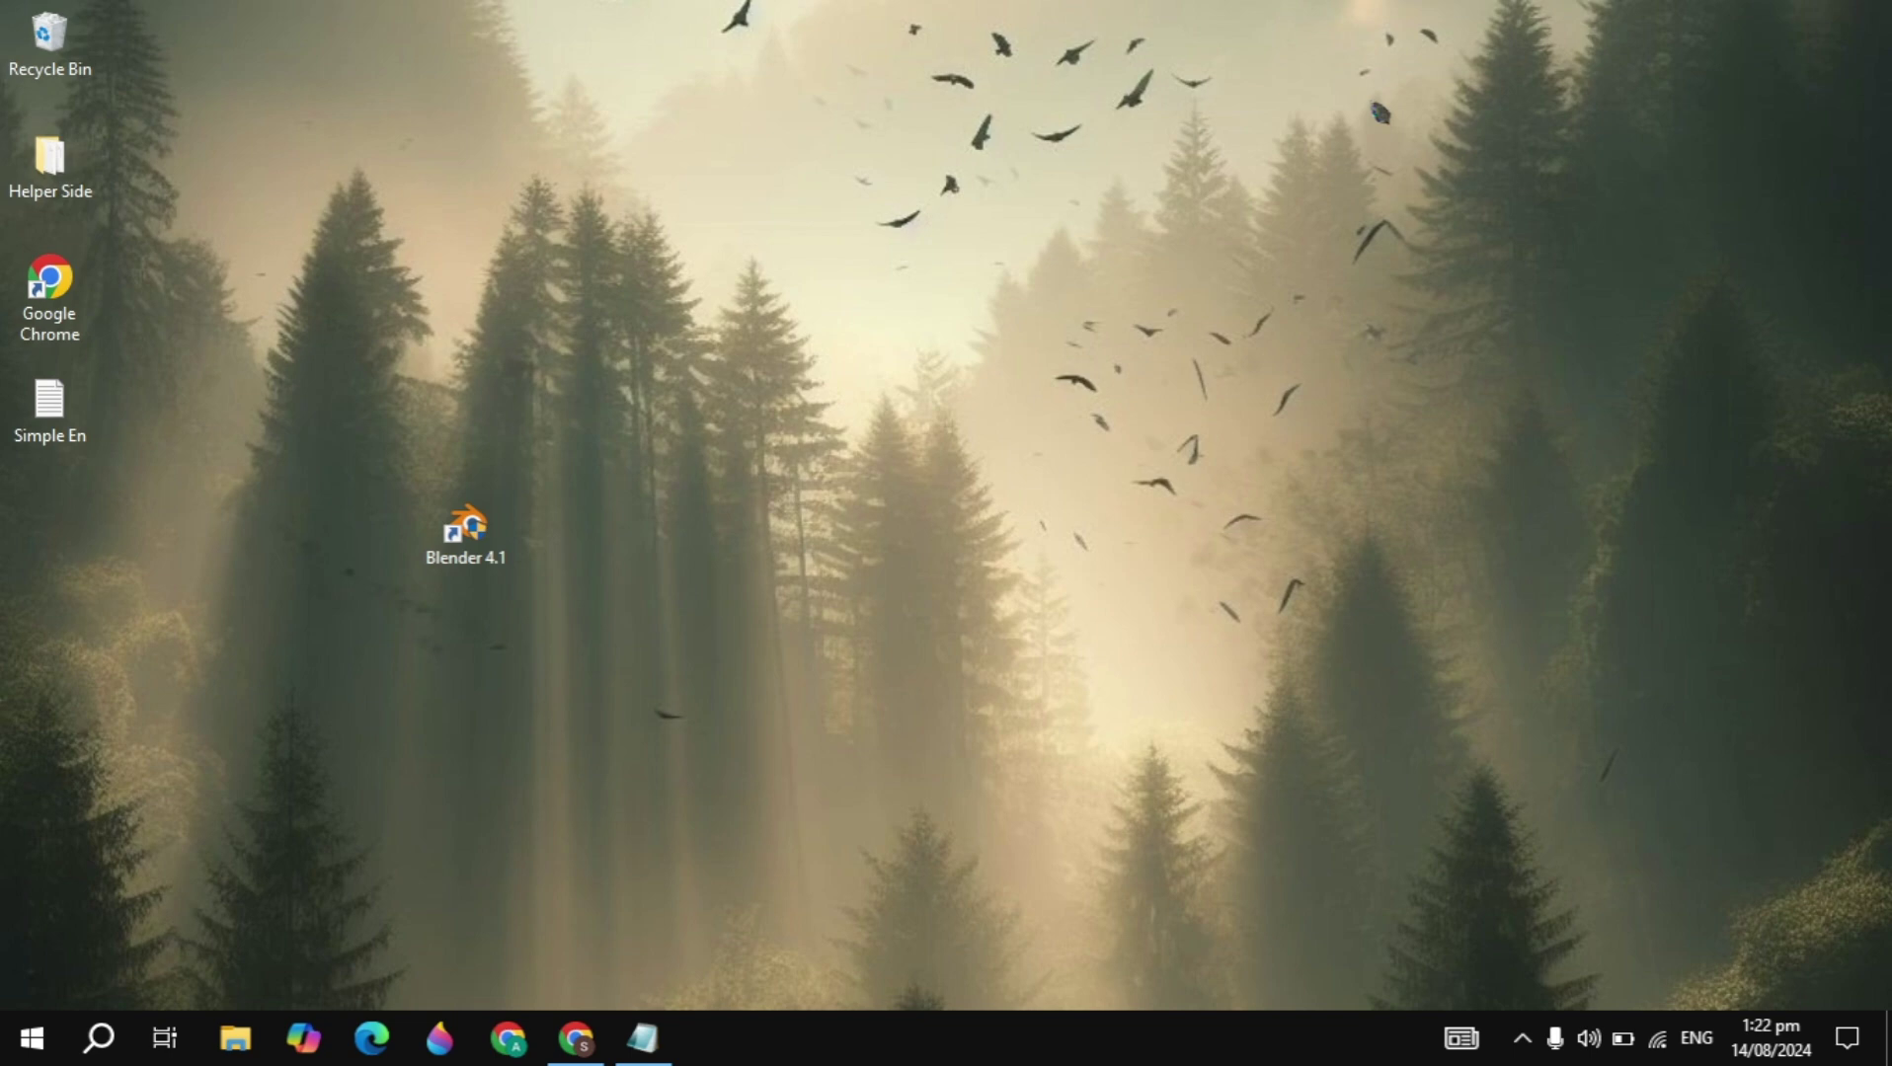
Run sfc /scannow in an administrator Command Prompt found via 'cmd', then close the window.
click(99, 1037)
text(cmd)
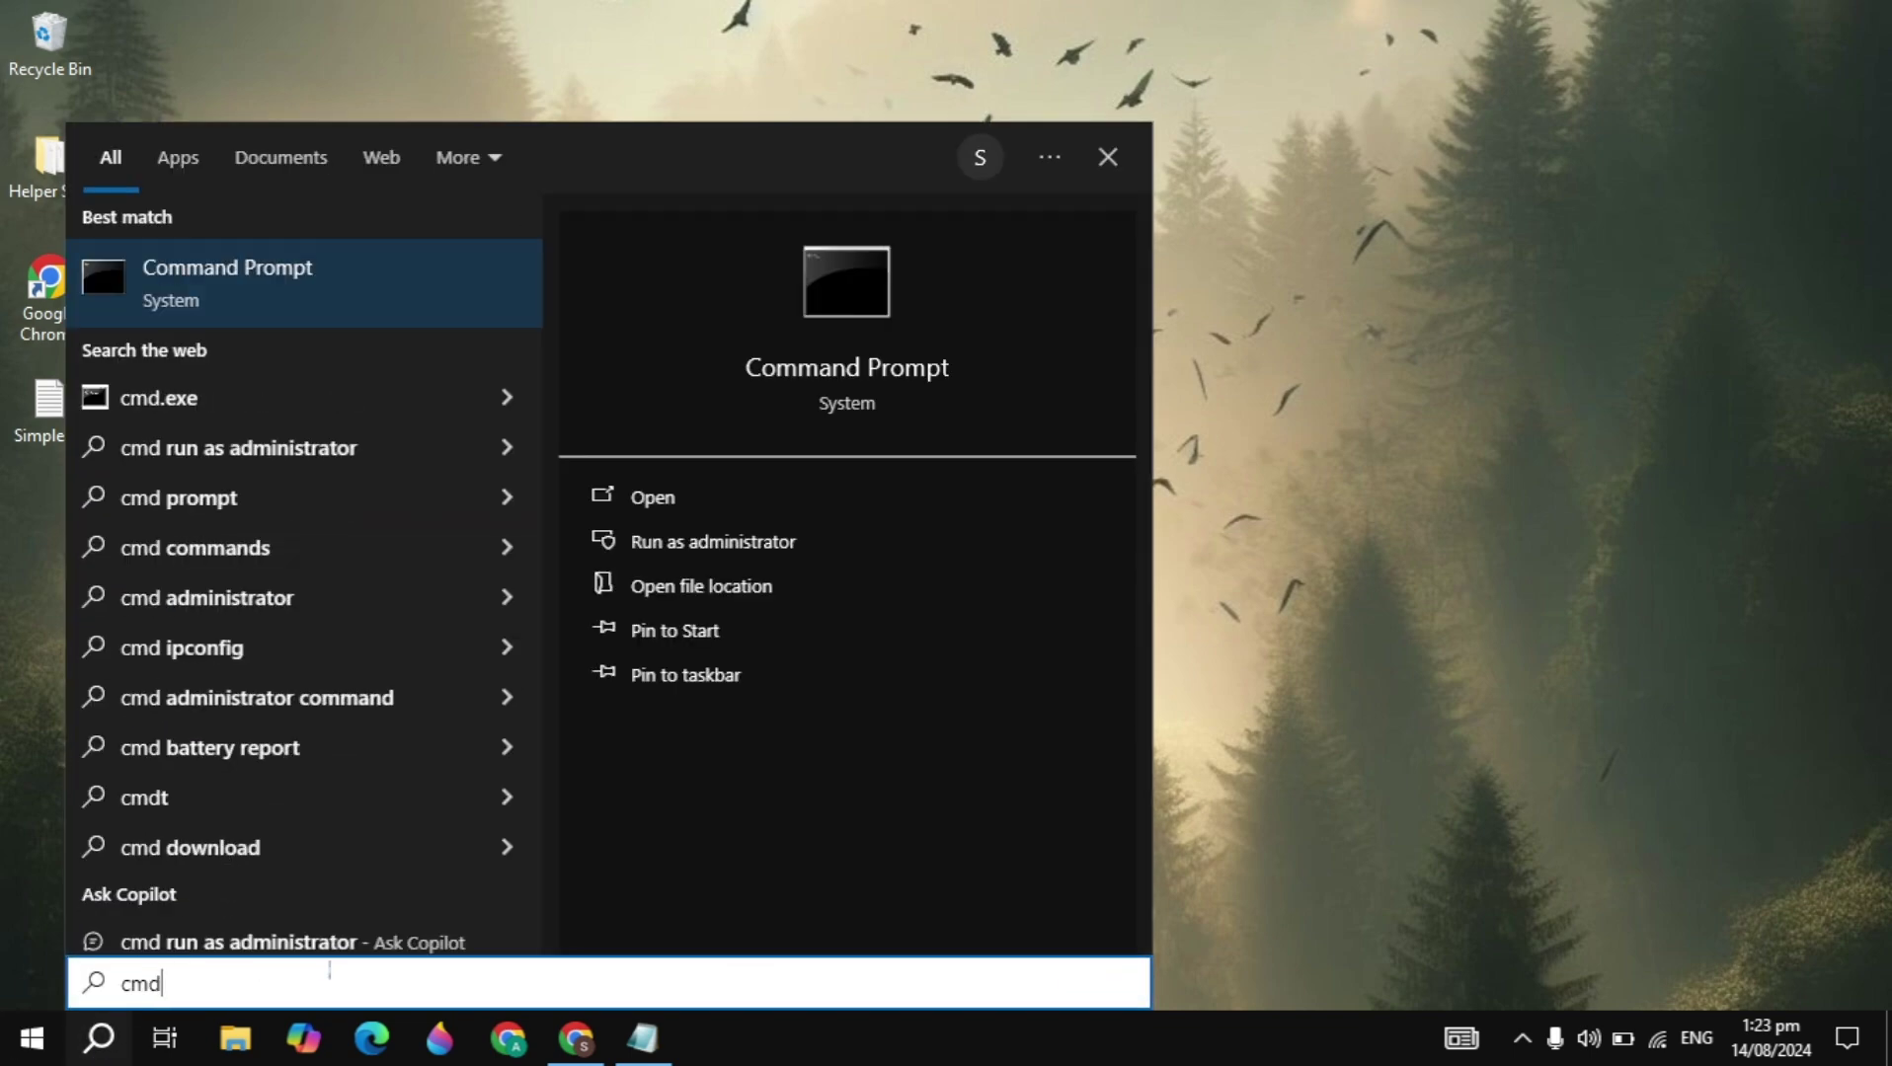
click(721, 549)
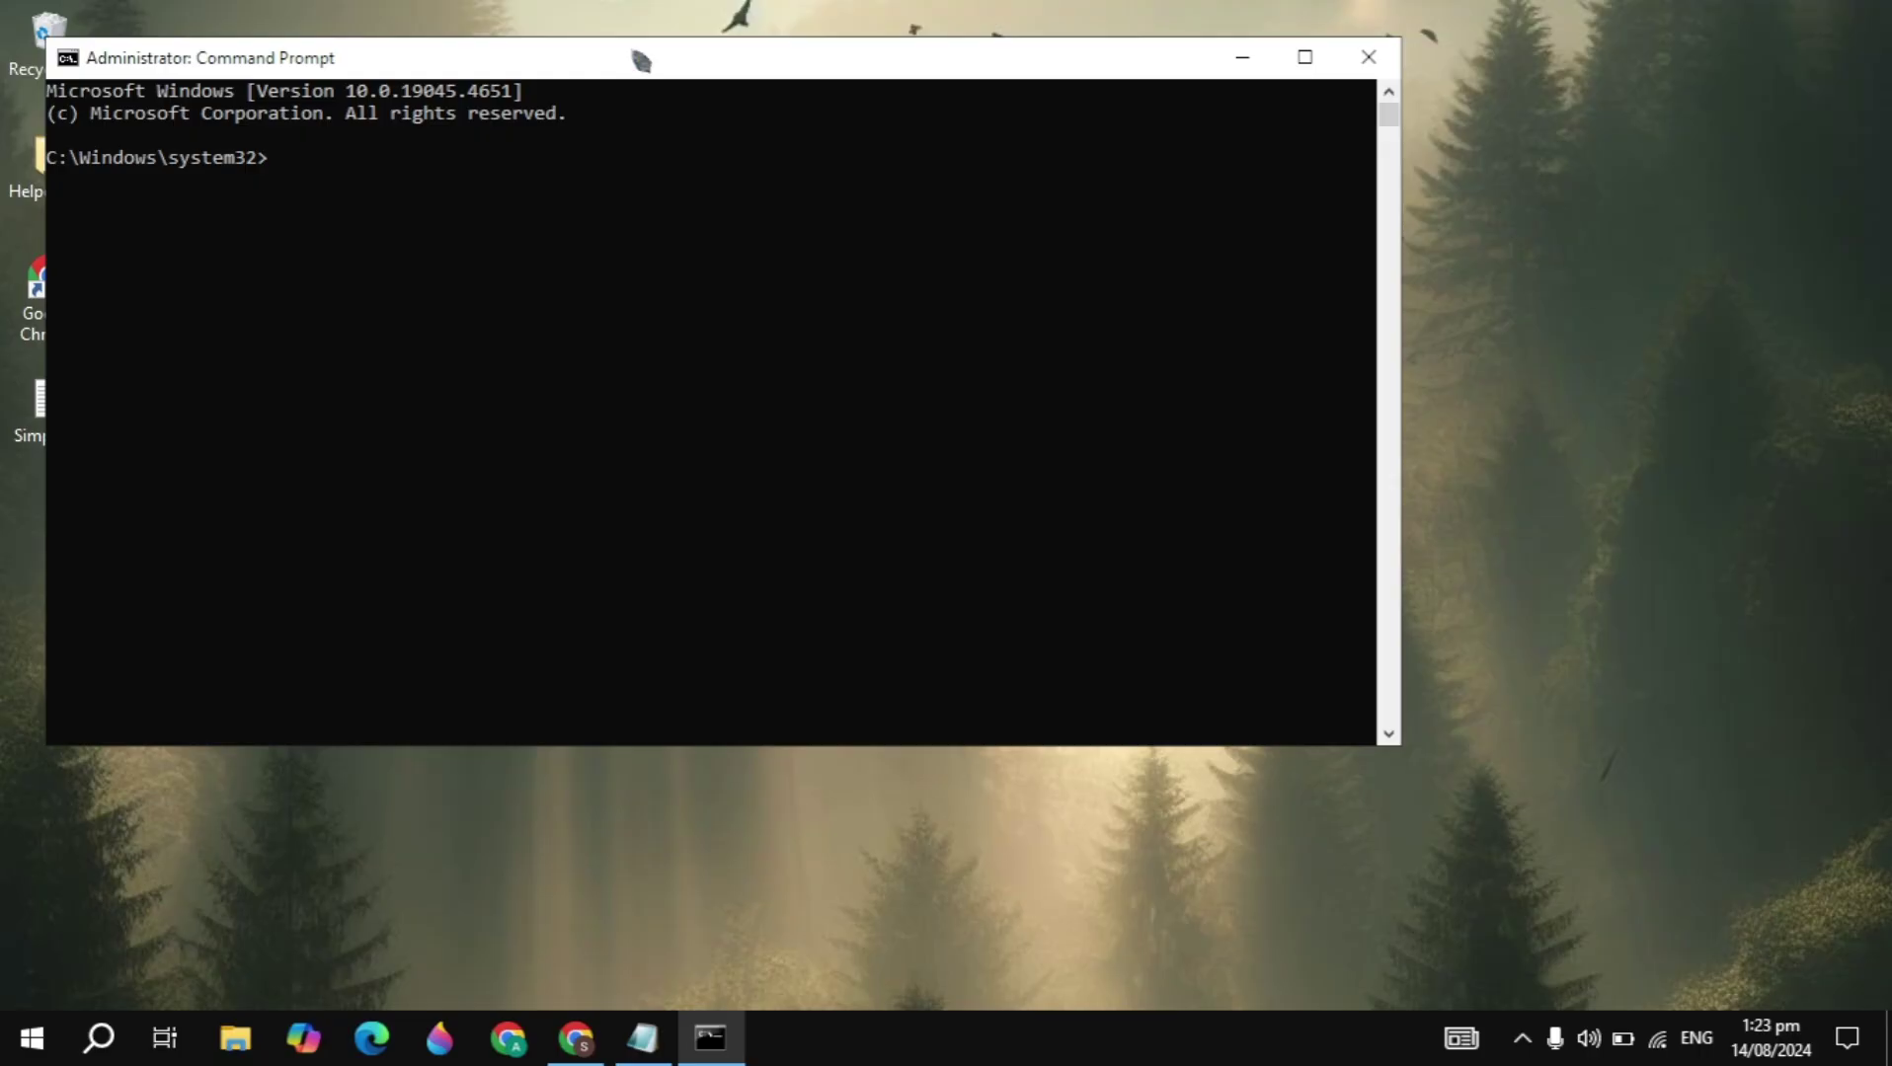
drag(634, 59, 849, 174)
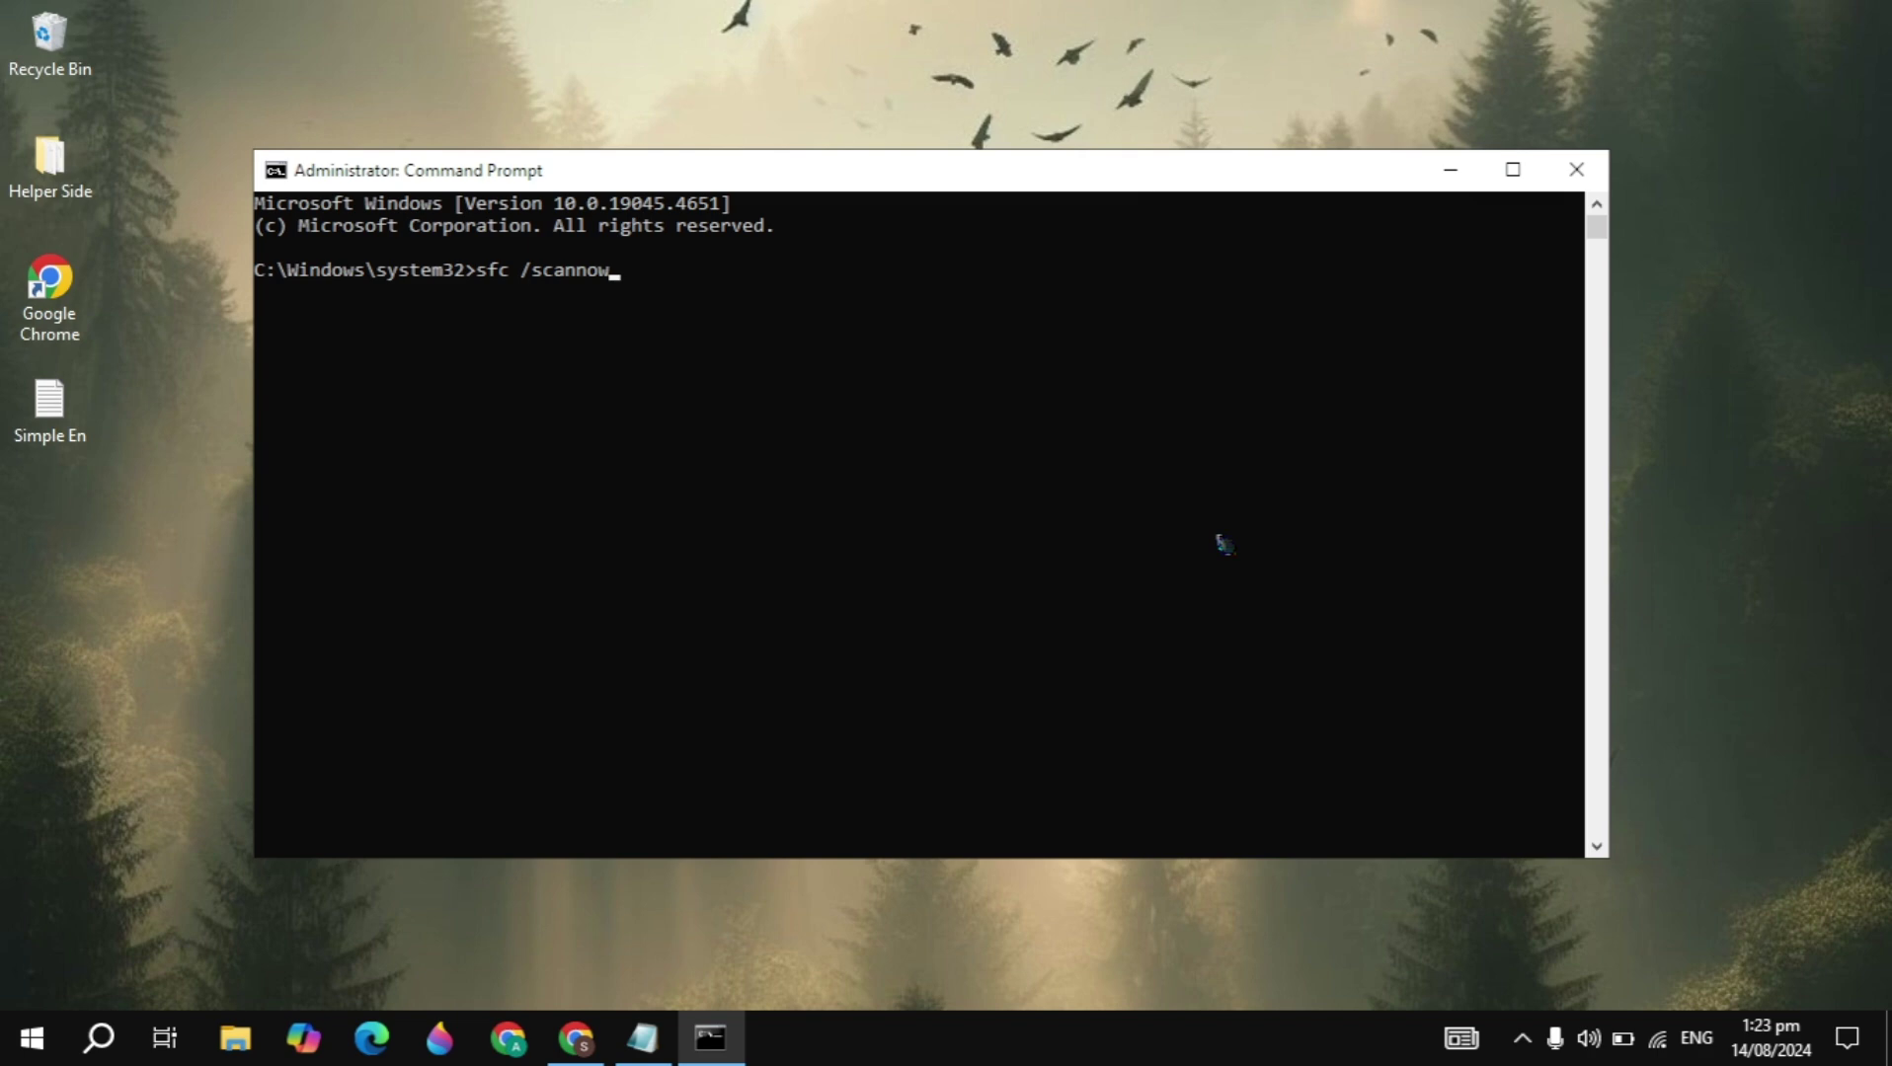
key(Return)
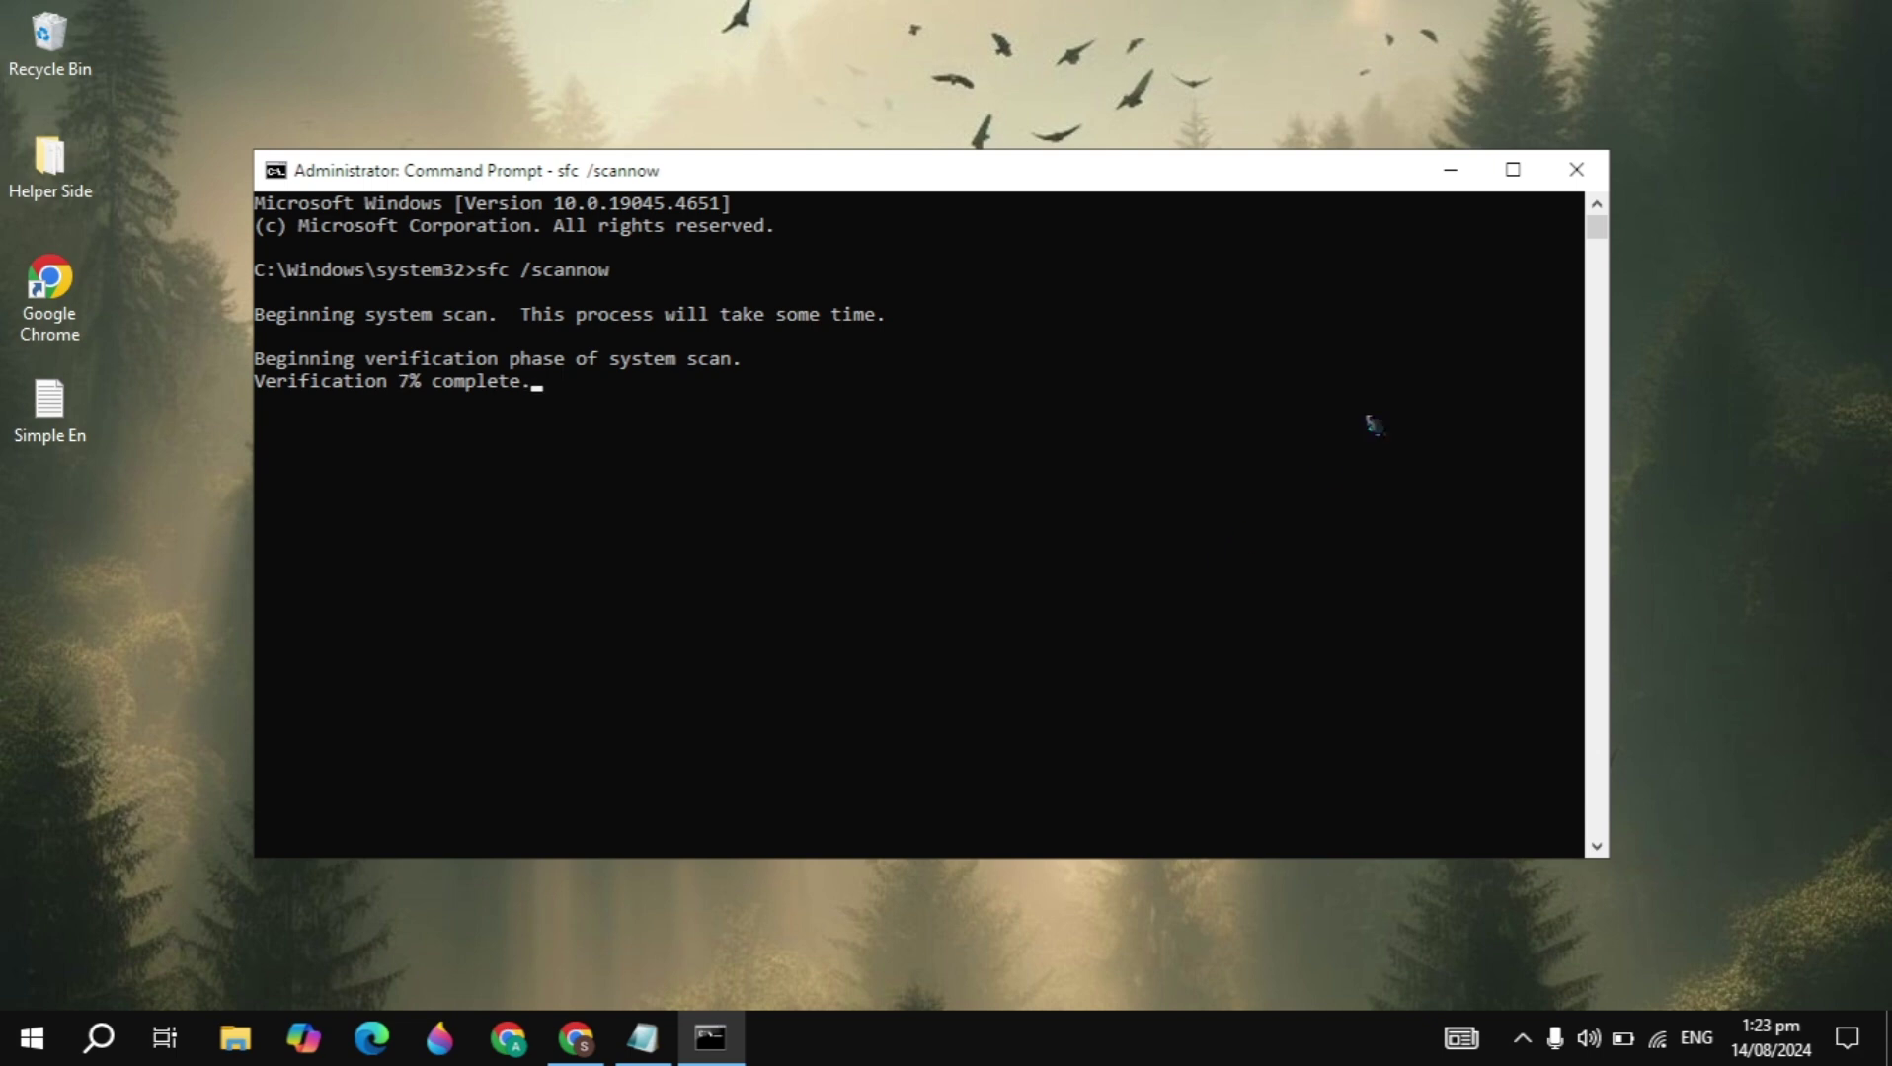
click(1576, 169)
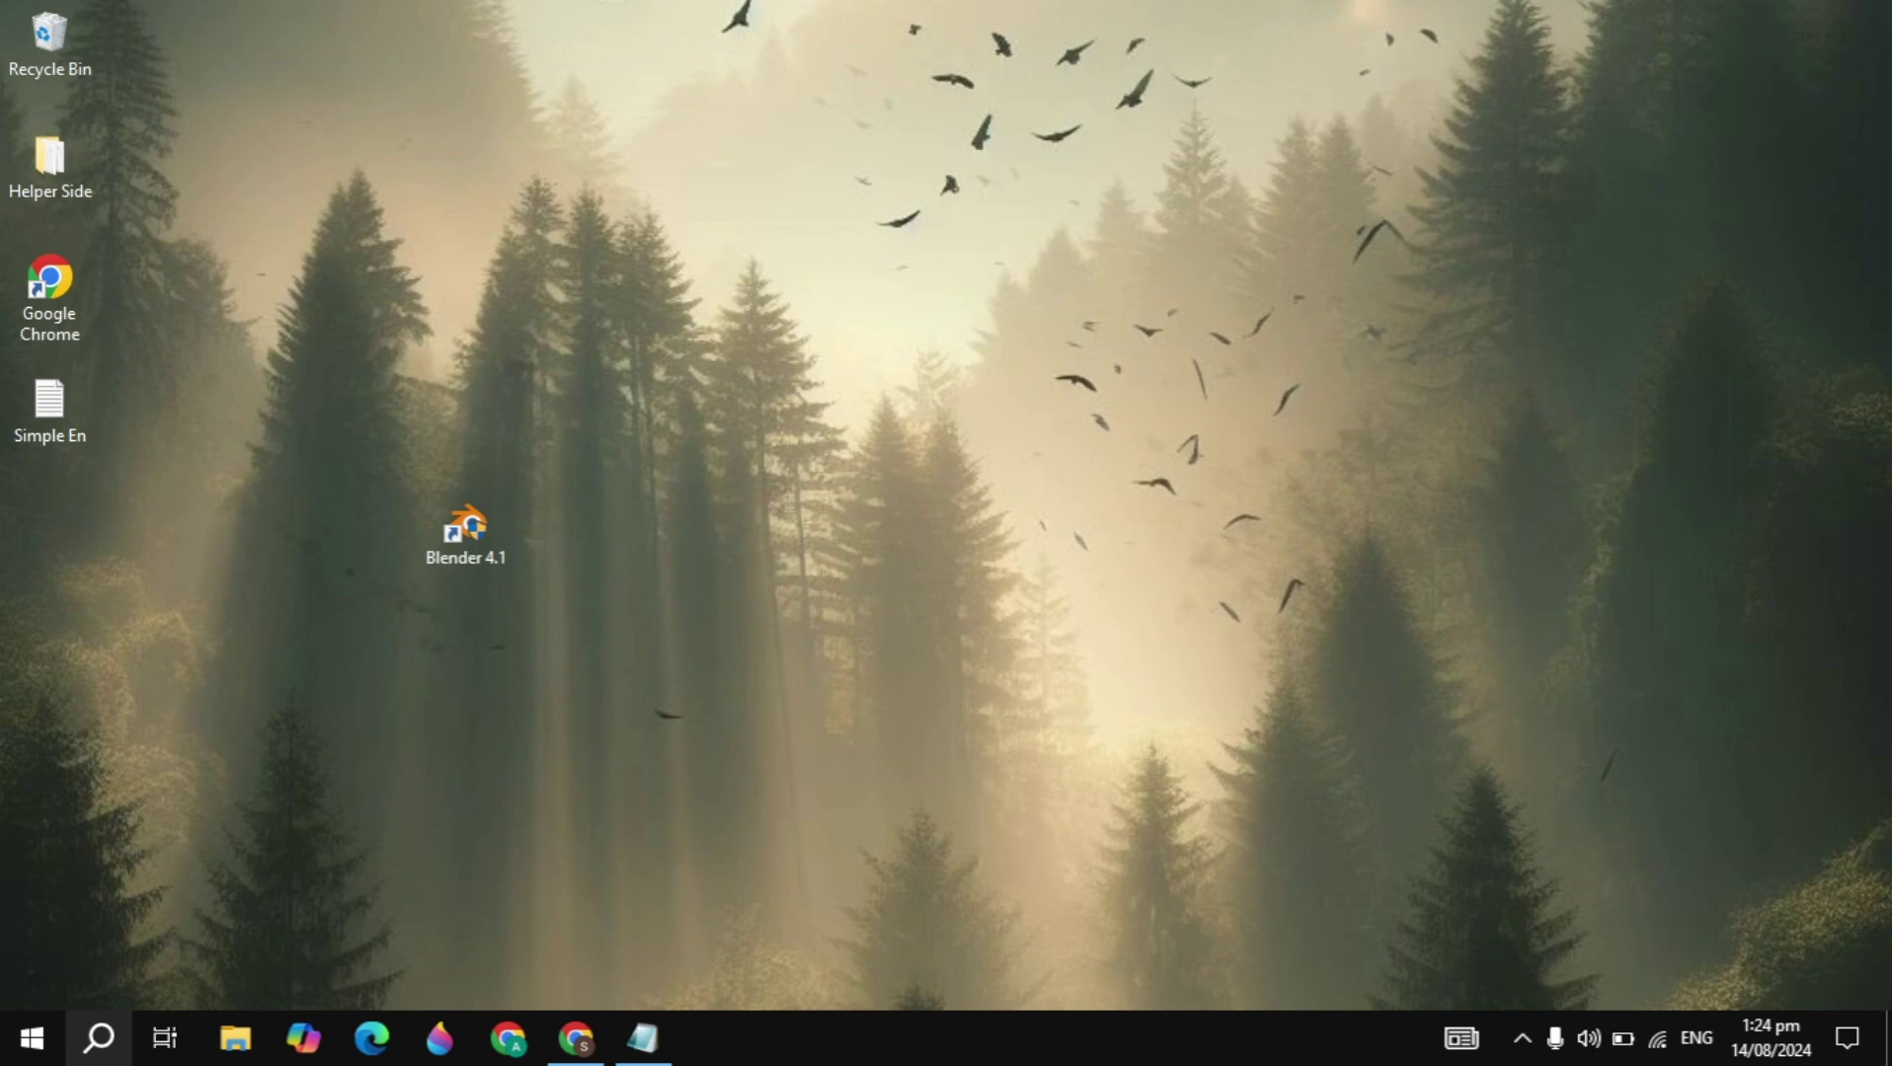
click(98, 1038)
text(ble)
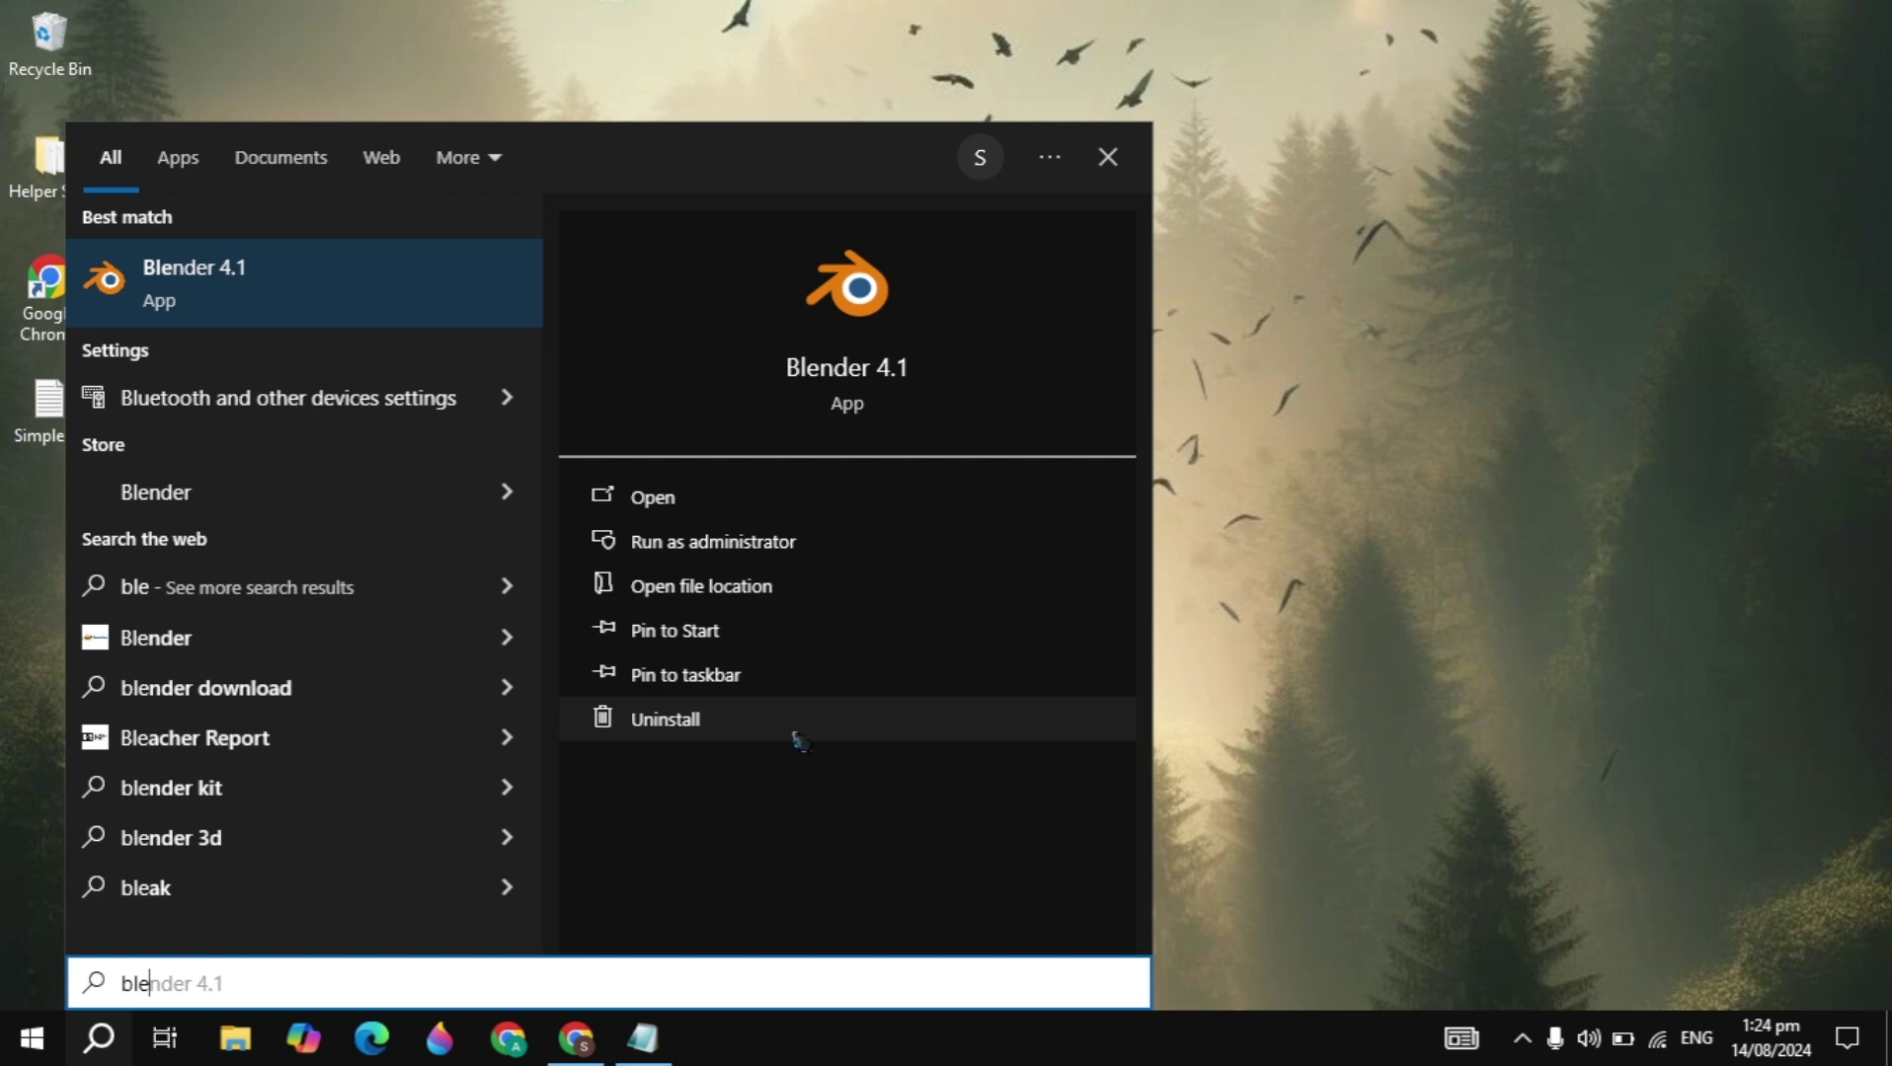
click(1252, 578)
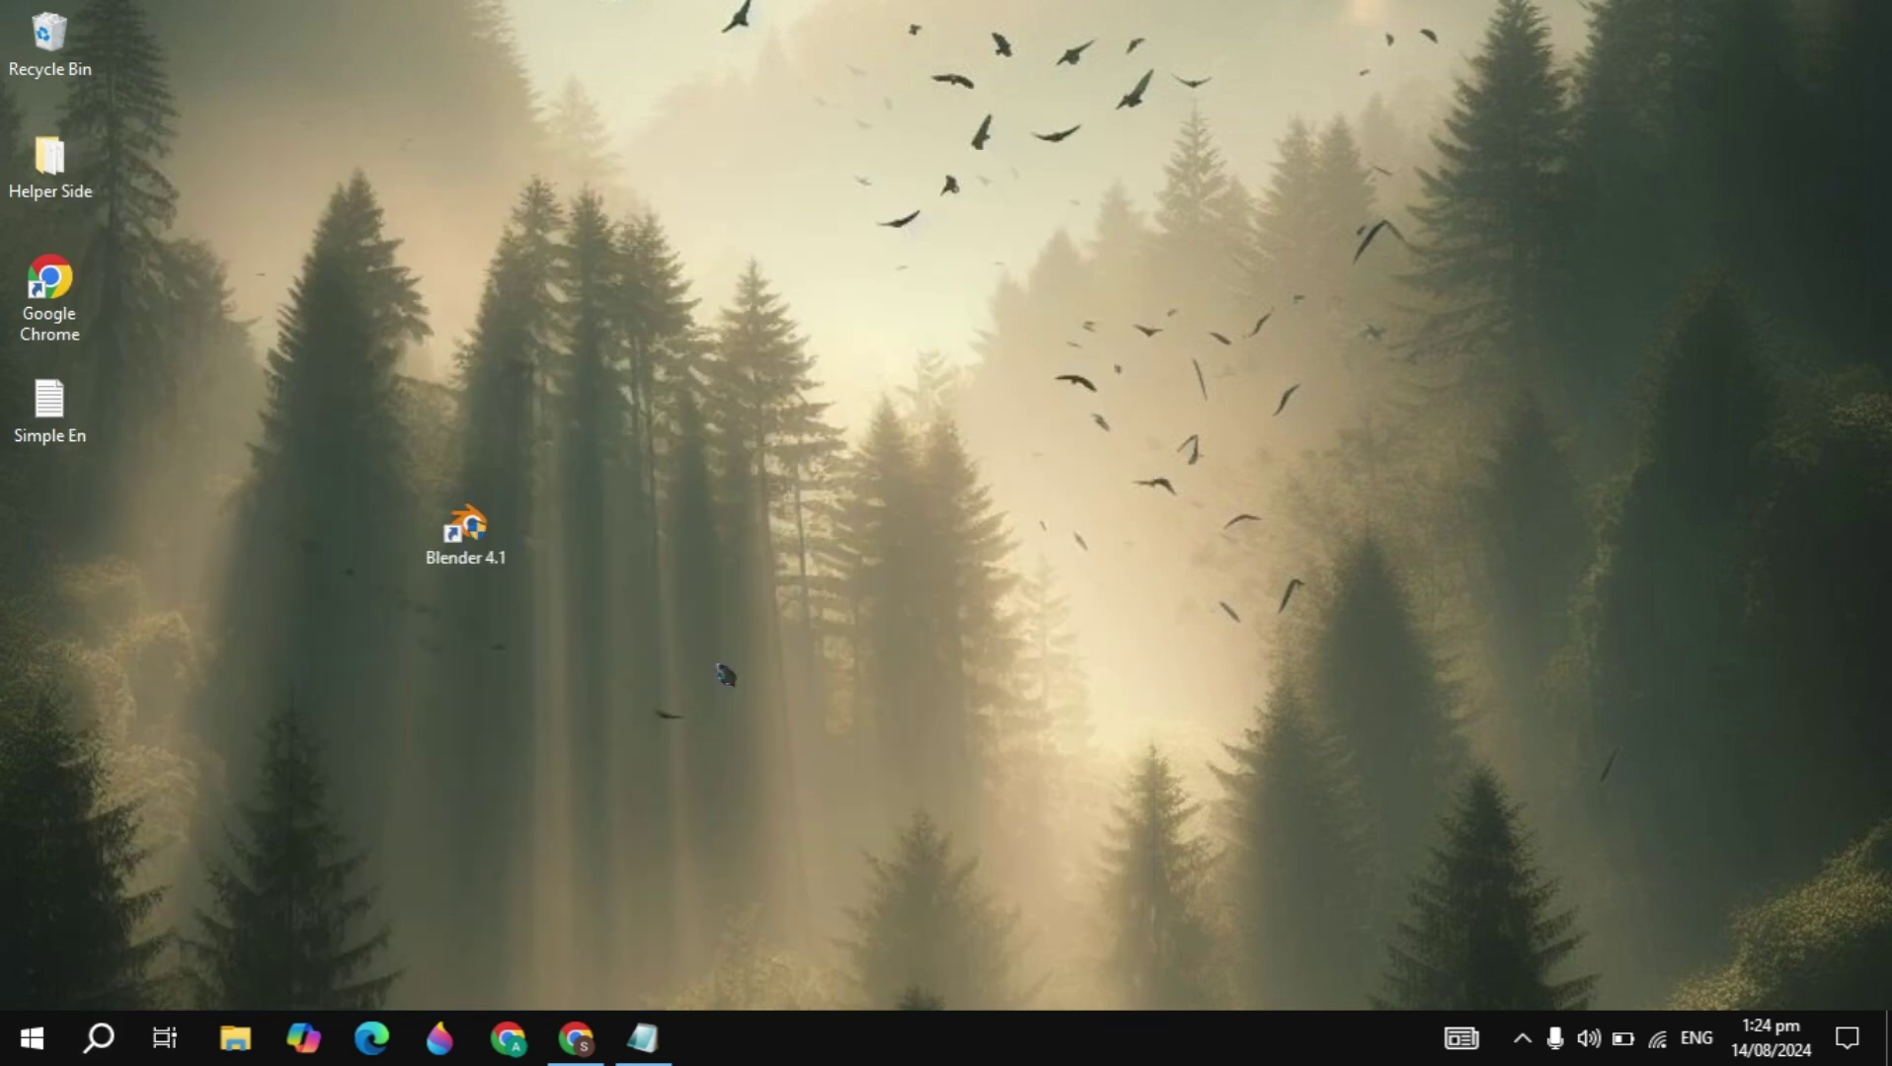
click(99, 1043)
text(revo)
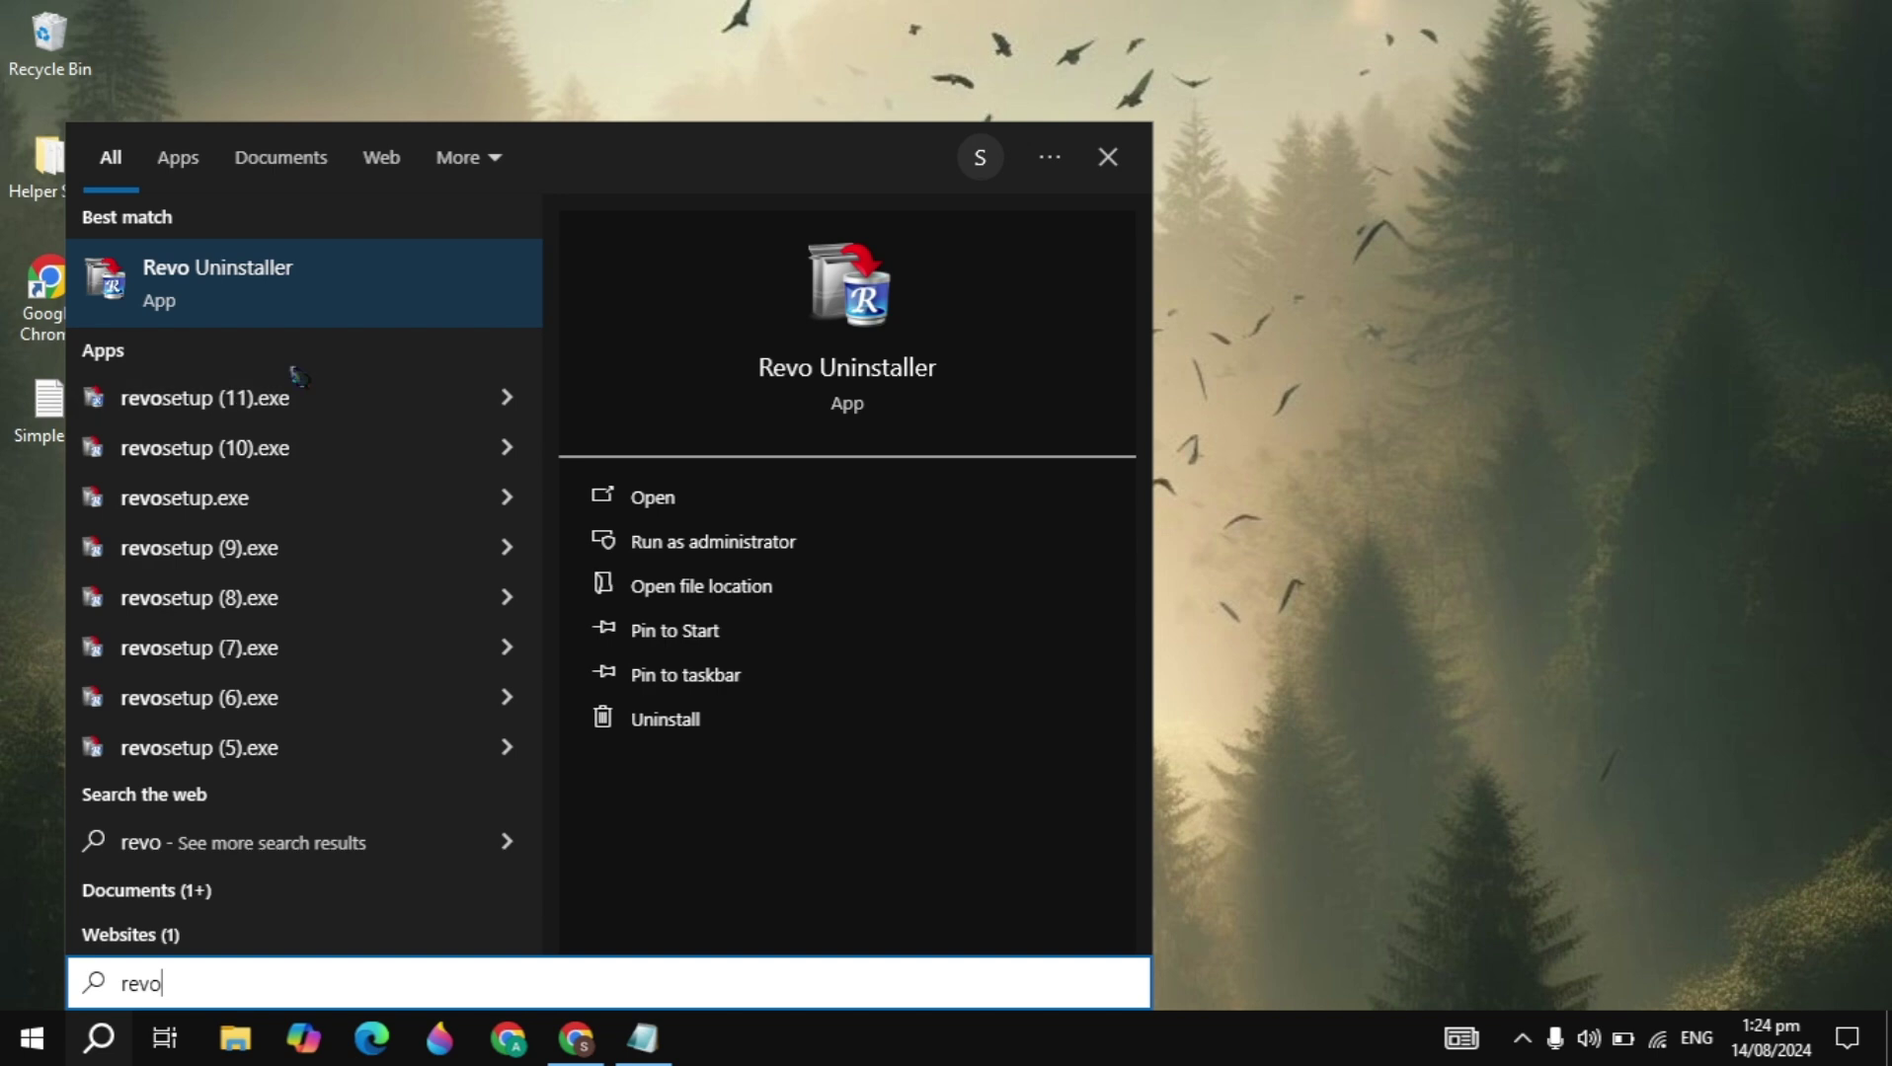
click(385, 305)
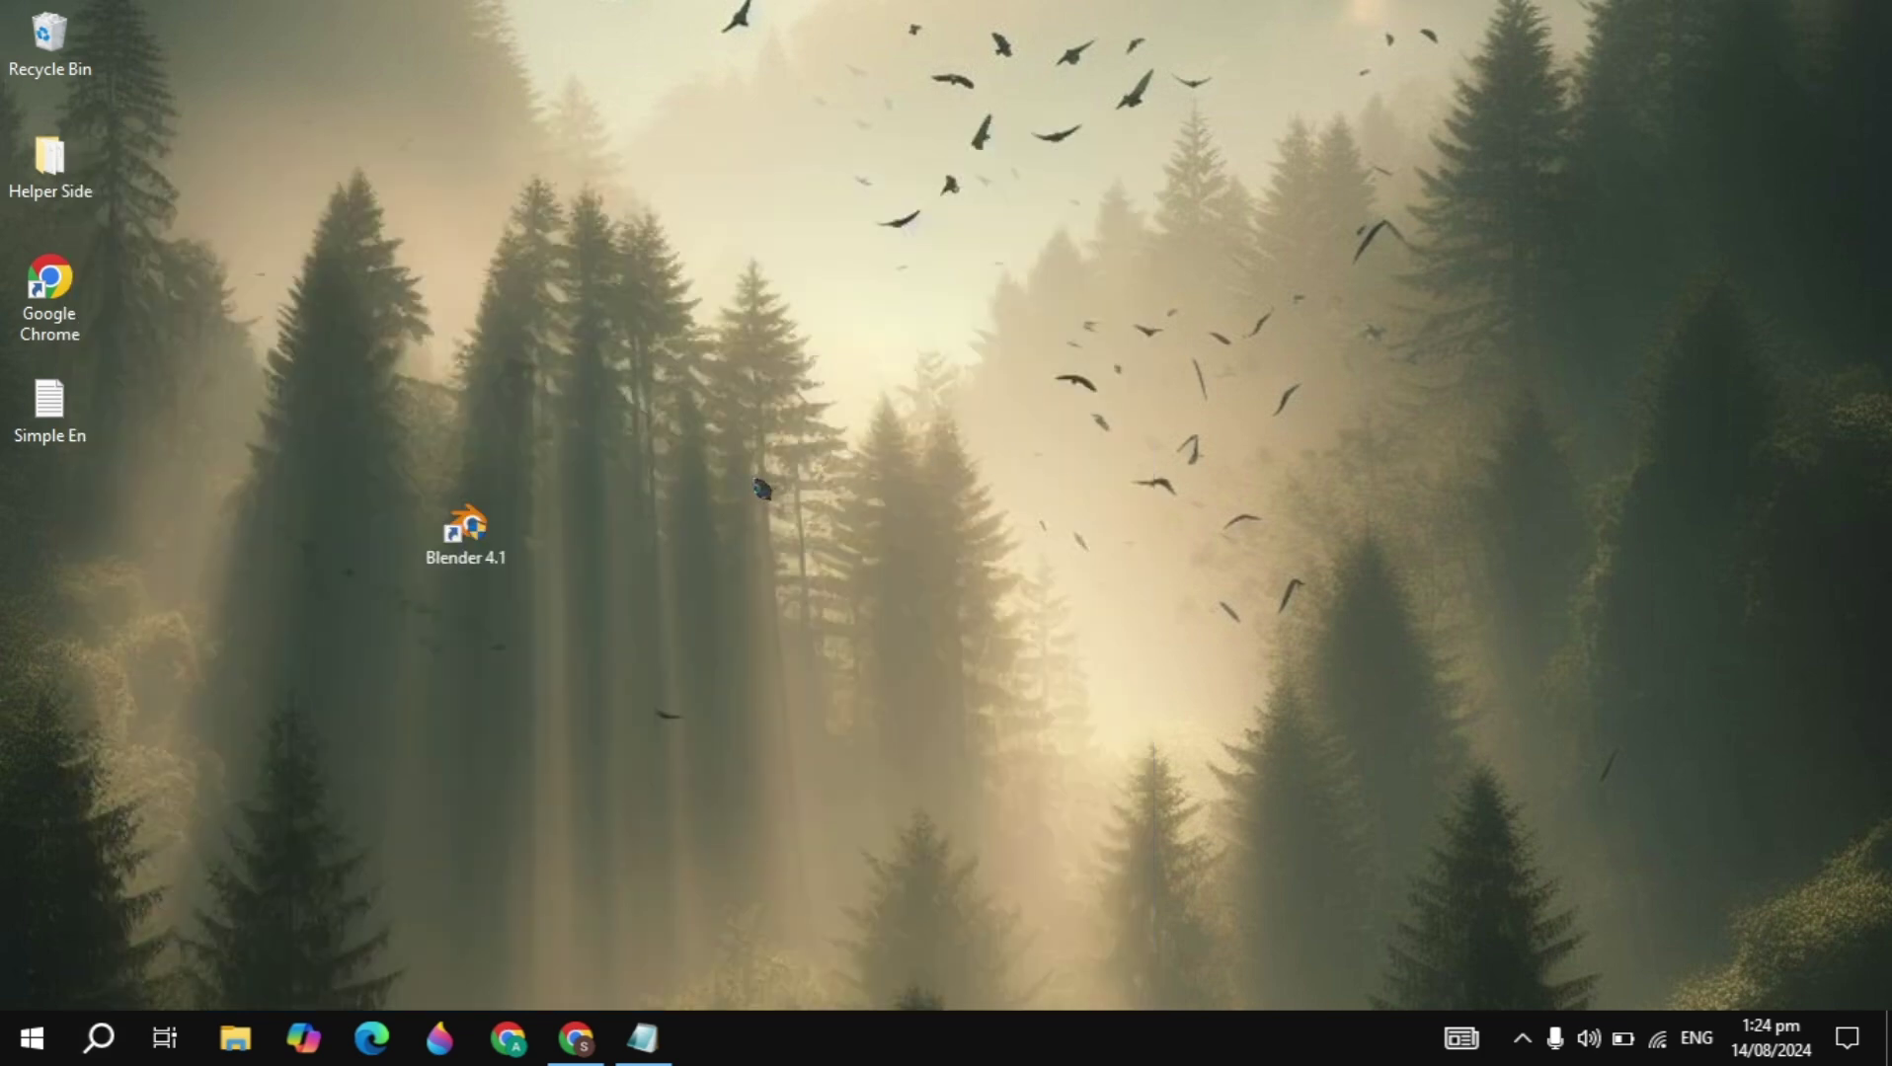